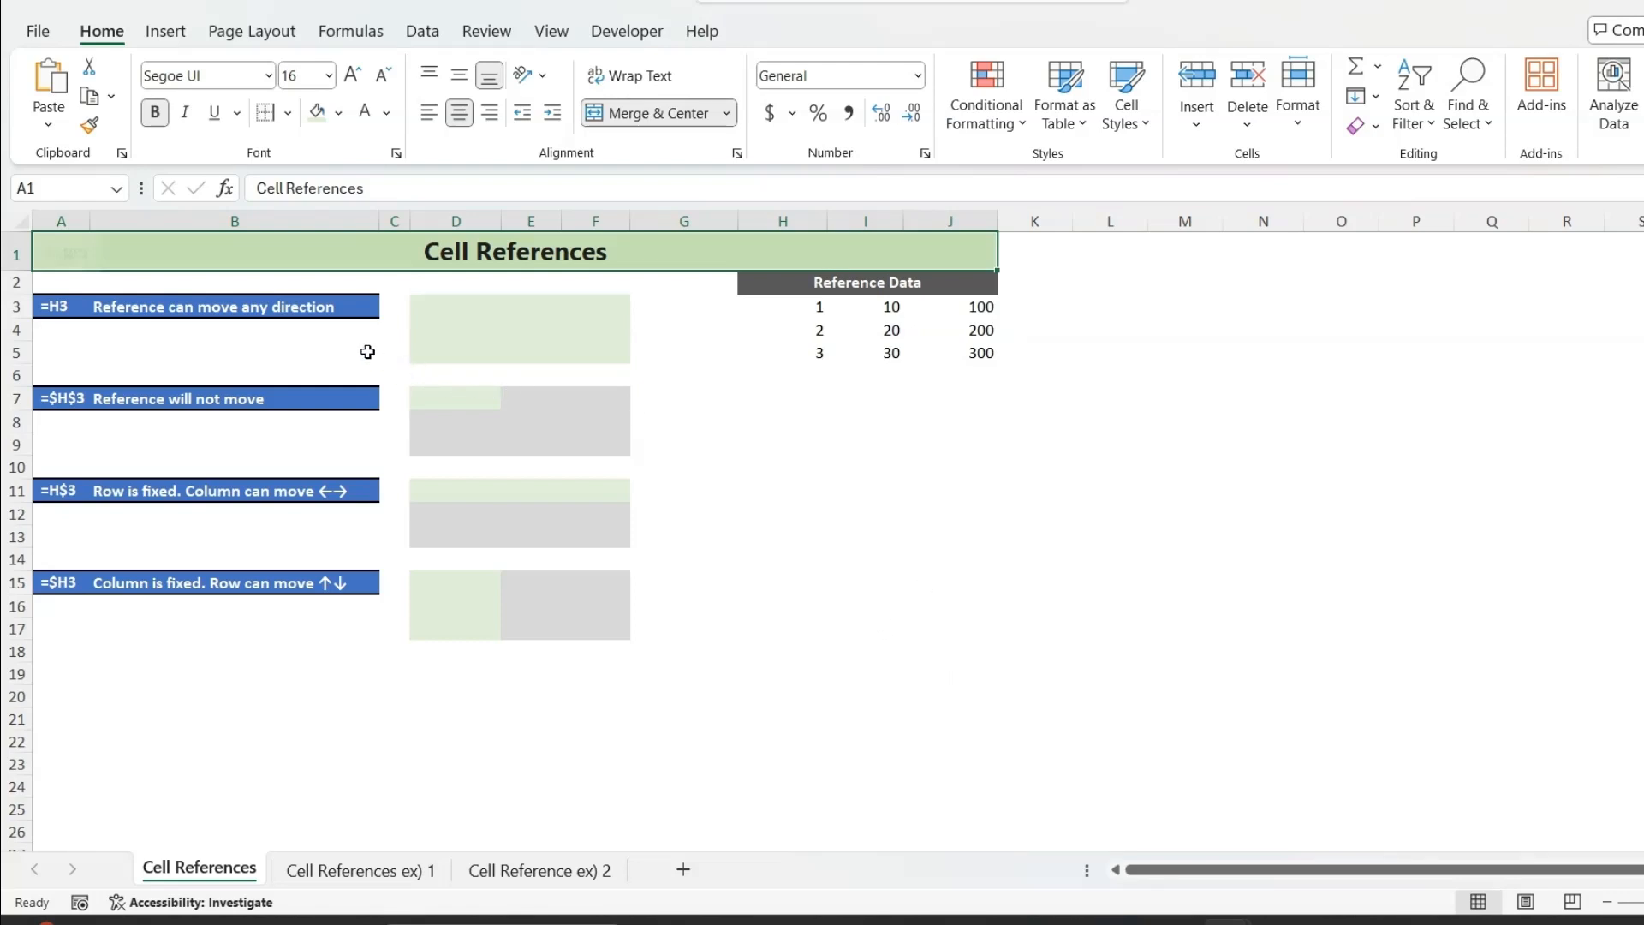
- Enter the relative reference =H3 in D3 and fill it across and down through D3:F5
click(435, 308)
text(=)
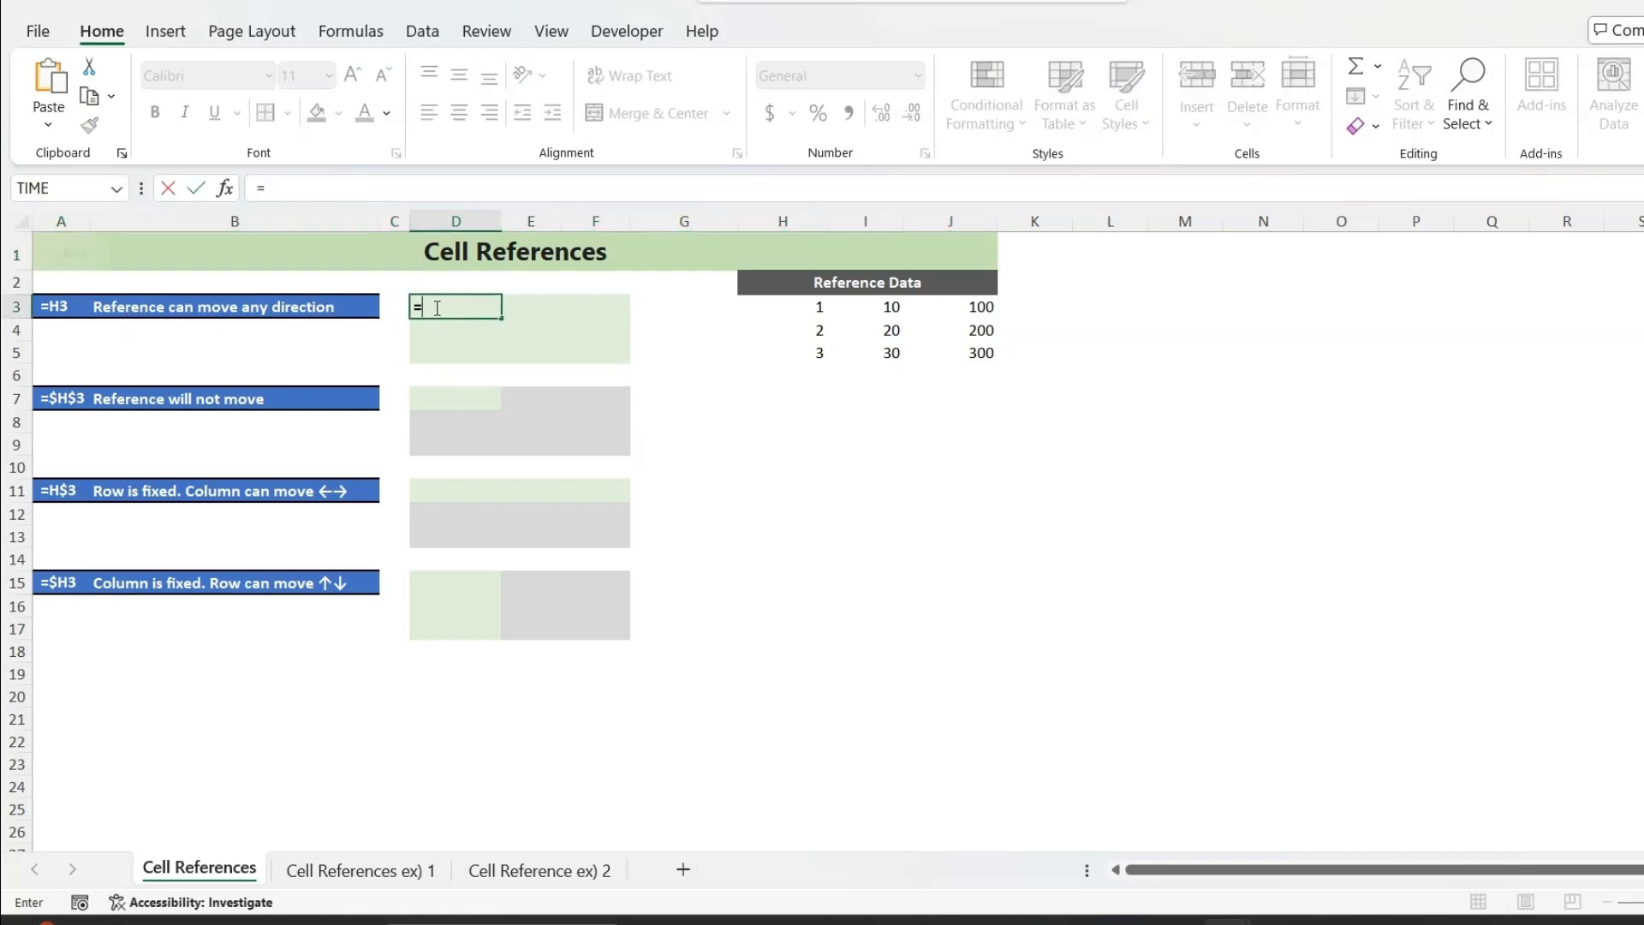
click(800, 316)
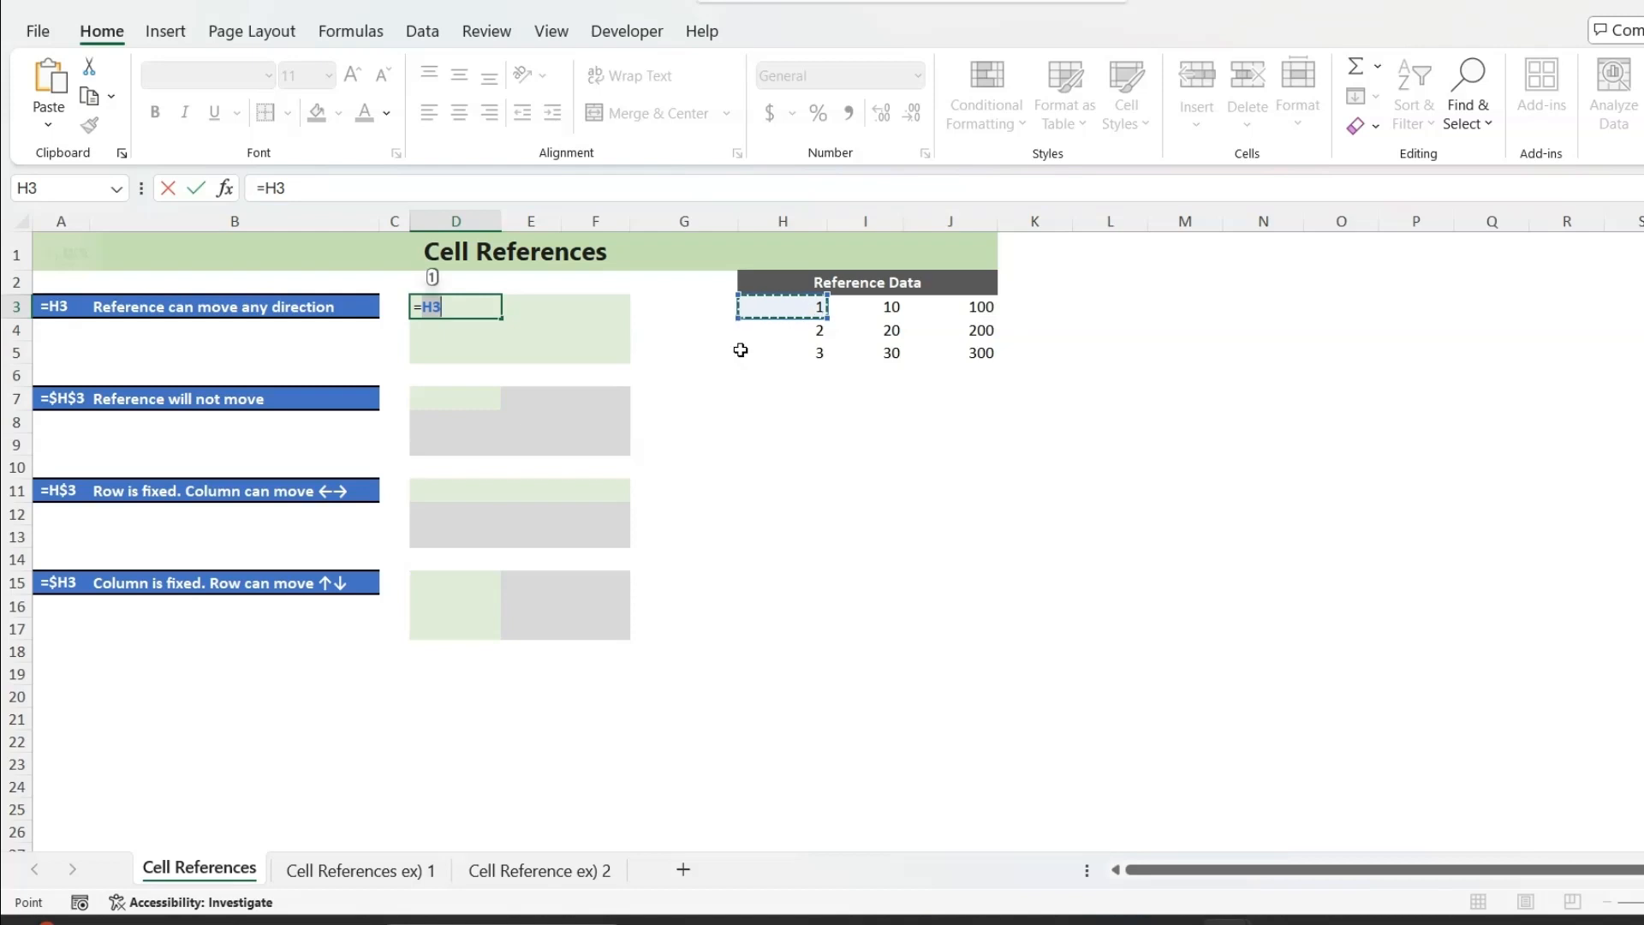
key(Return)
click(472, 305)
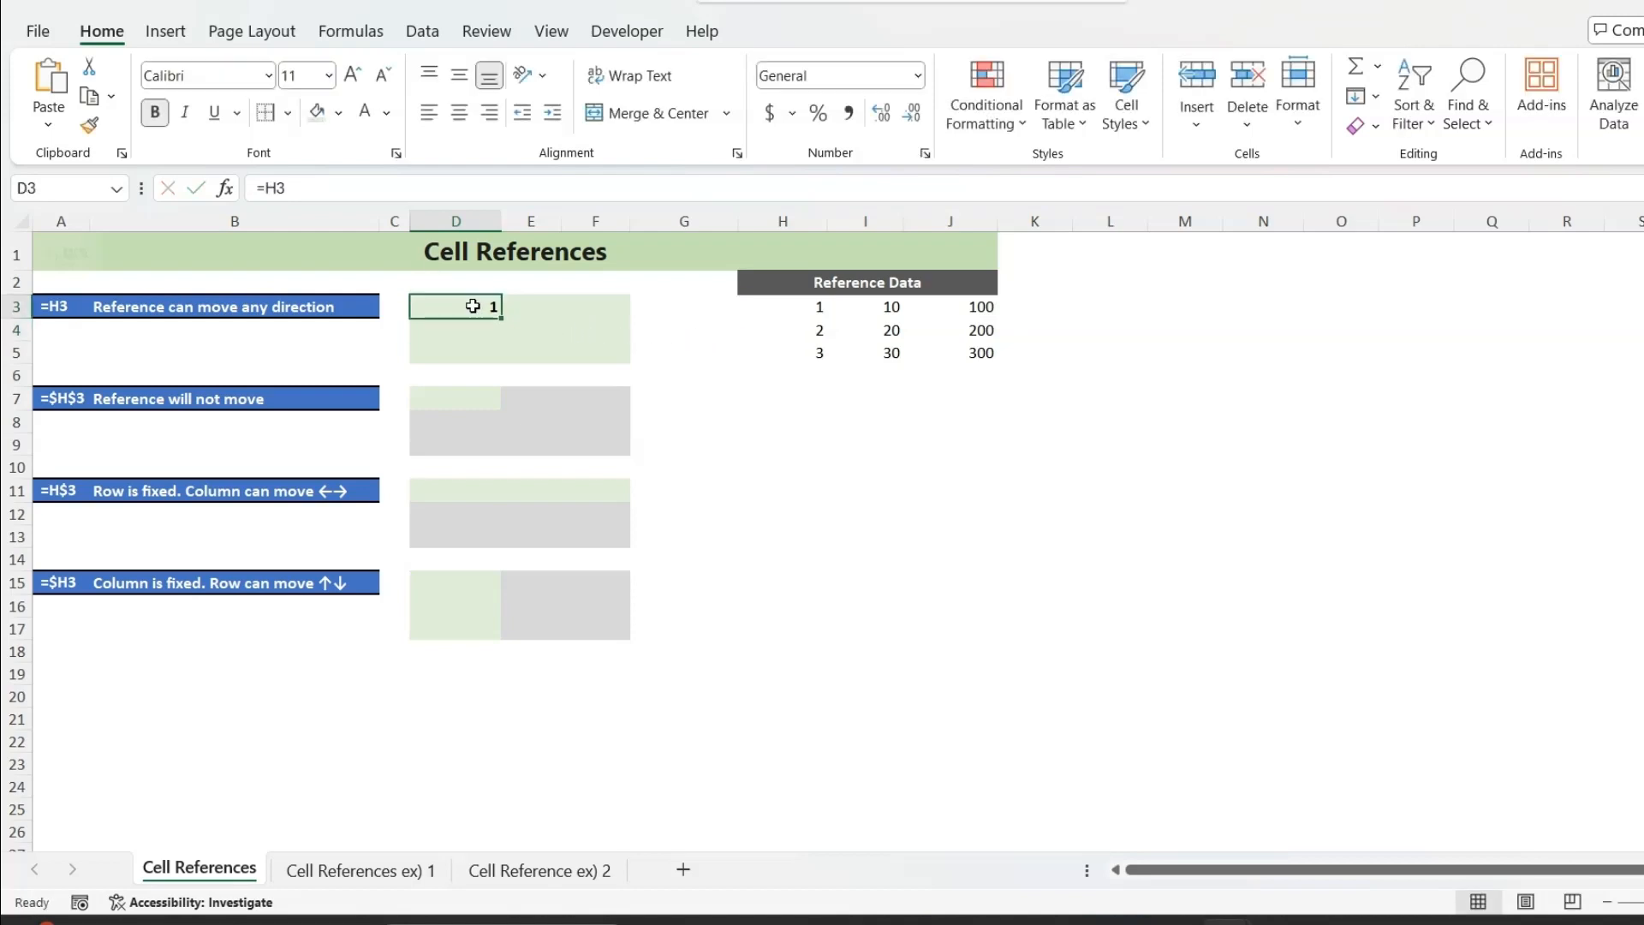
drag(502, 317, 626, 363)
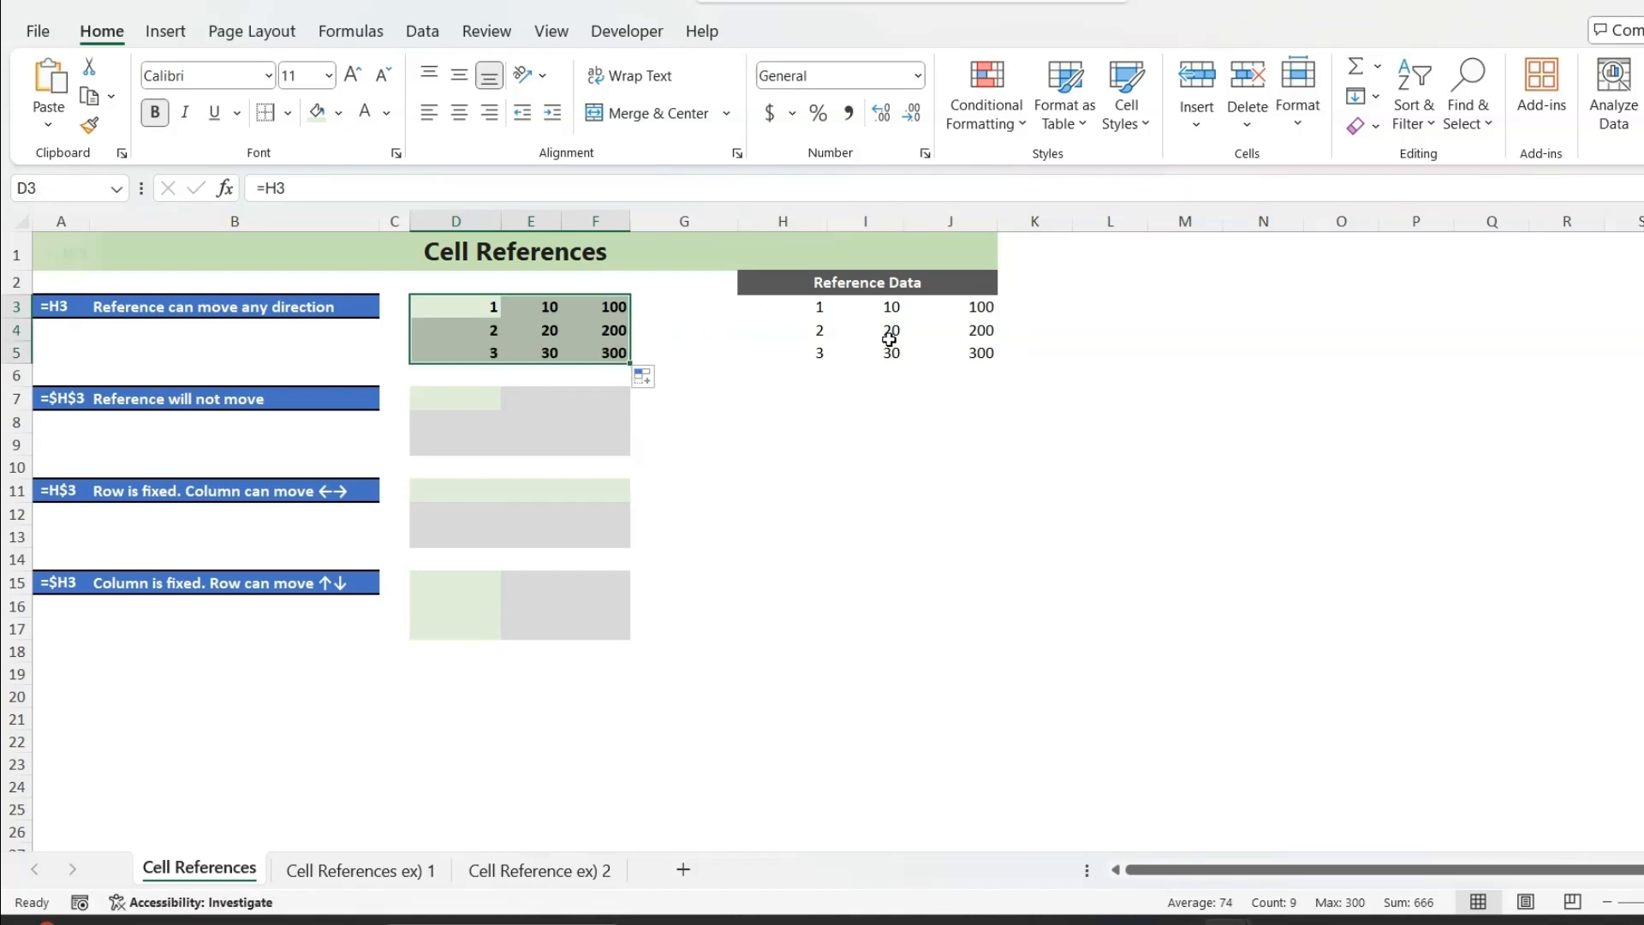
- Enter the absolute reference =$H$3 in D7 and fill it across and down through D7:F9
click(460, 399)
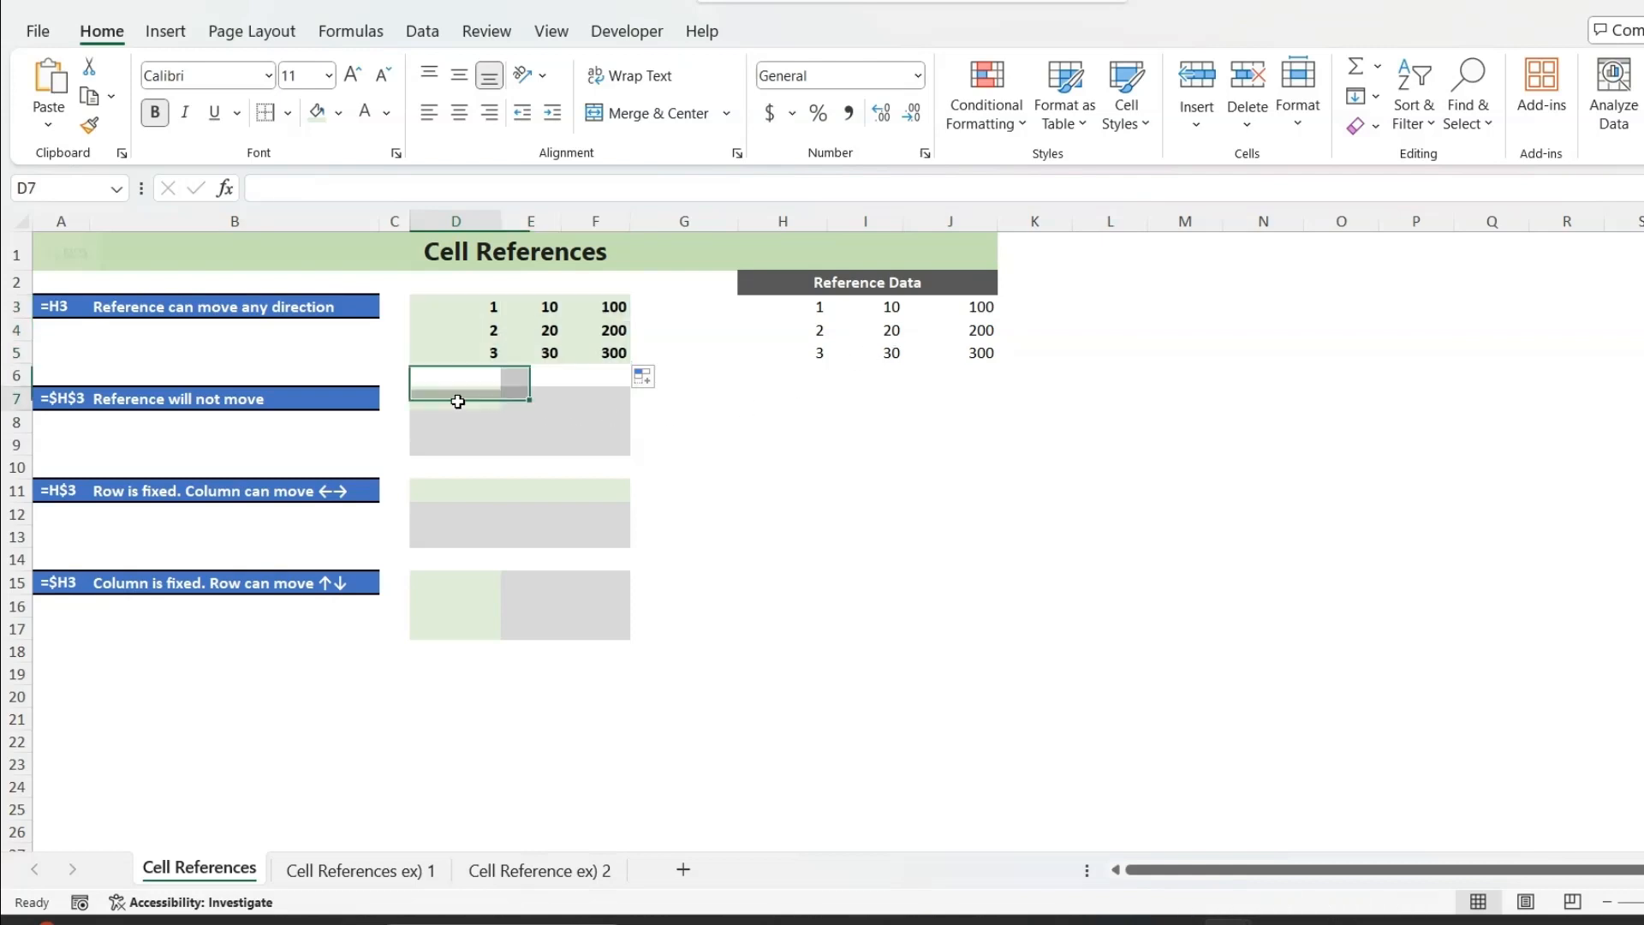
text(=)
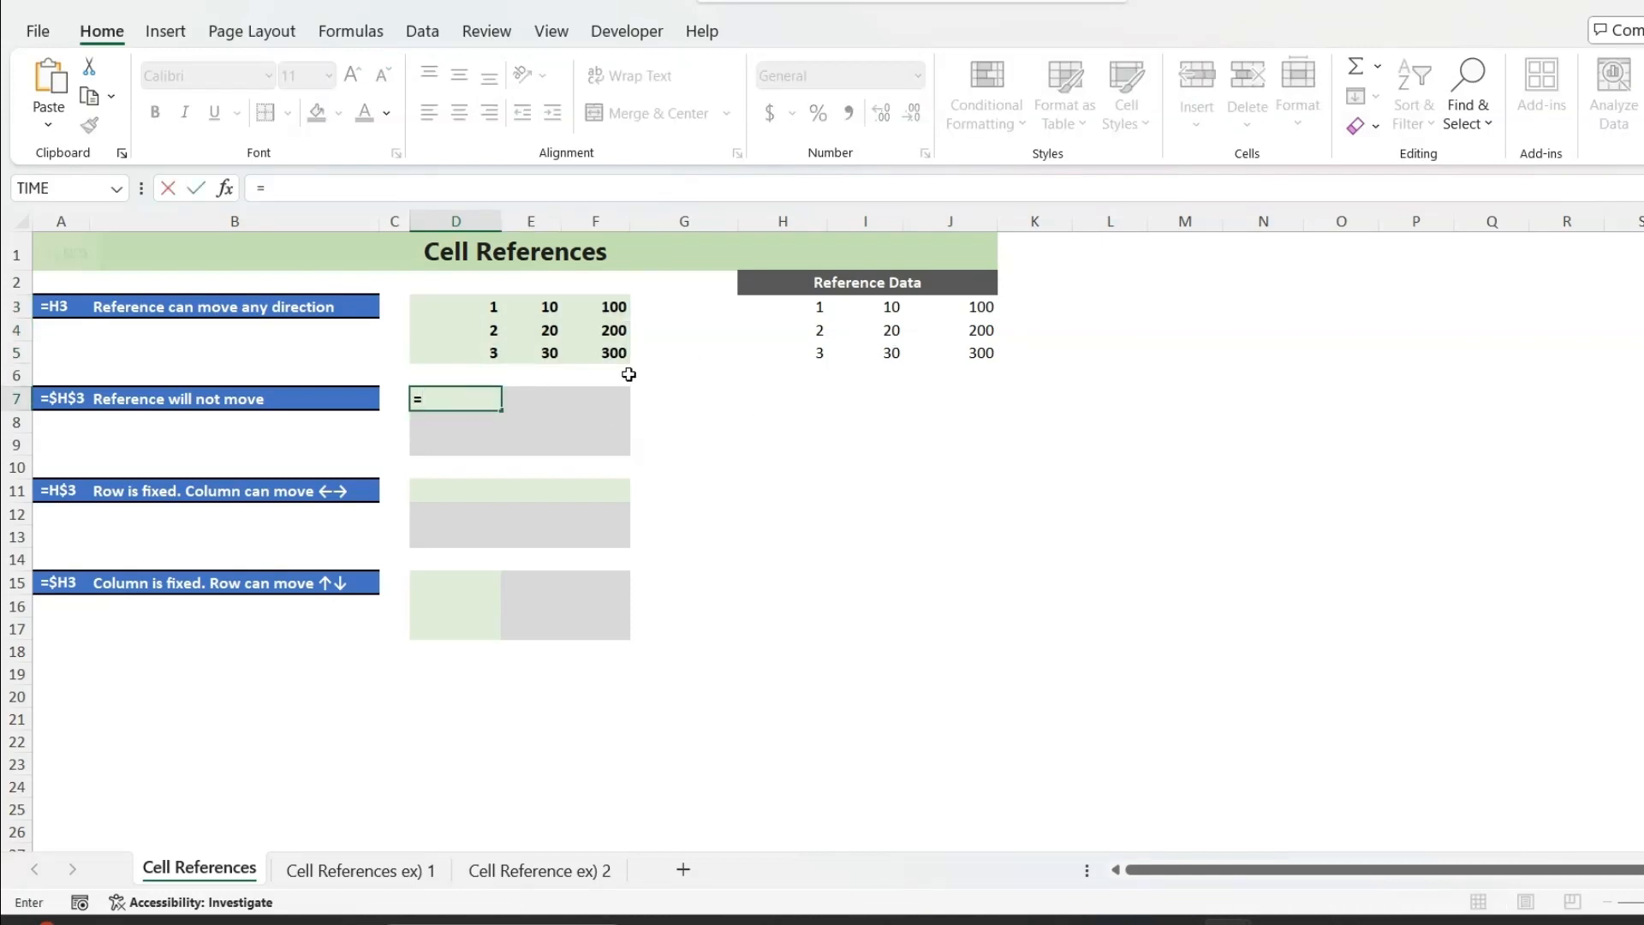
click(784, 316)
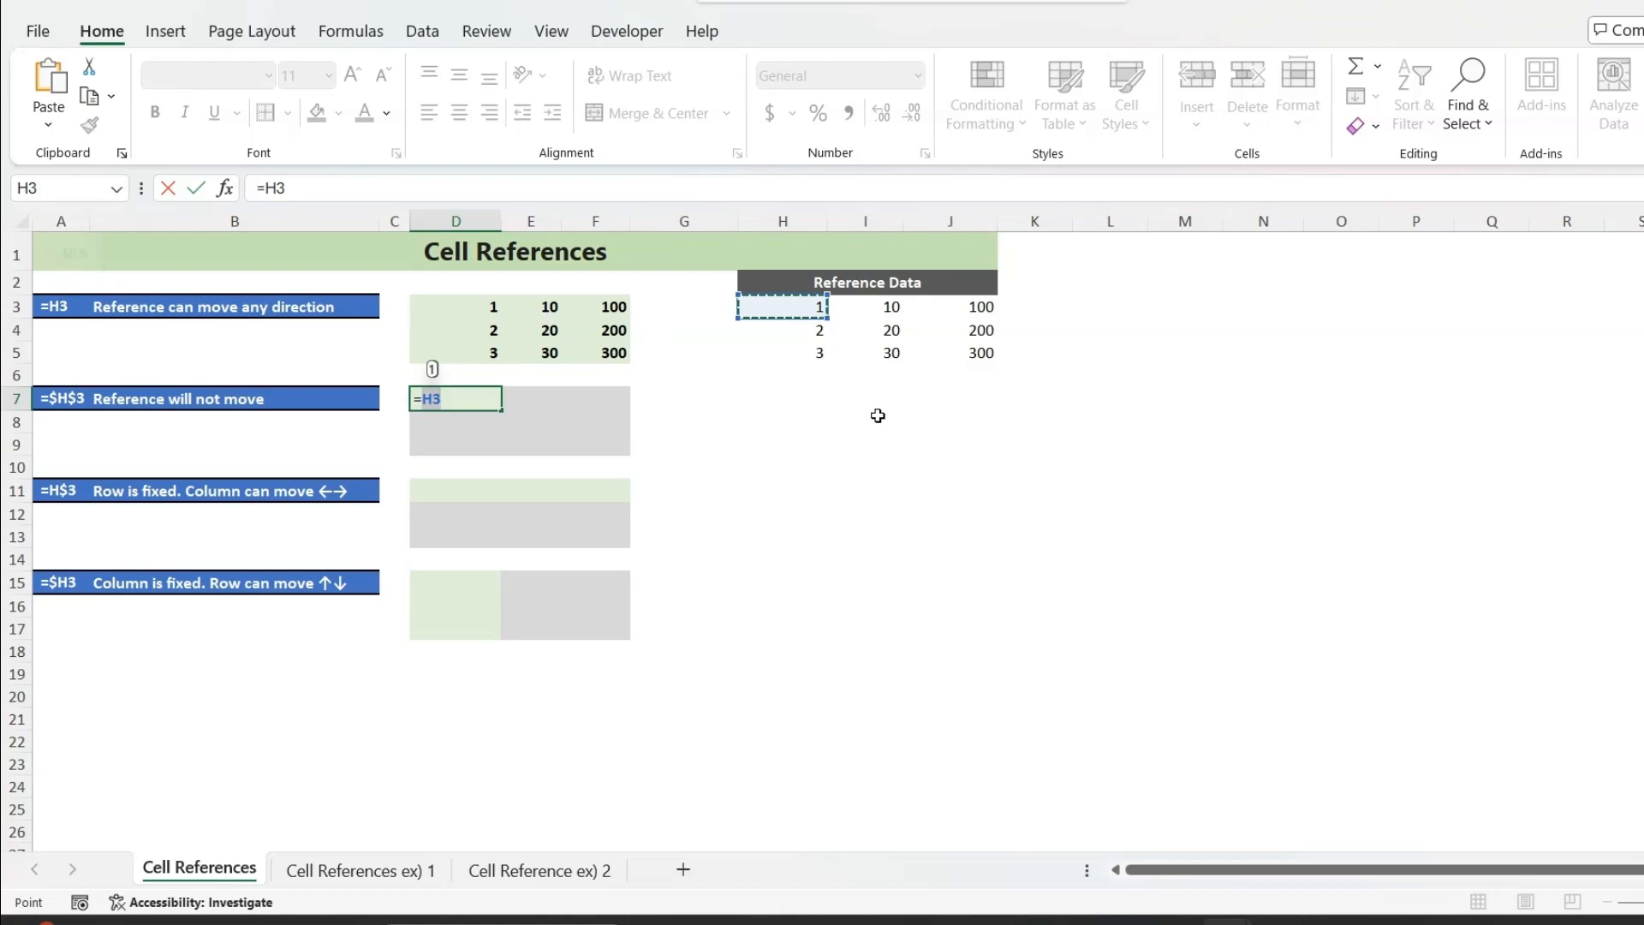
key(F4)
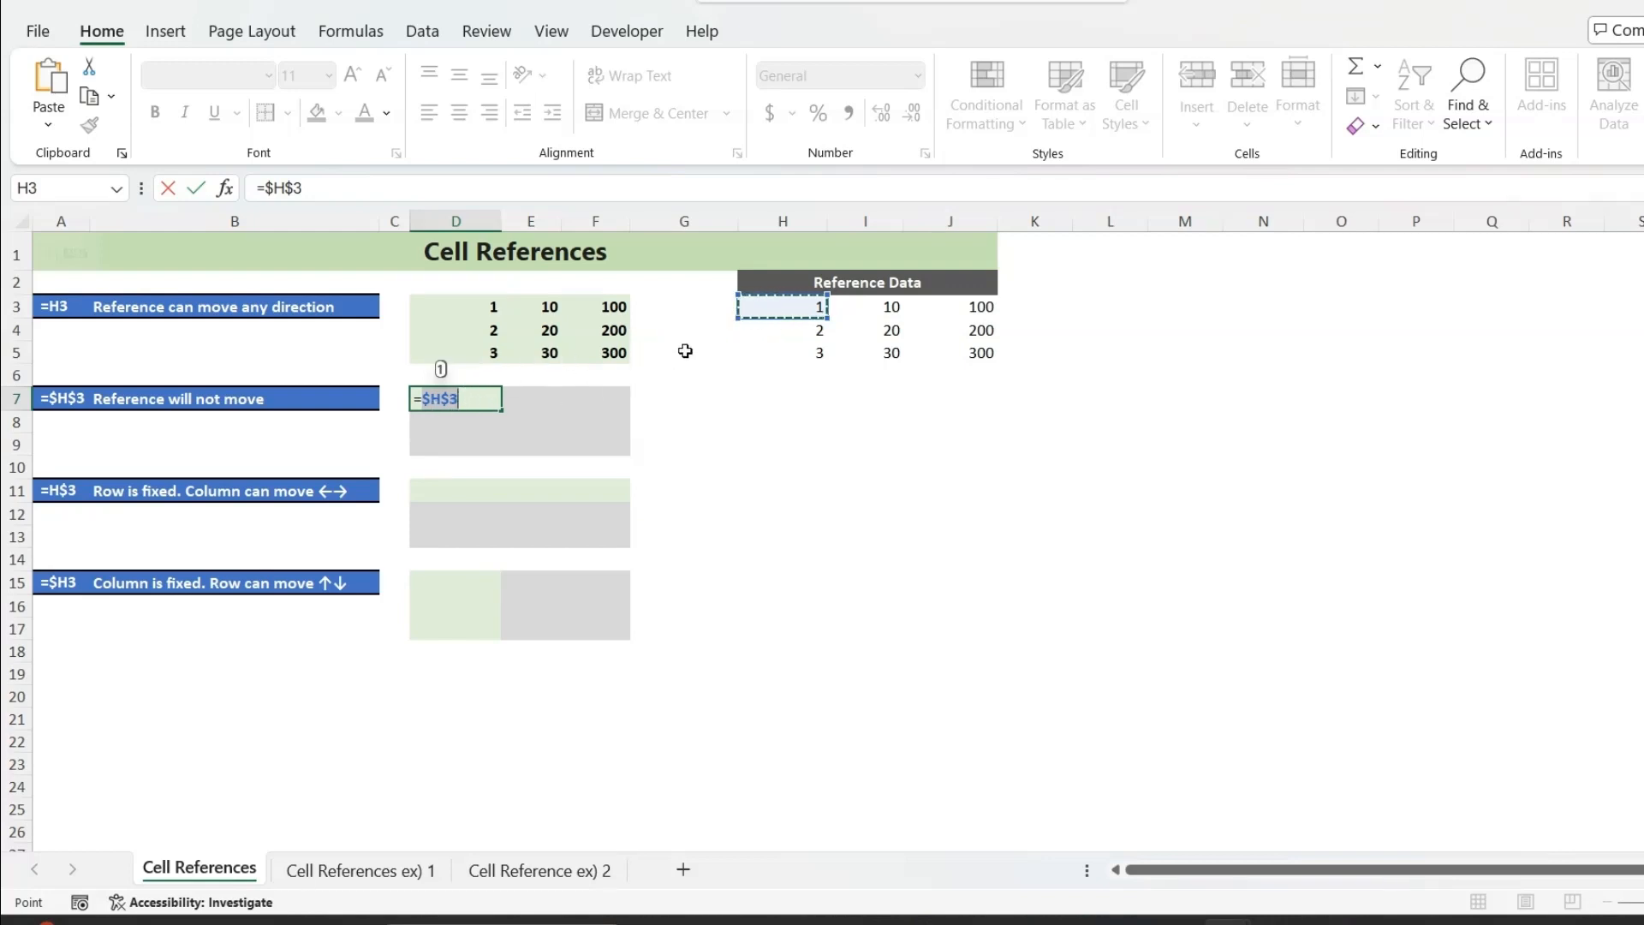
key(ctrl+Return)
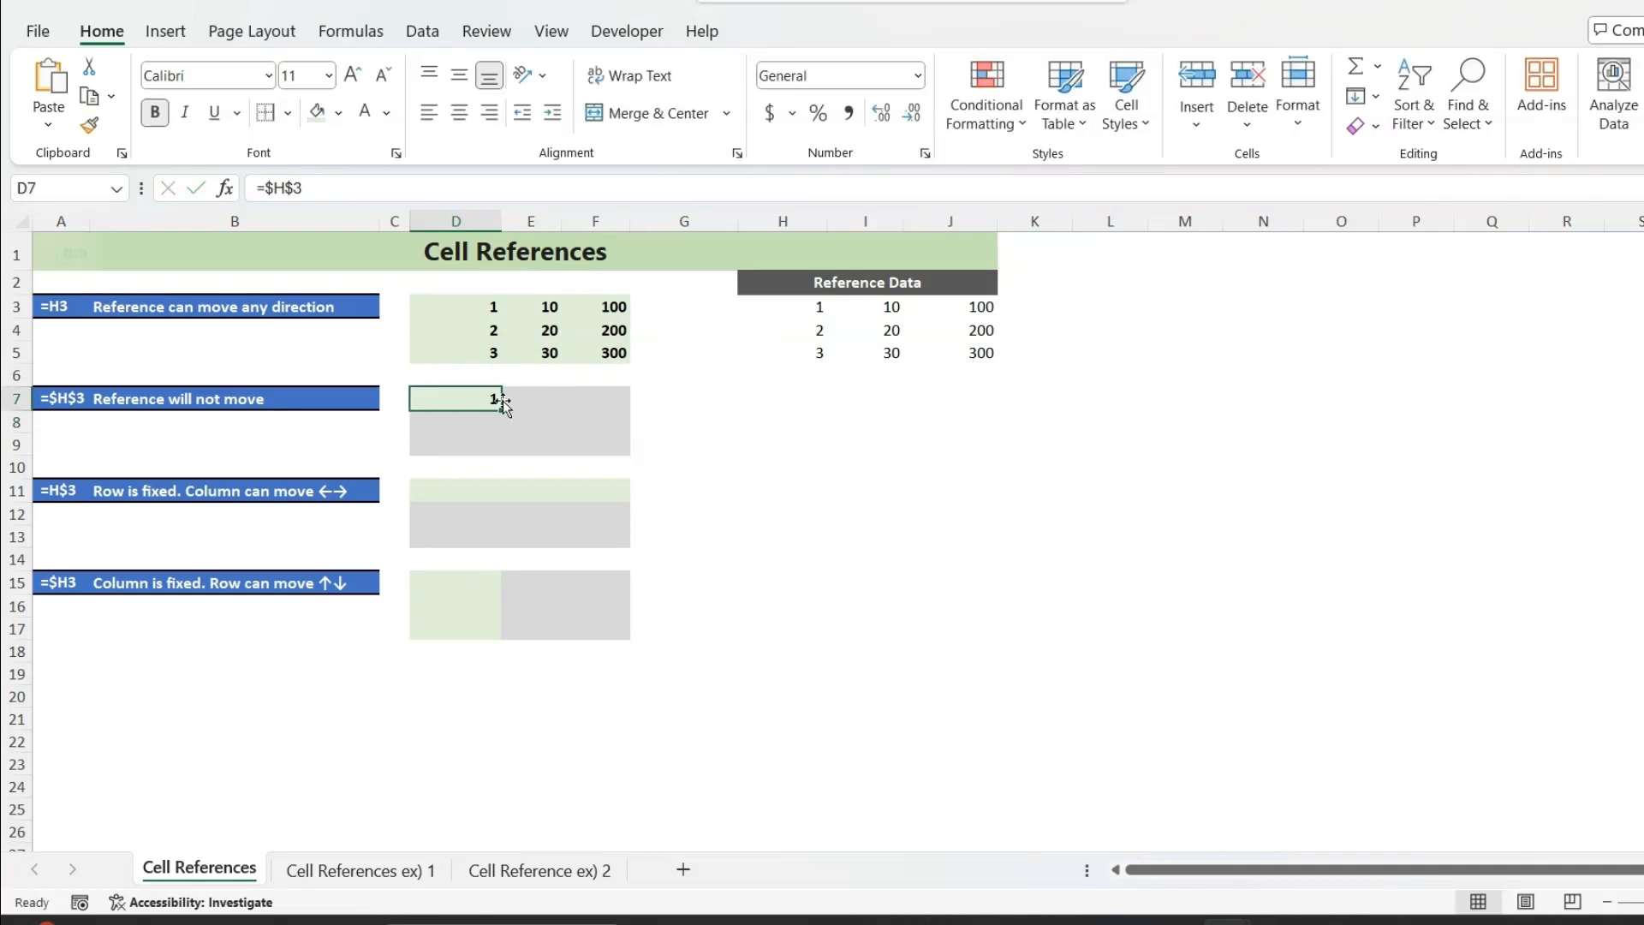
drag(499, 412, 639, 459)
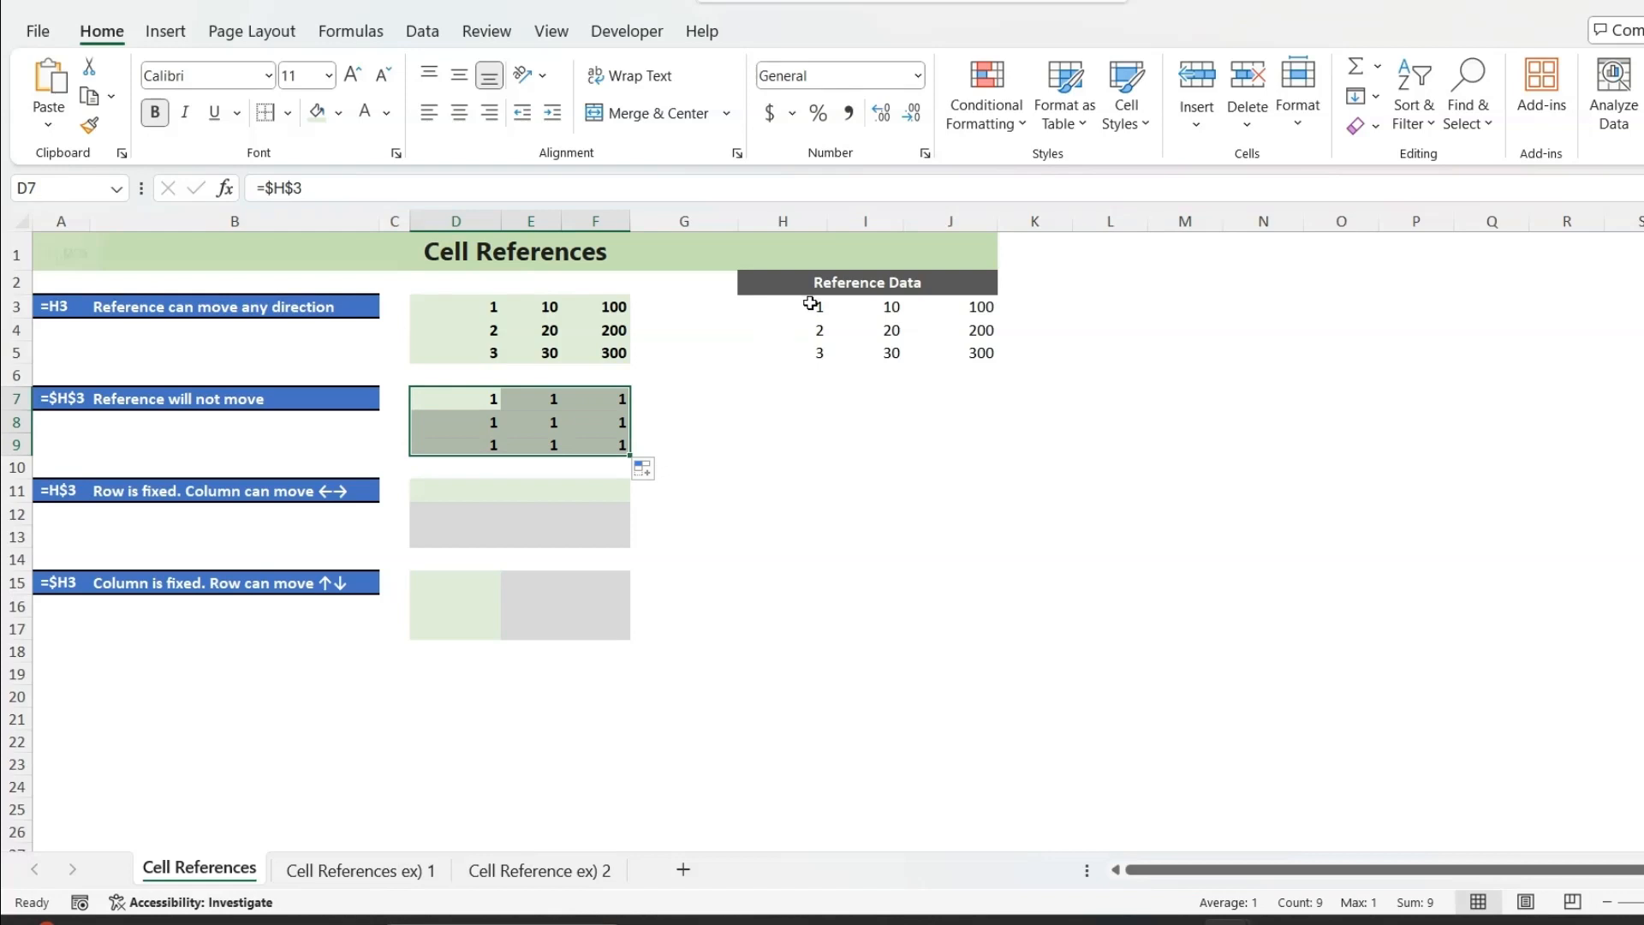
- Inspect the copied formulas in the block beside "Reference will not move", including E7 and F7
click(550, 400)
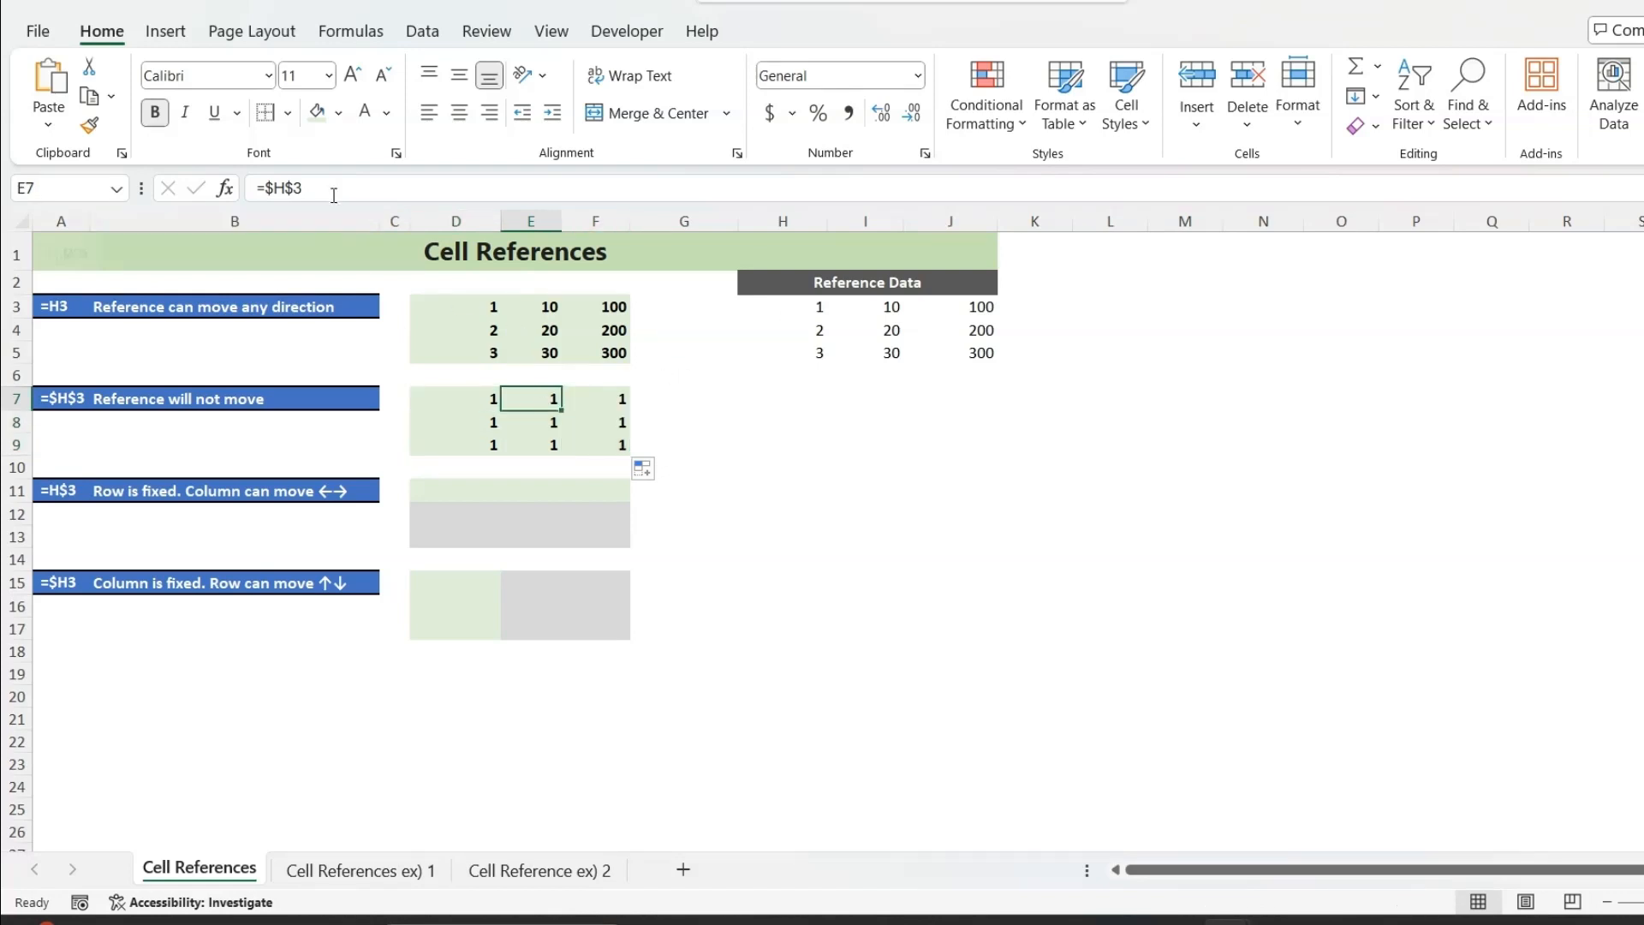
click(470, 409)
click(625, 397)
click(376, 197)
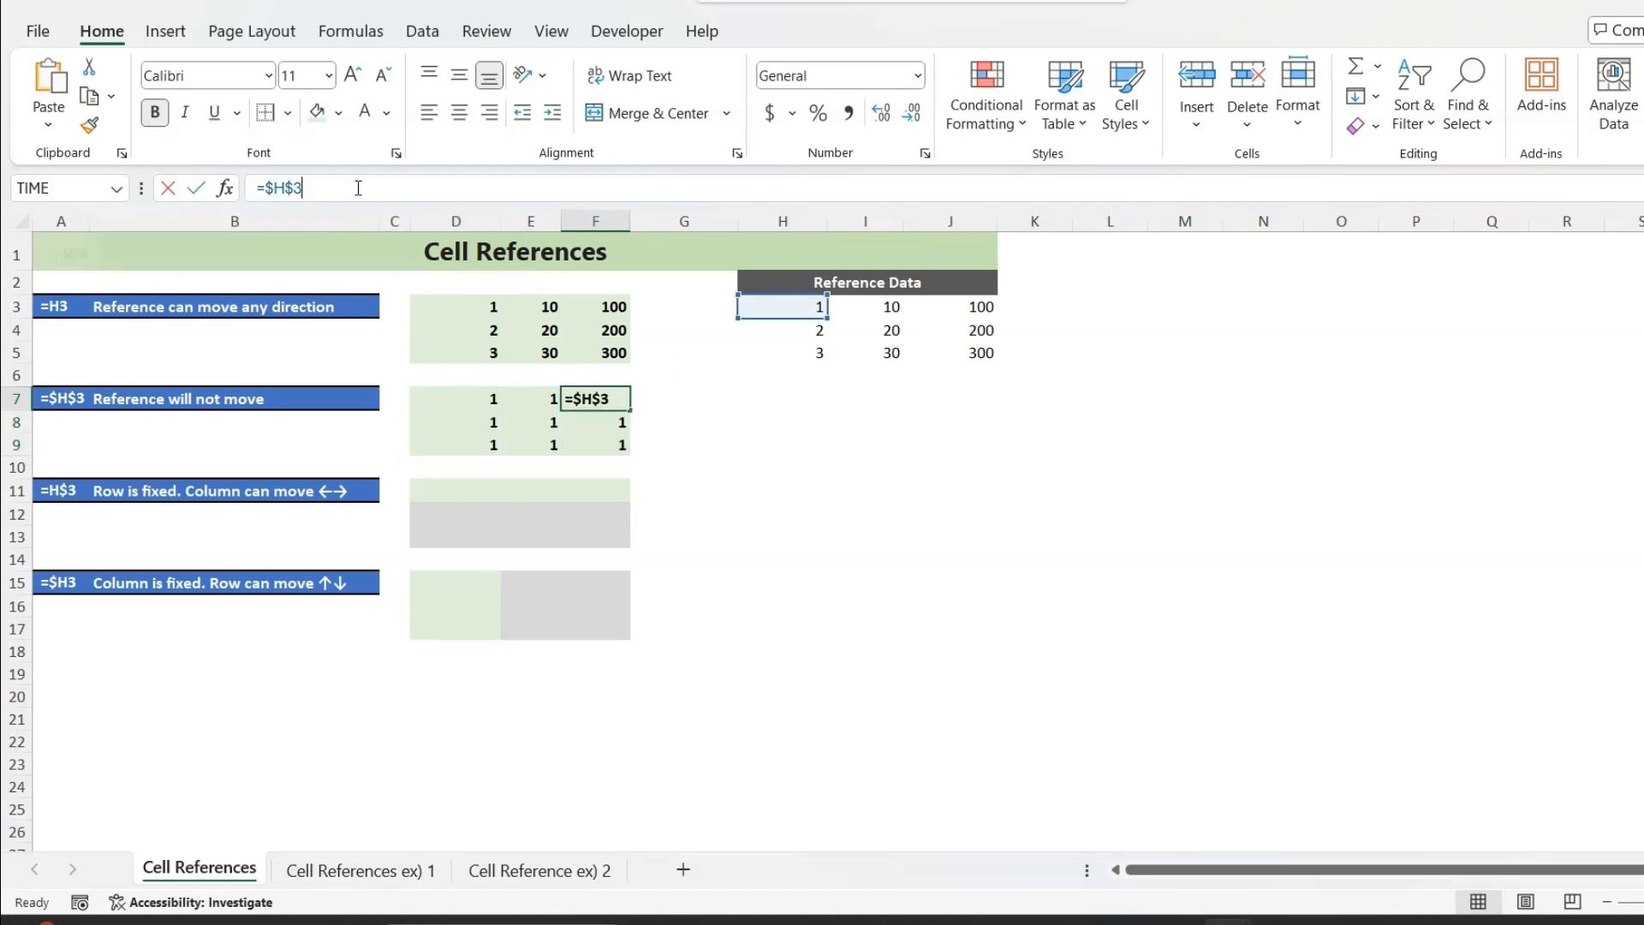
key(Escape)
- Shade E7:F9 and D8:D9 light gray, leaving D7 green
drag(544, 401, 596, 438)
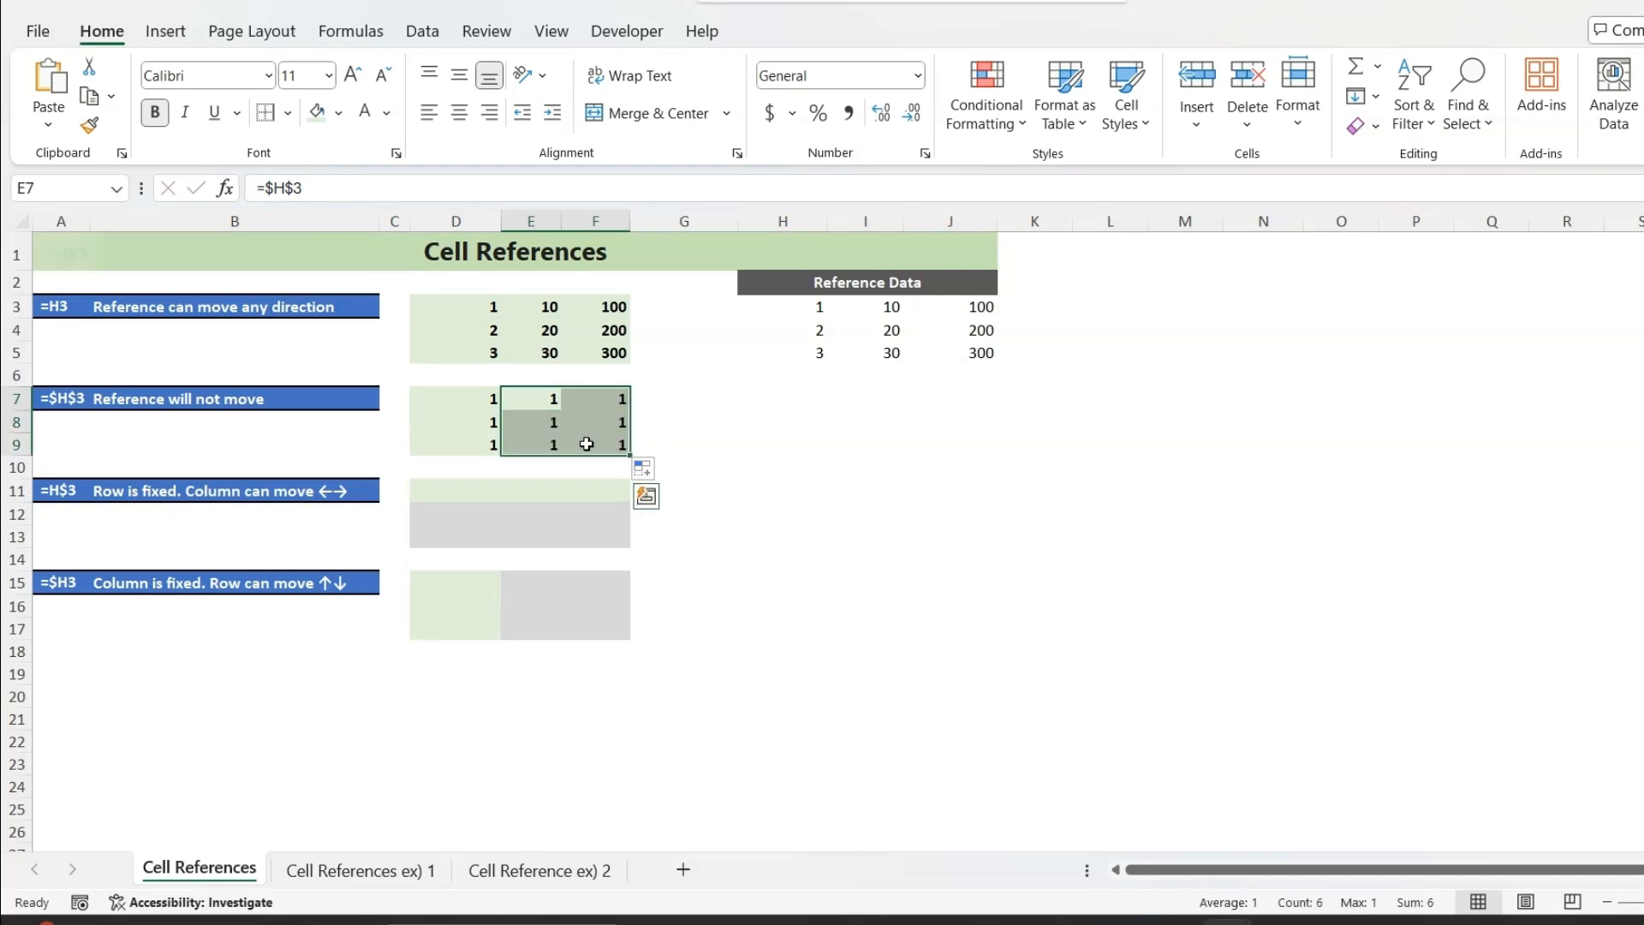
drag(482, 423, 482, 445)
click(339, 112)
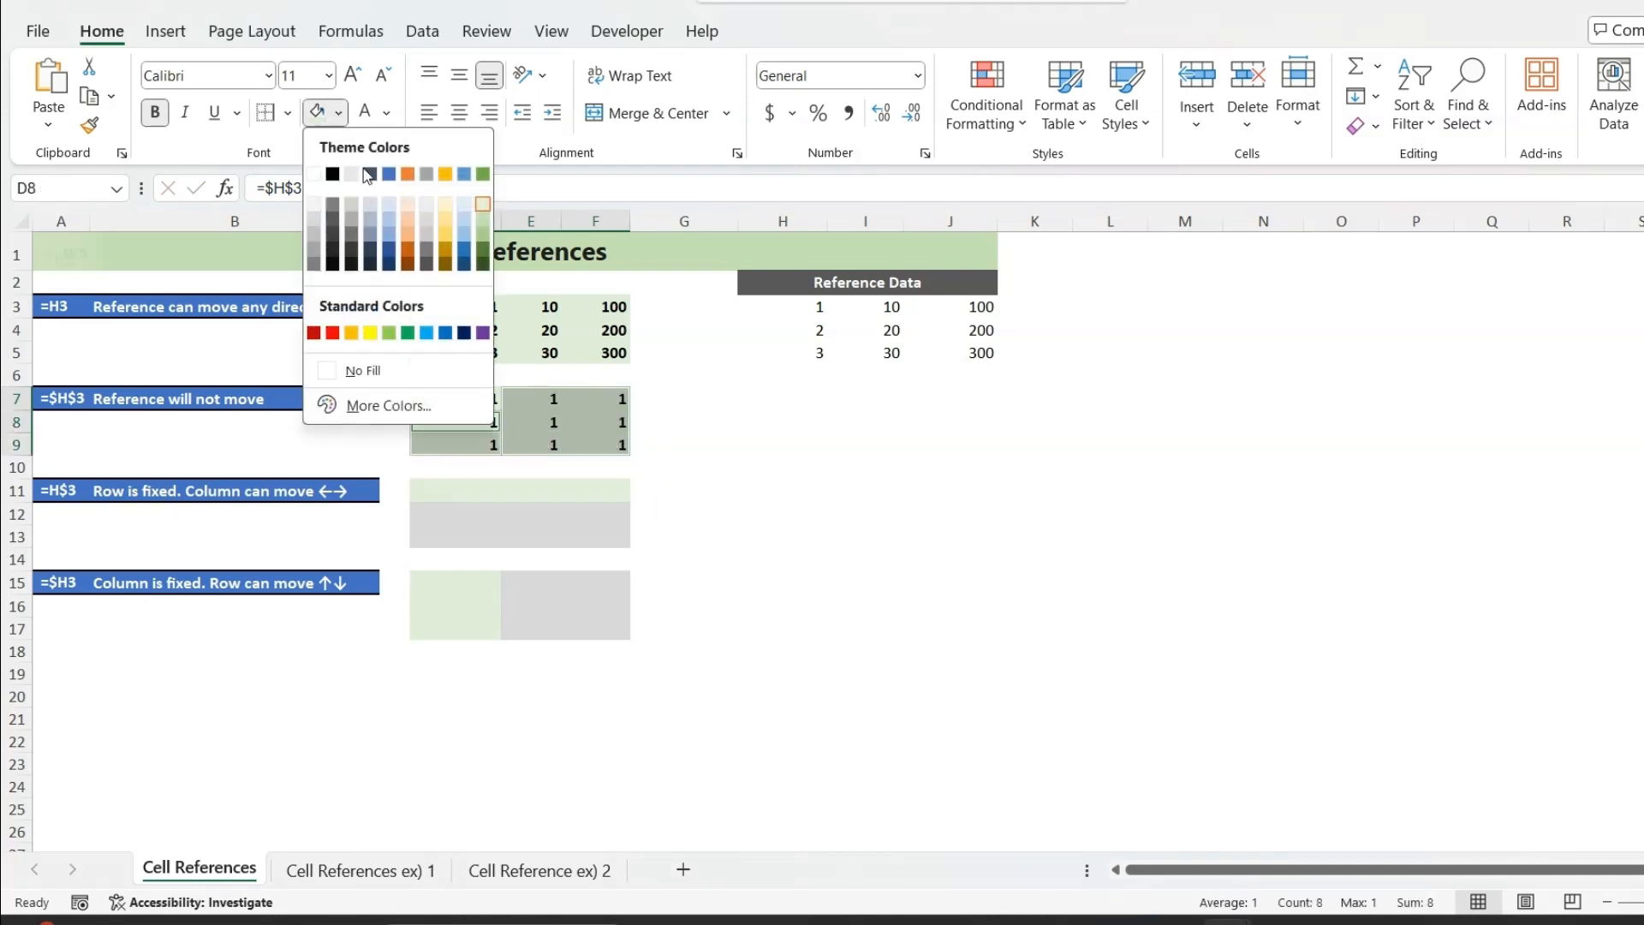
click(314, 222)
click(466, 401)
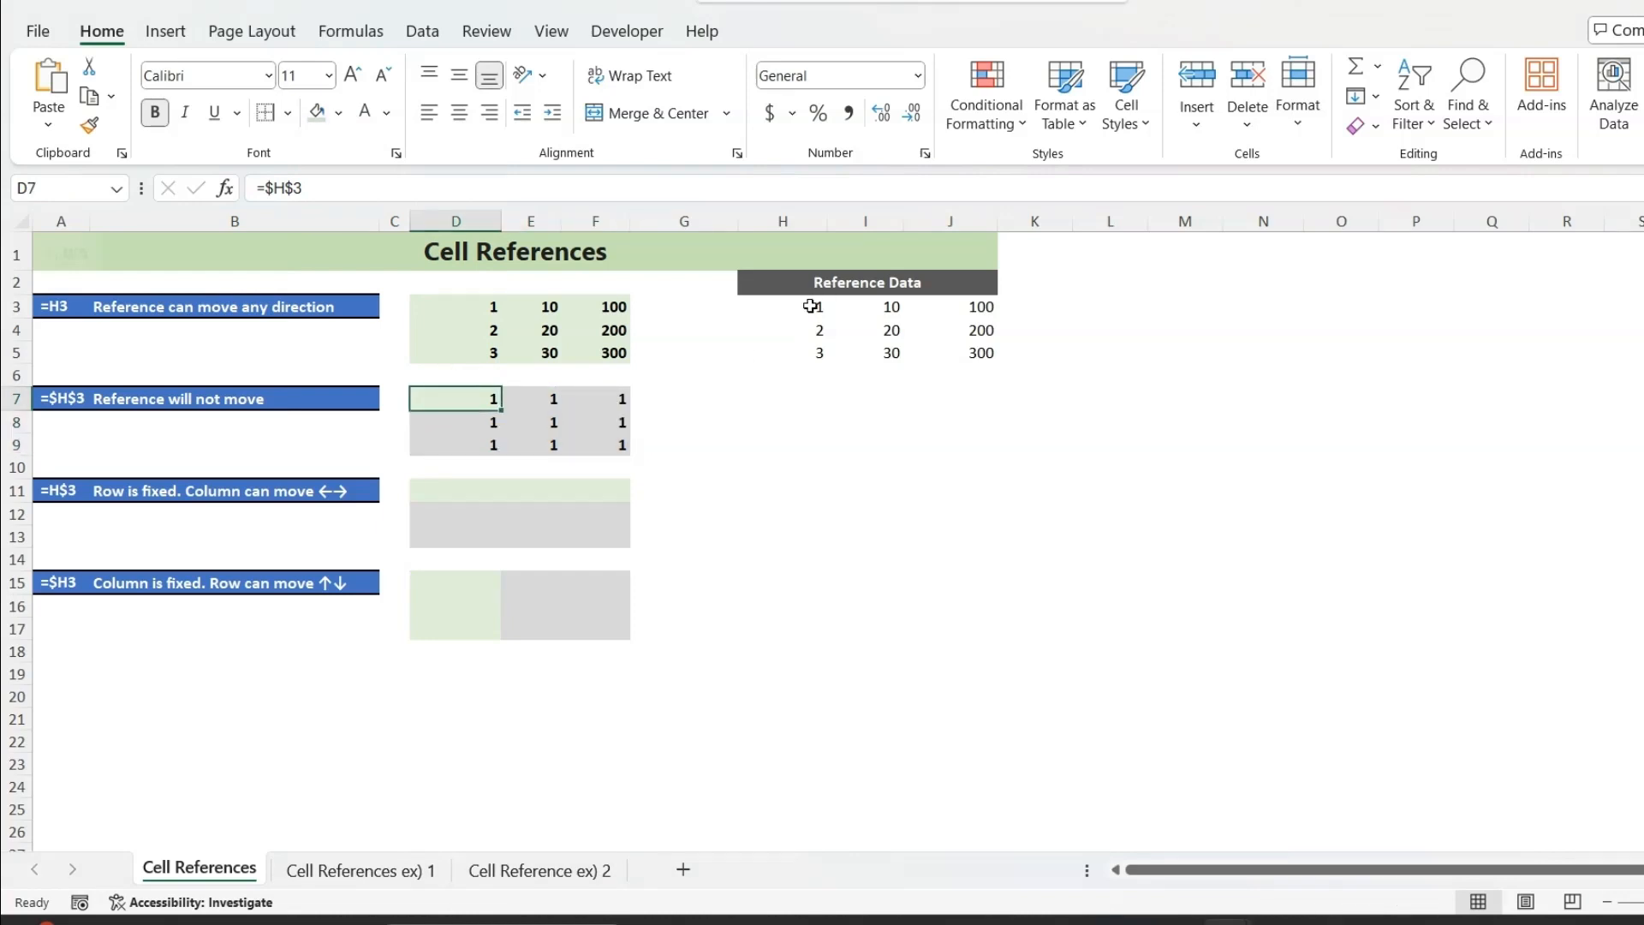
- Enter the mixed reference =H$3, with the row locked, in D11
click(445, 484)
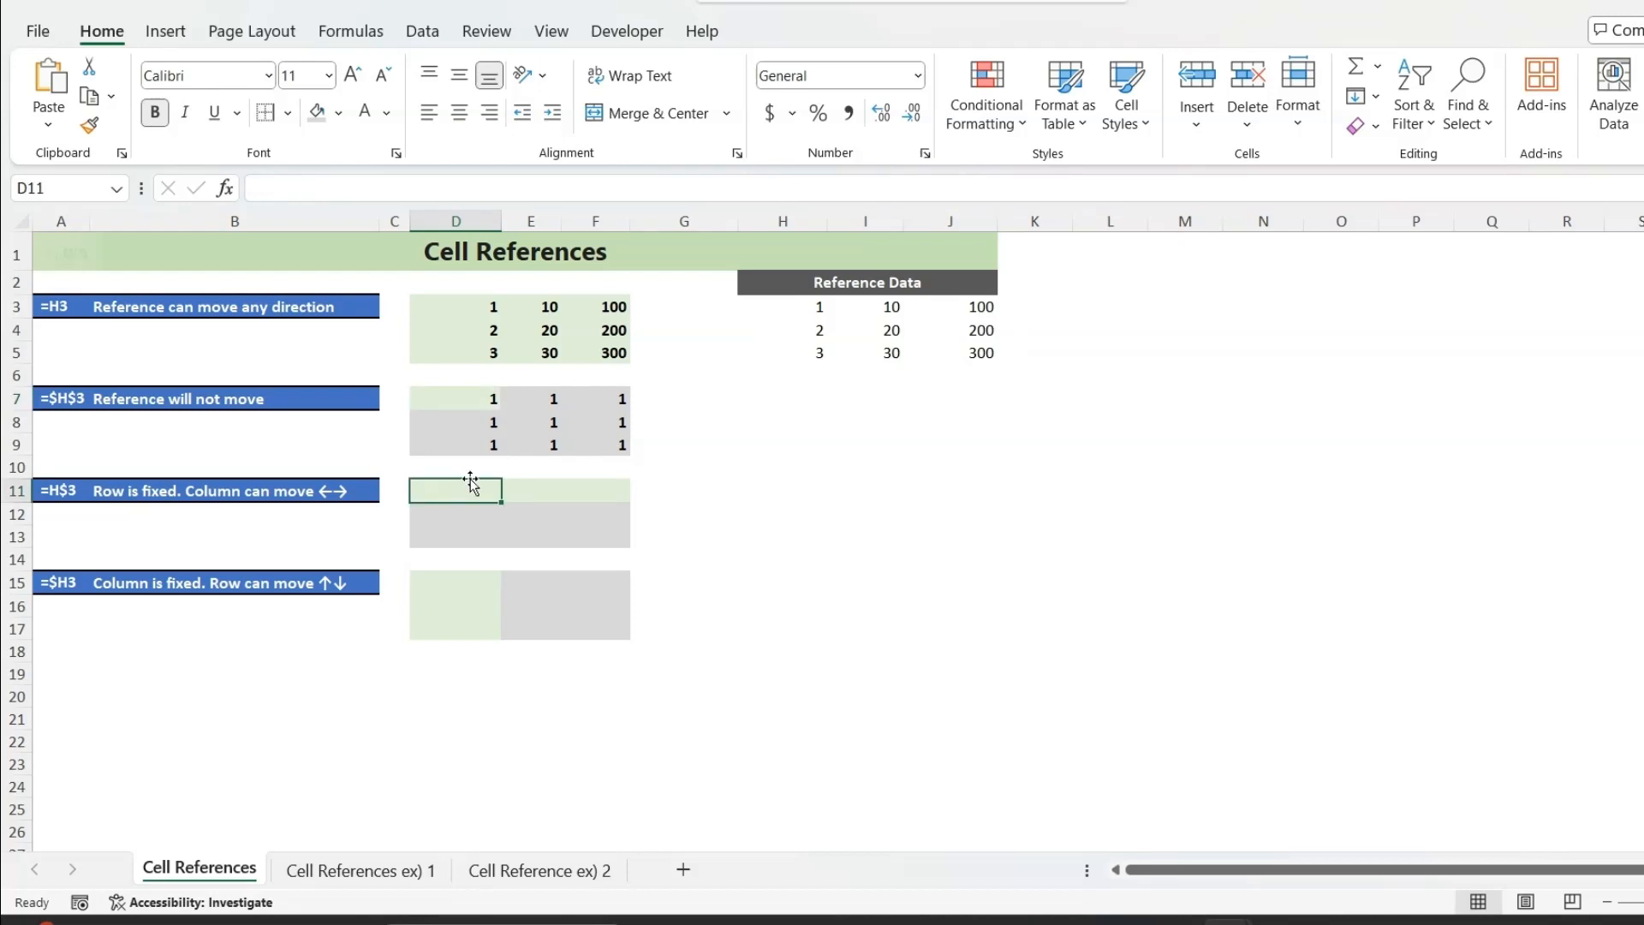
text(=)
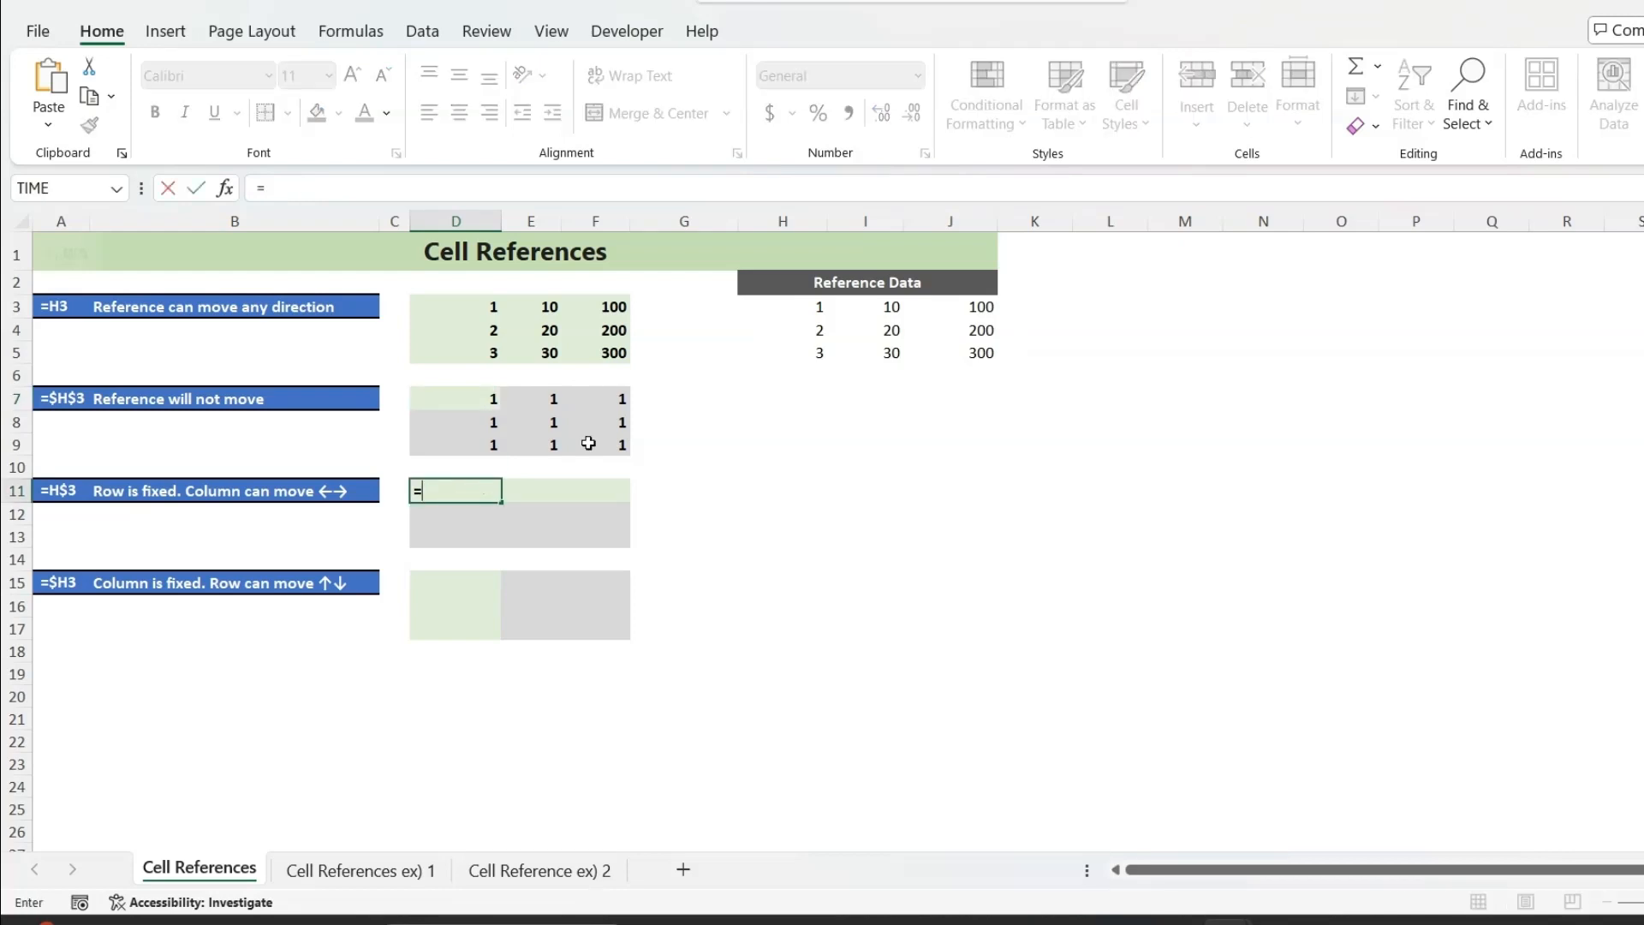
click(781, 308)
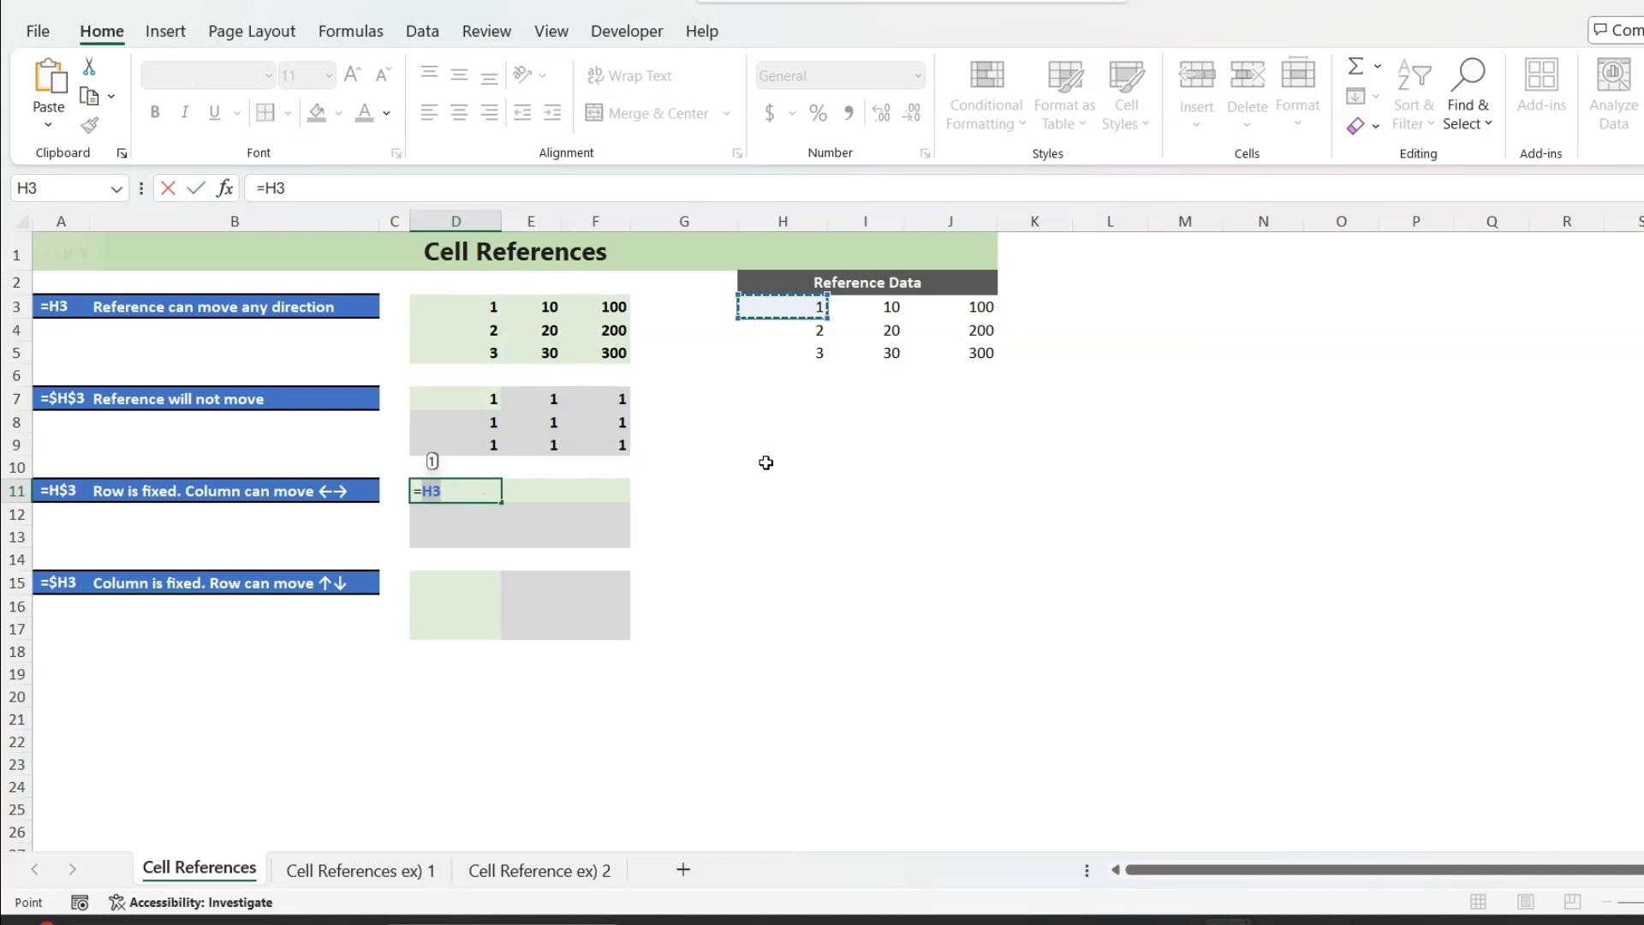
key(F4)
key(F4)
key(Return)
- Fill the D11 formula across to F11 and down through row 13
click(496, 494)
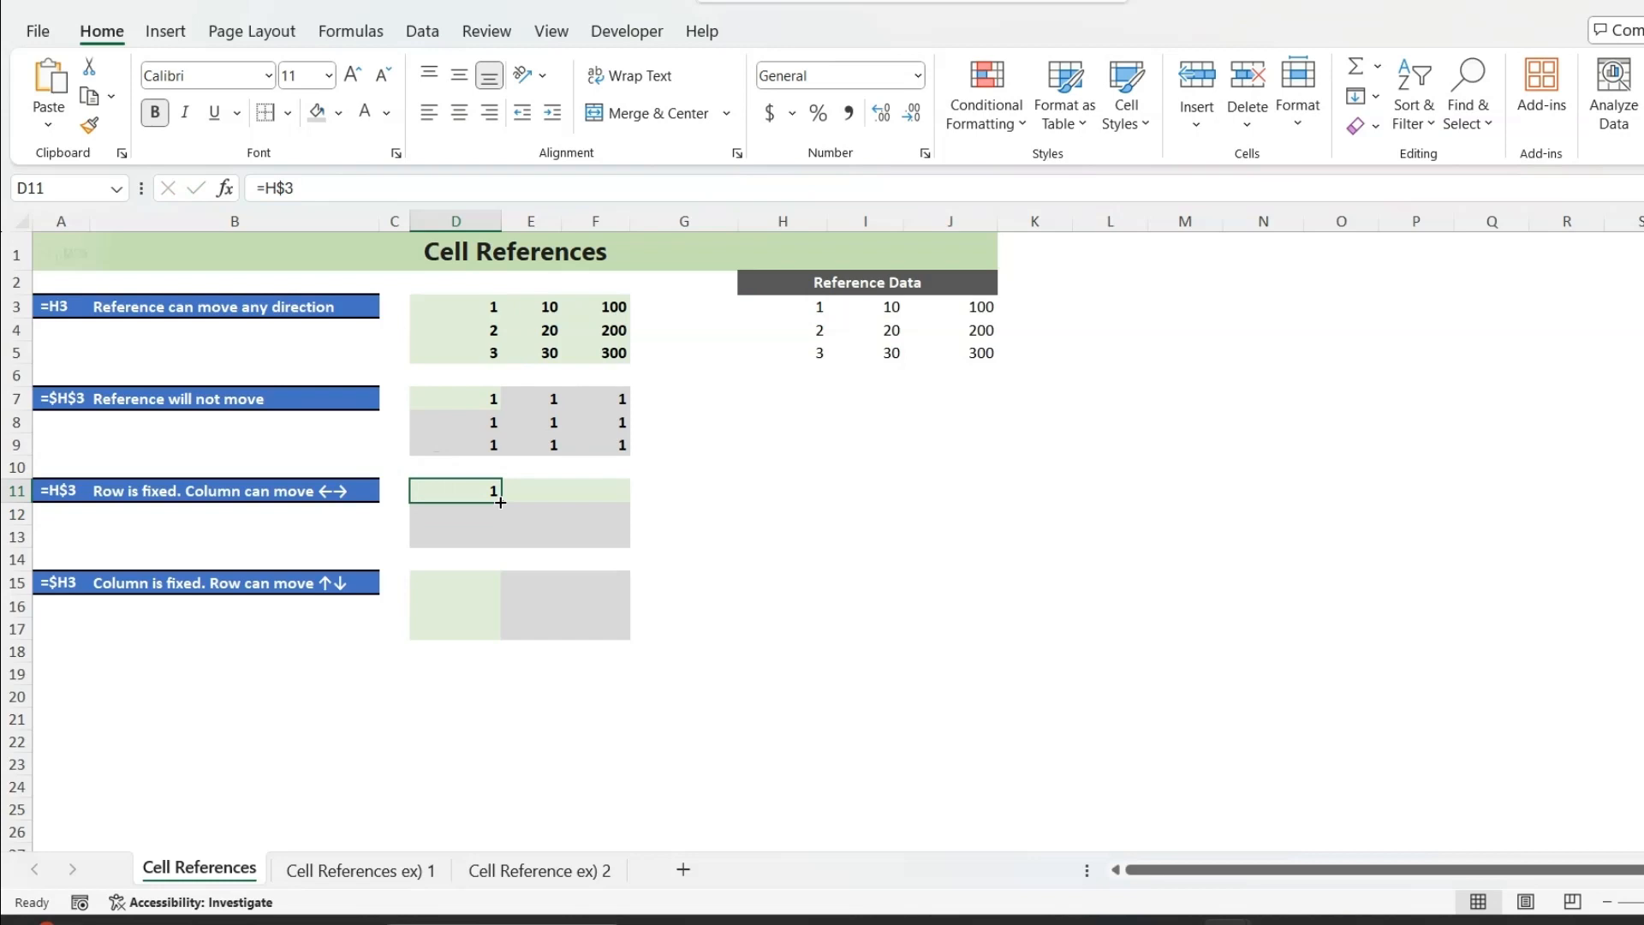
drag(501, 503, 604, 495)
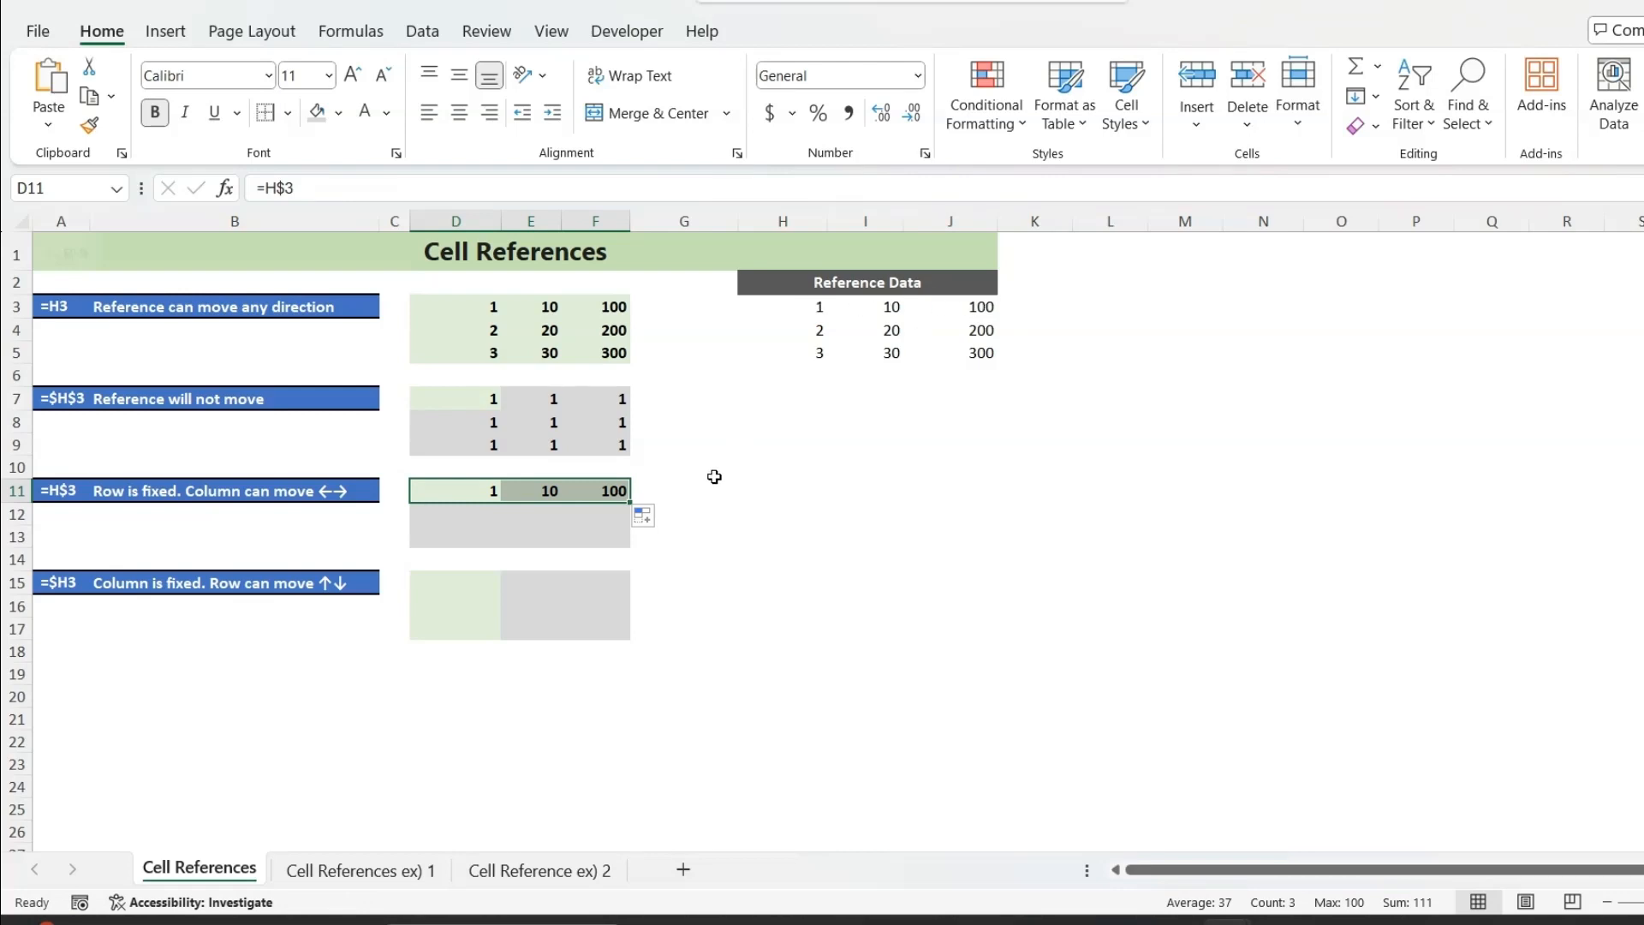
drag(631, 502, 631, 550)
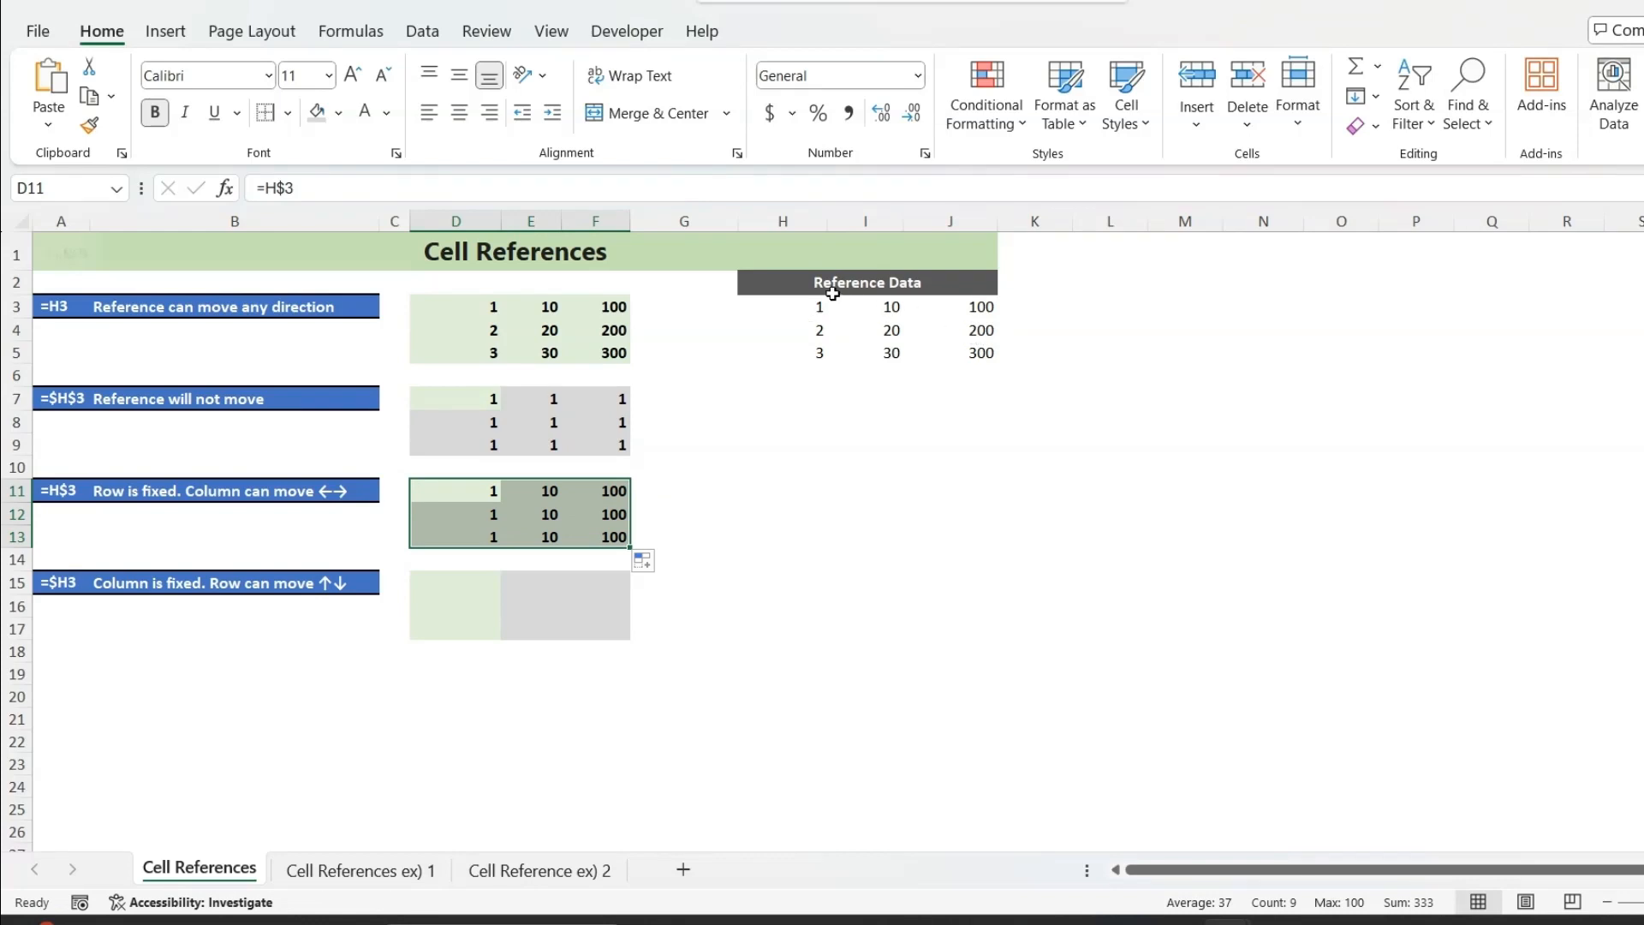
drag(456, 512, 609, 535)
drag(459, 490, 593, 493)
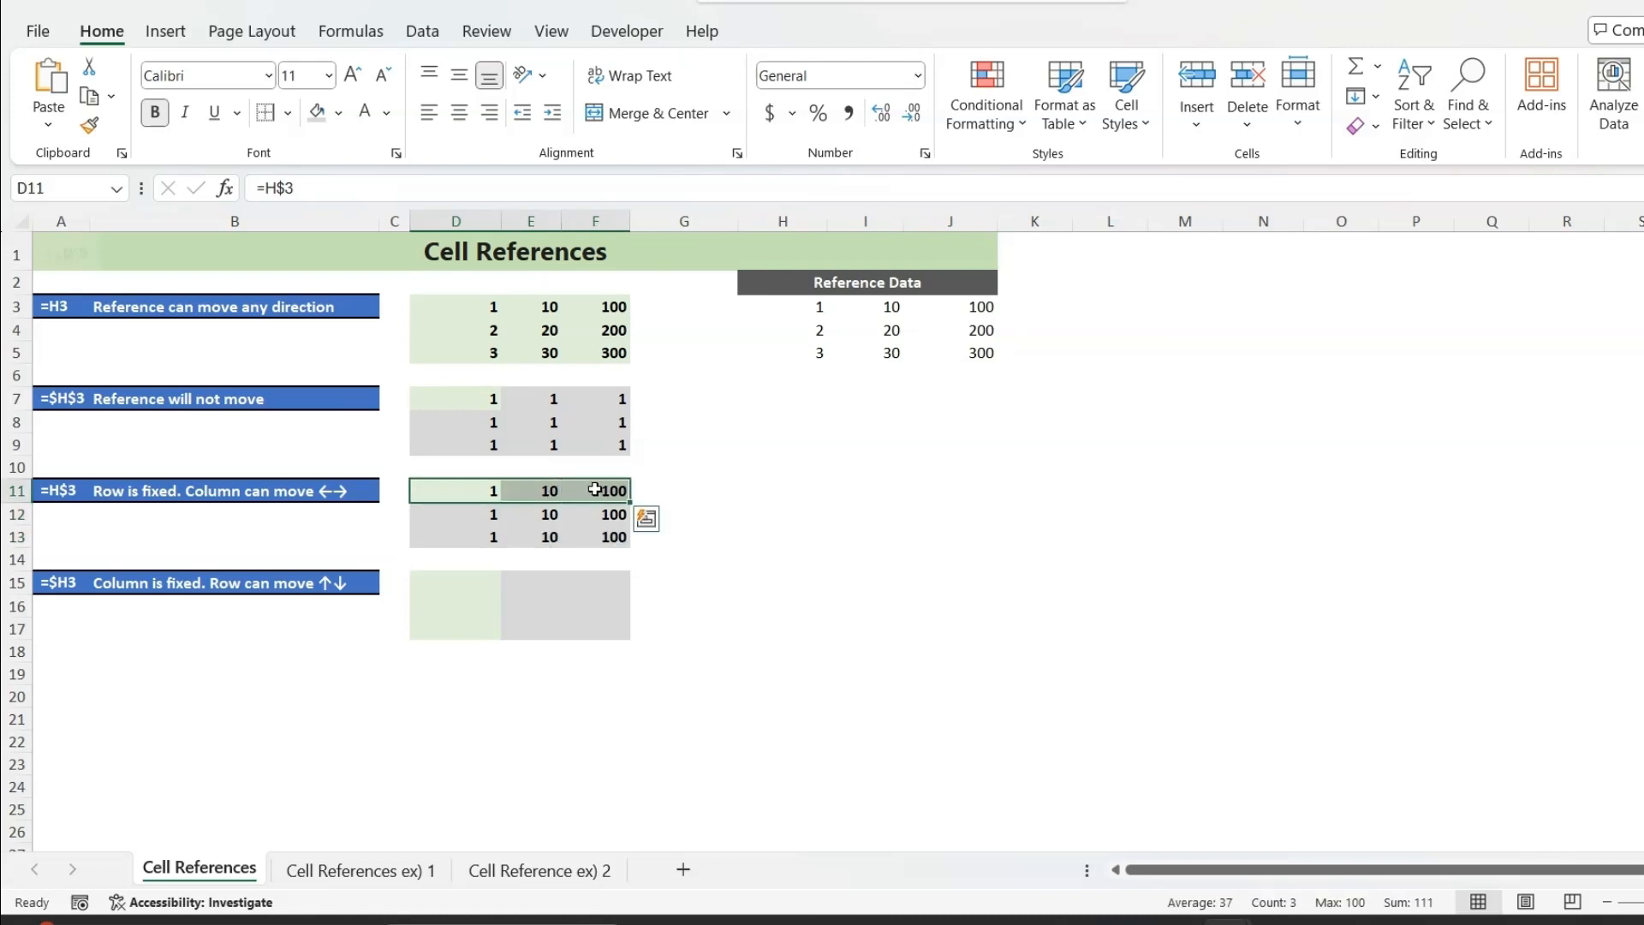
- Enter the mixed reference =$H3, with the column locked, in D15
click(462, 584)
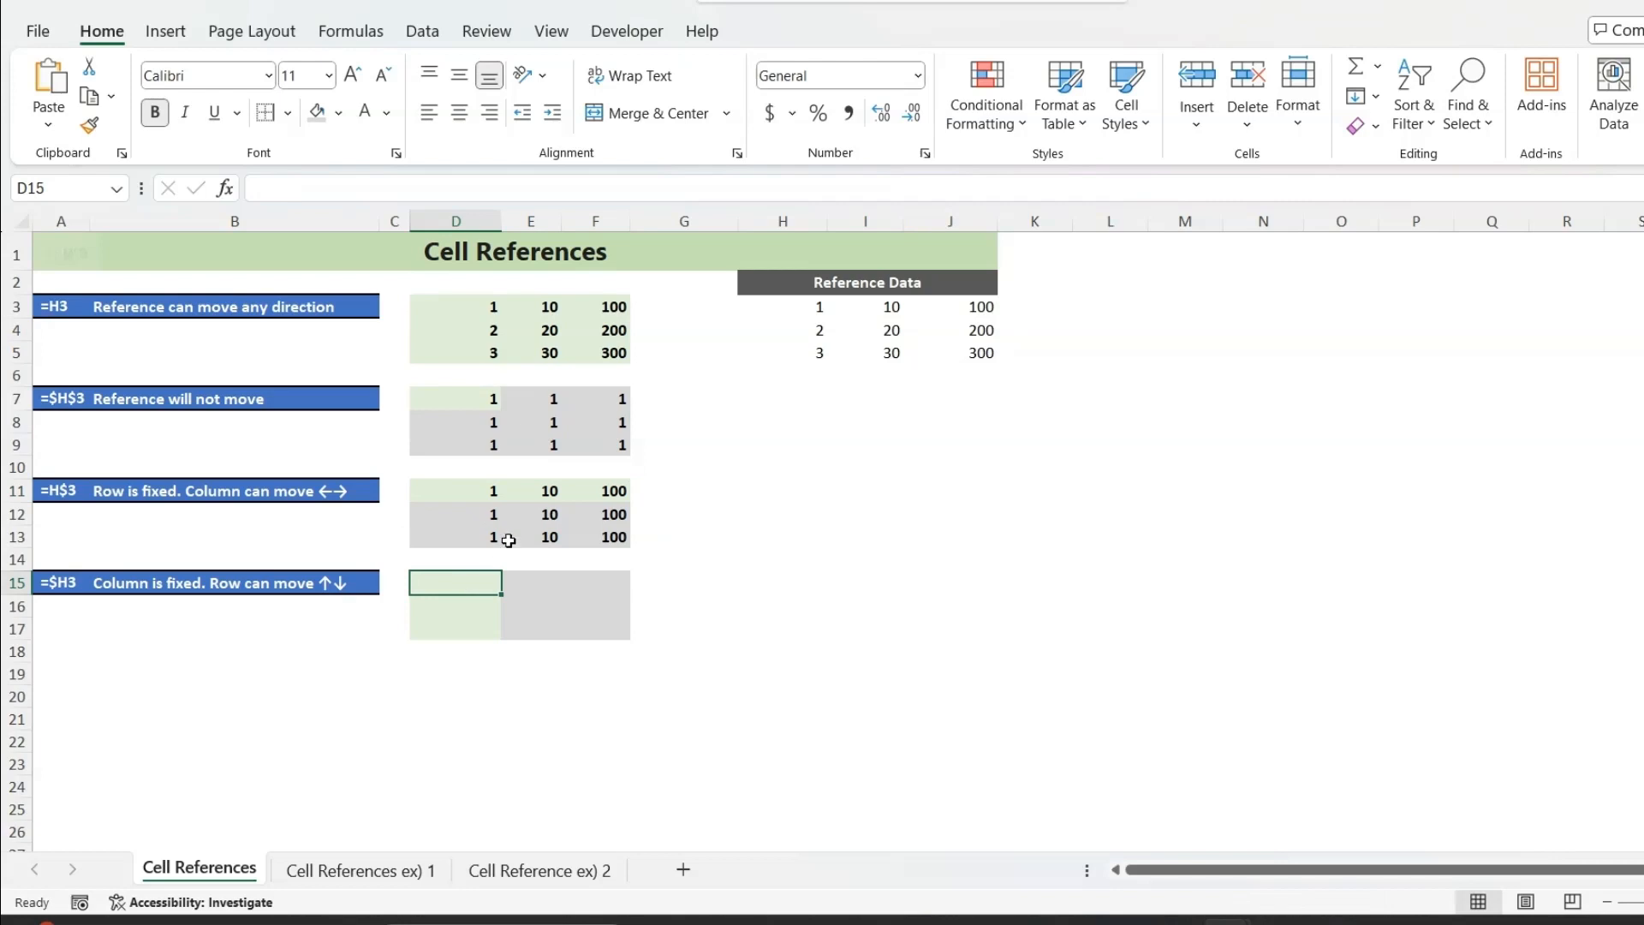
text(=)
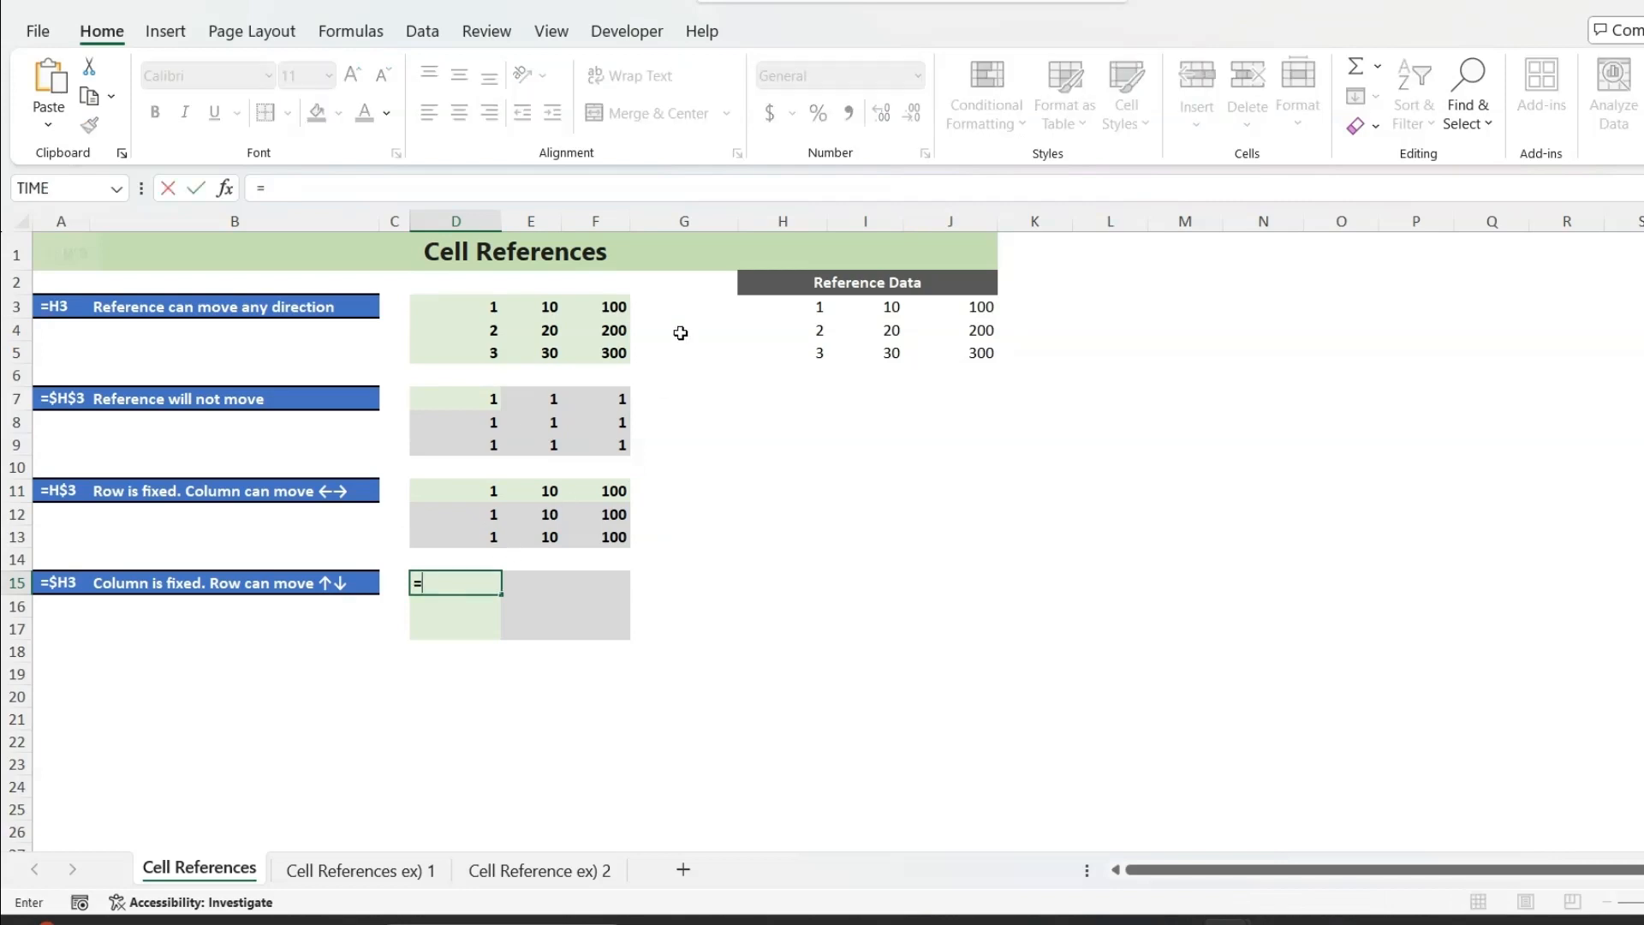
click(796, 312)
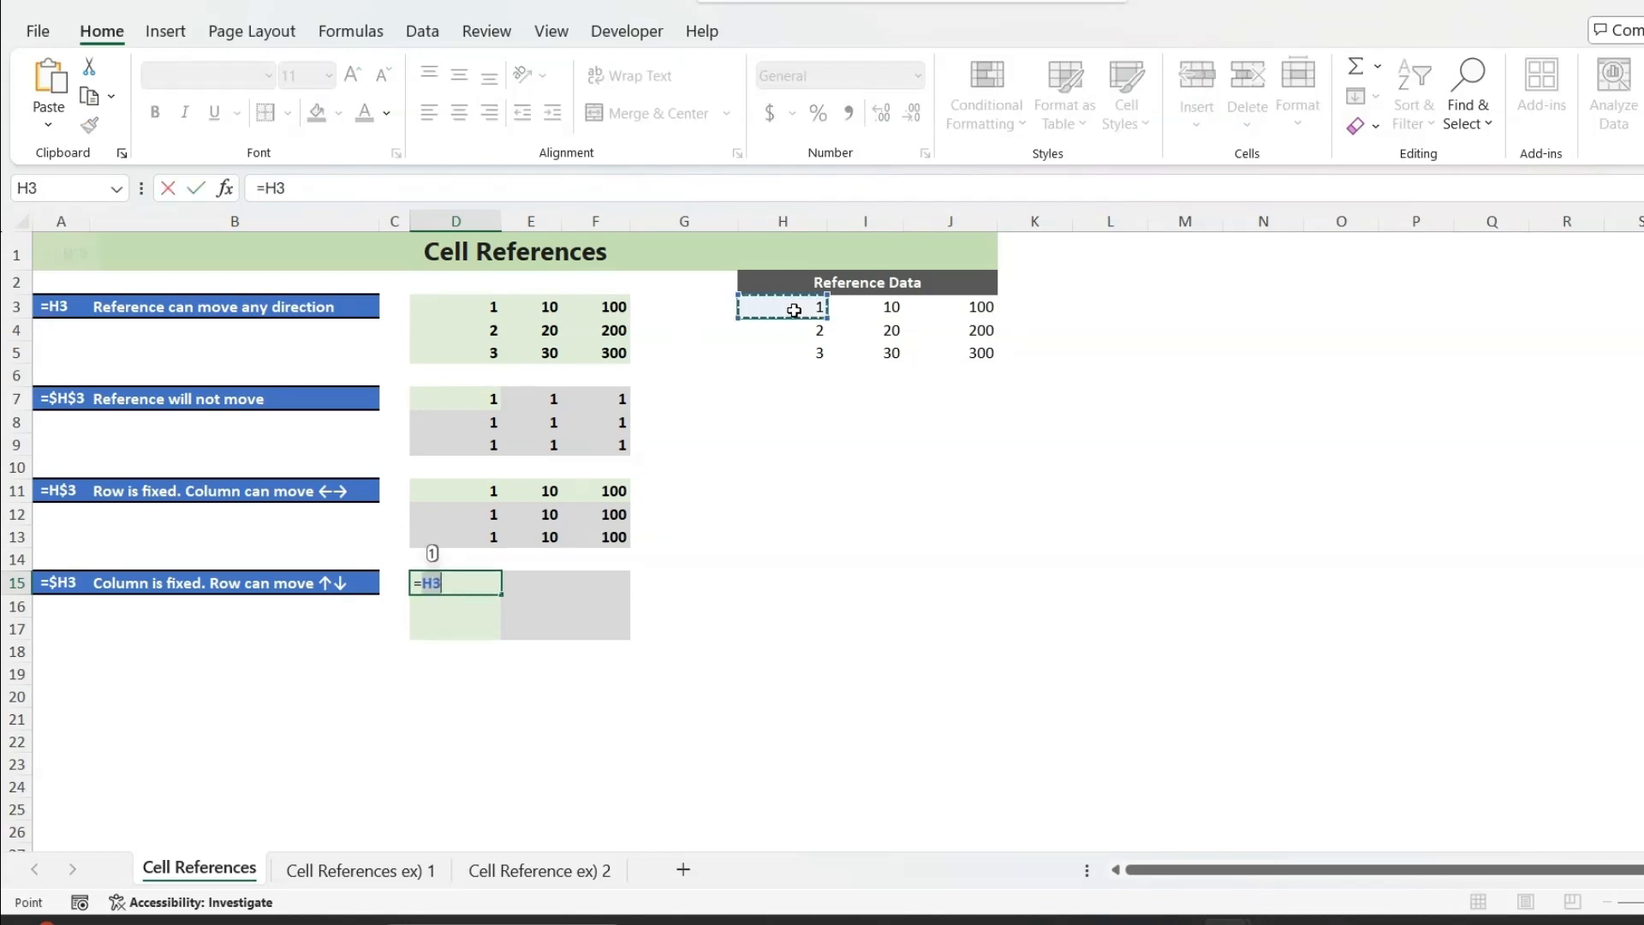
key(F4)
key(F4)
key(F4)
key(Return)
- Fill the D15 formula across to F15 and down through row 17
click(479, 582)
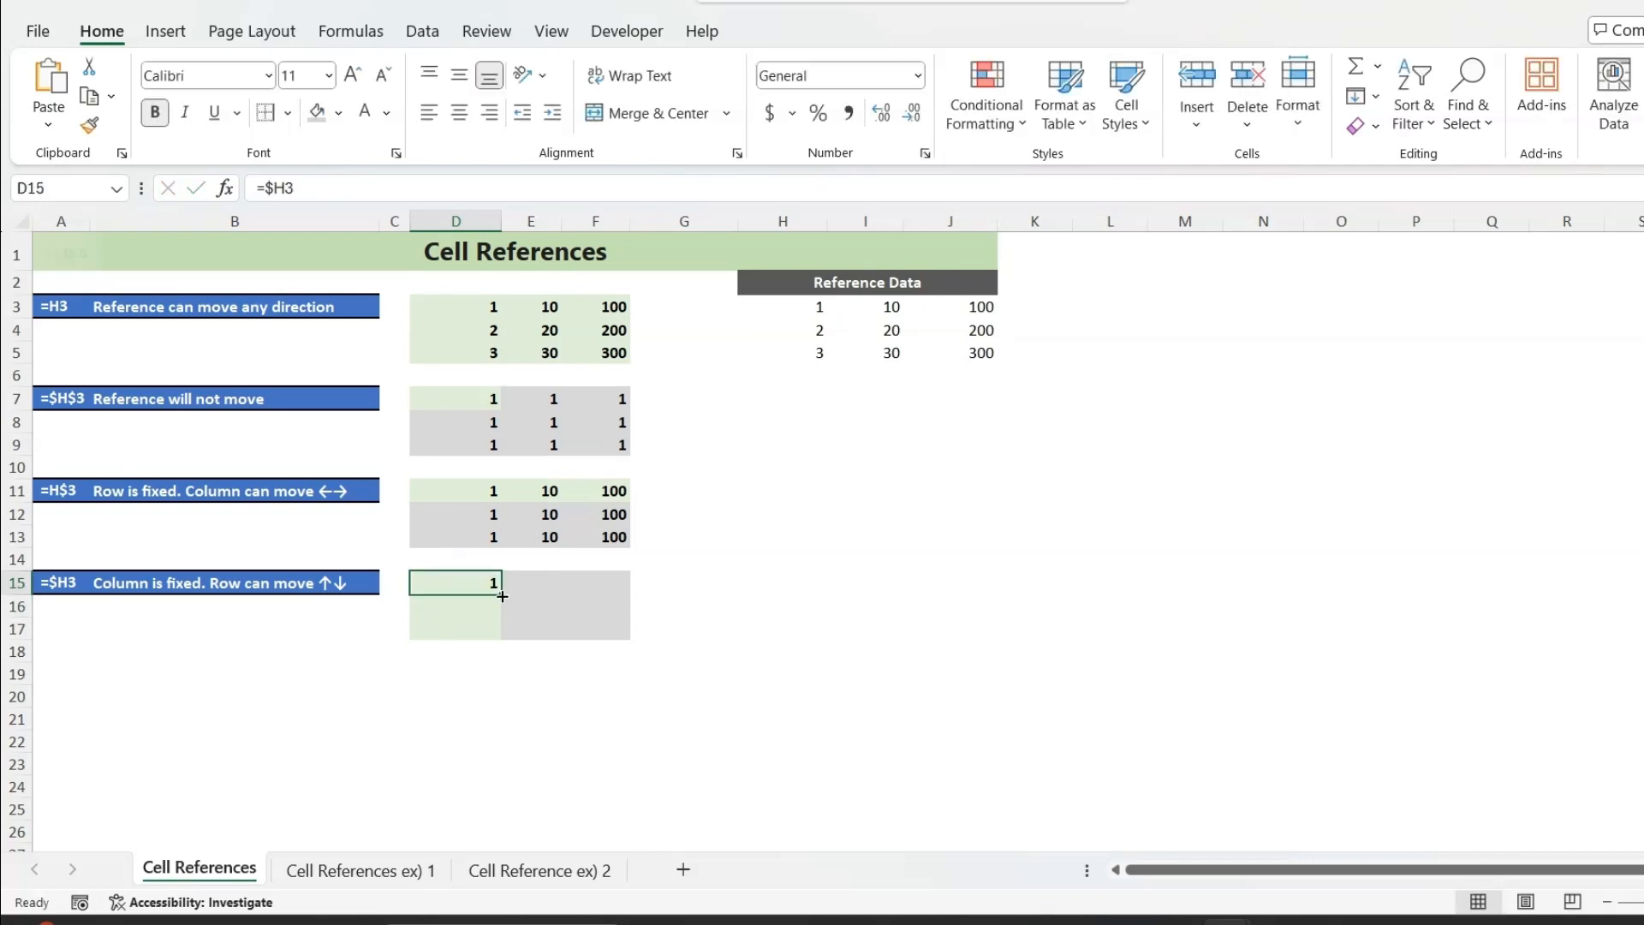
drag(502, 595, 610, 591)
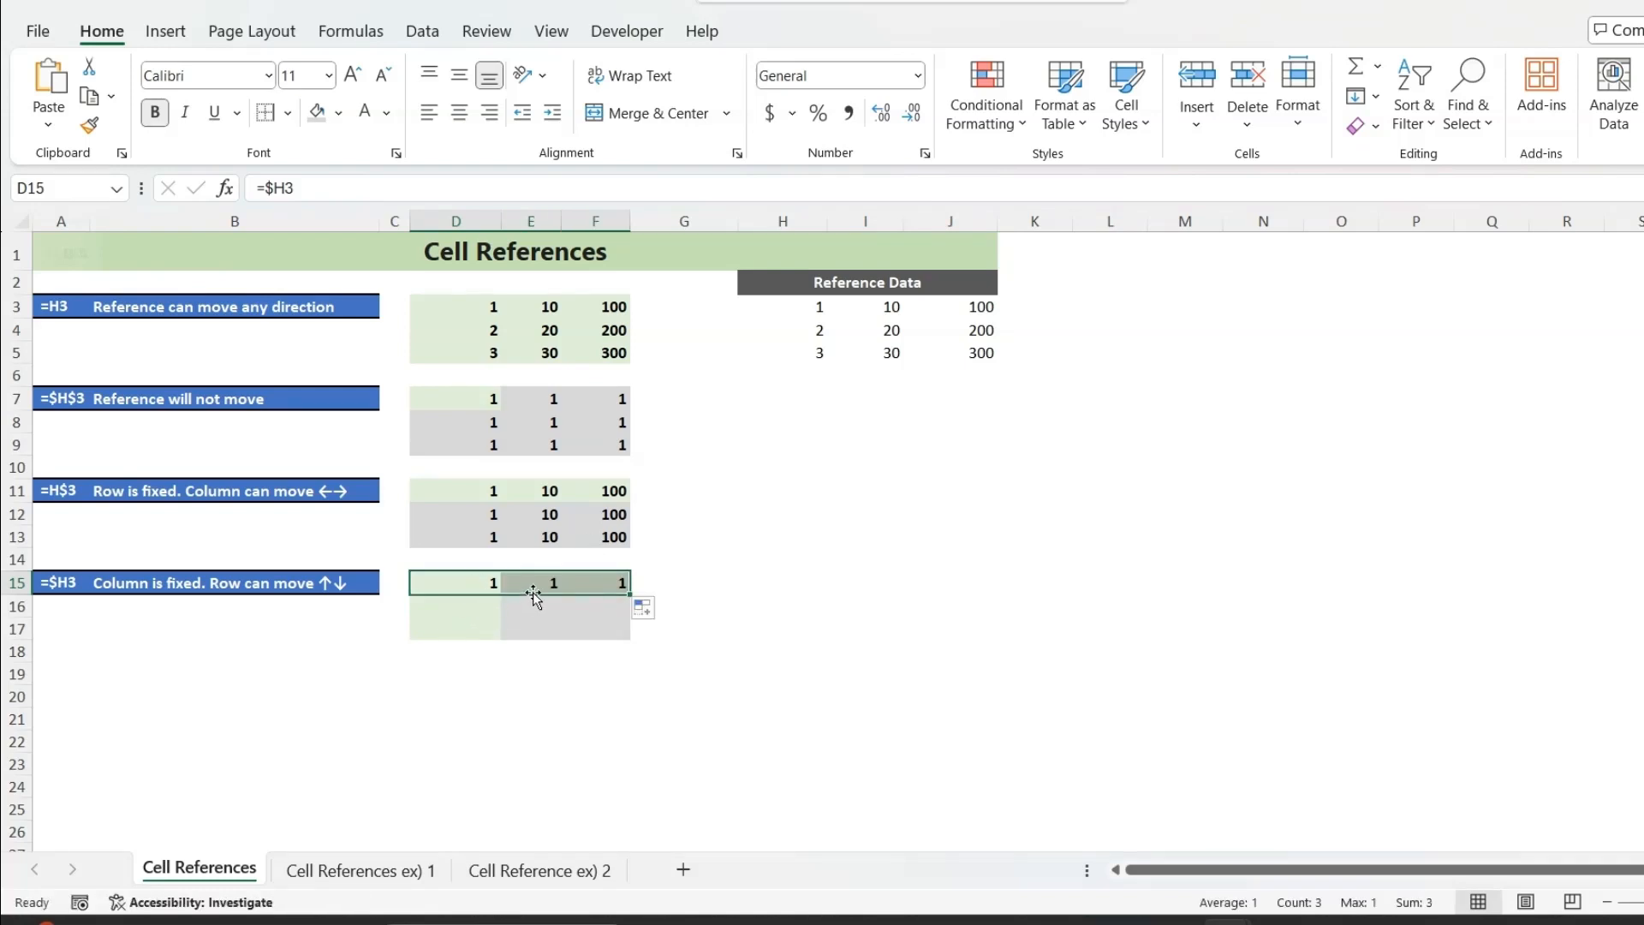
drag(631, 595, 633, 641)
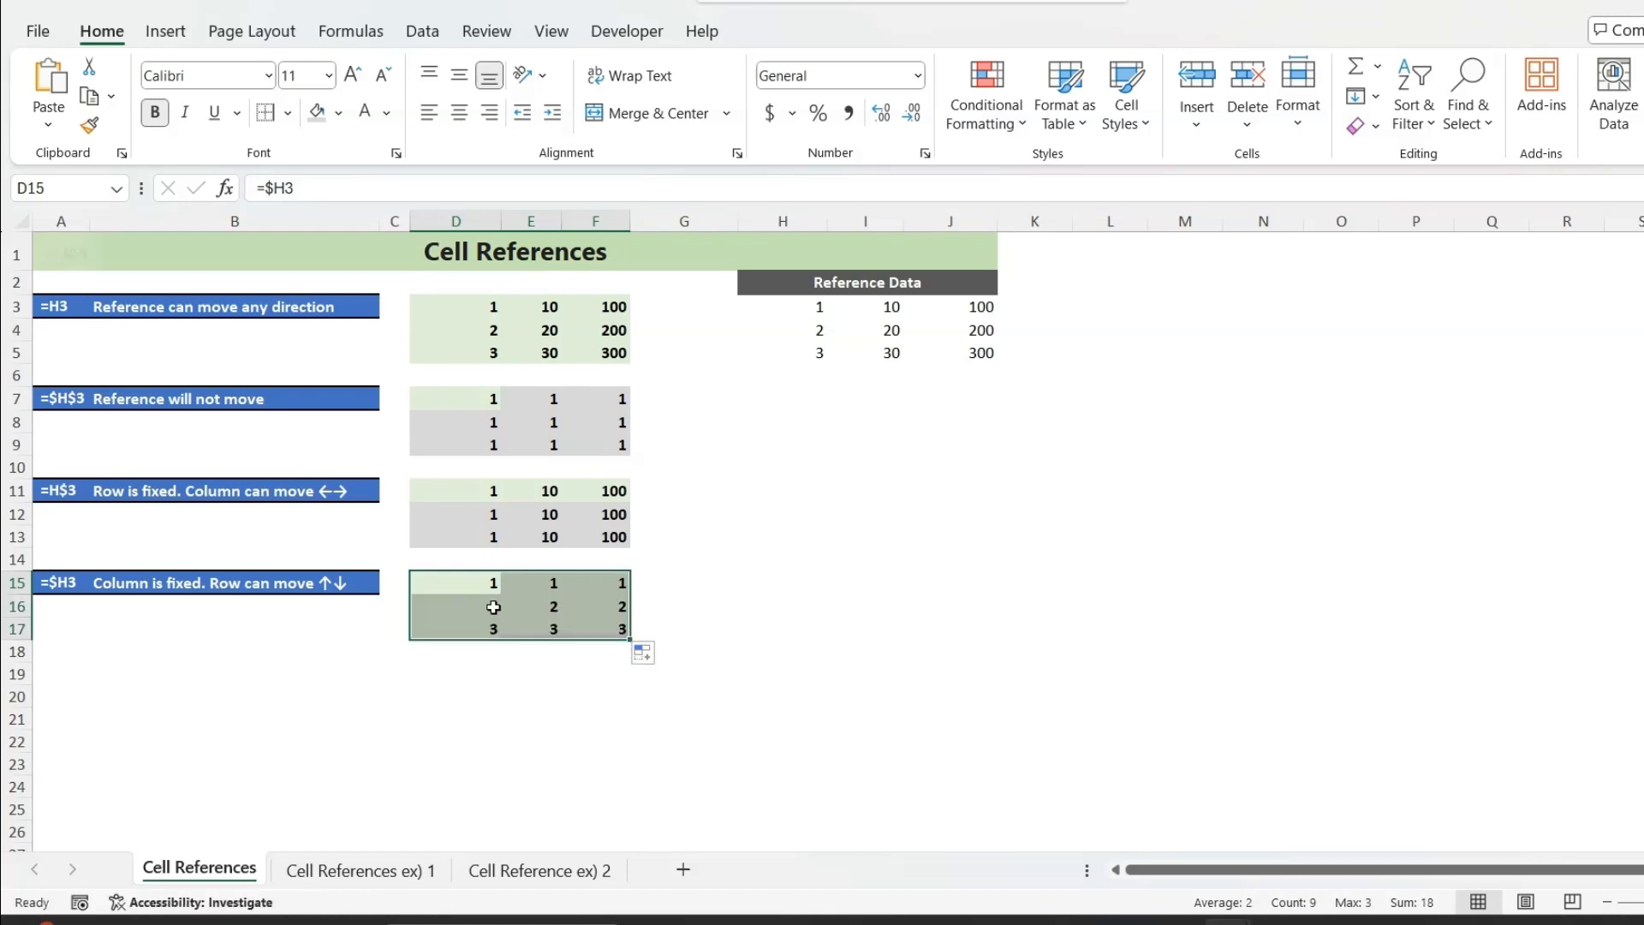
- Shade E15:F17 light gray, leaving D15:D17 green
drag(537, 581, 599, 631)
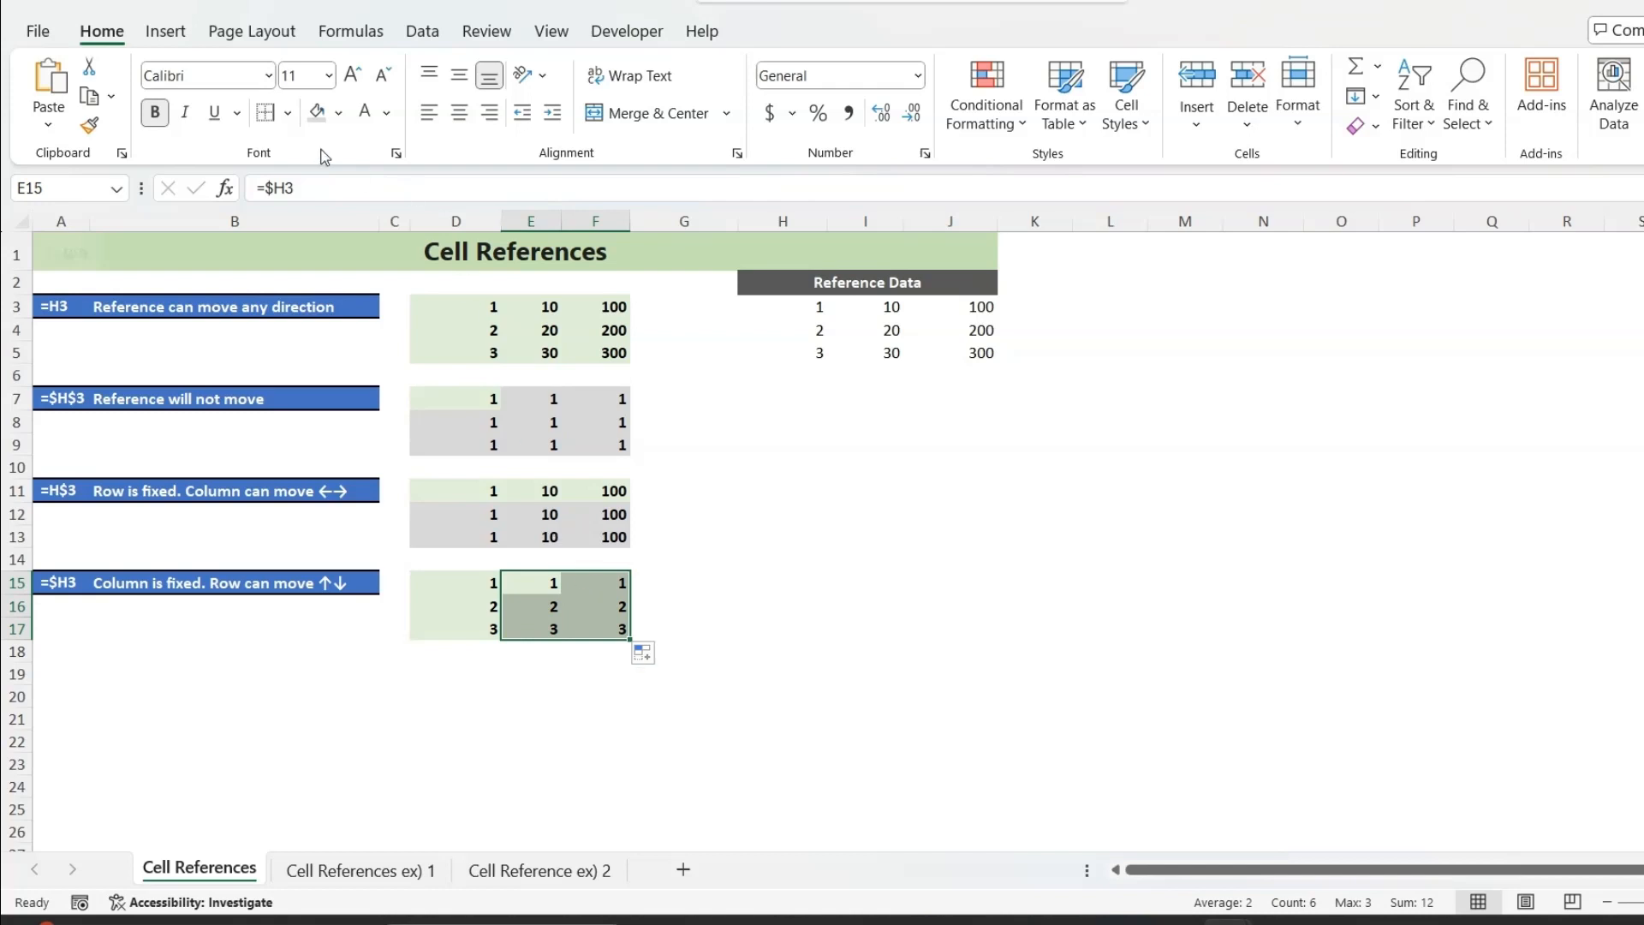
click(318, 117)
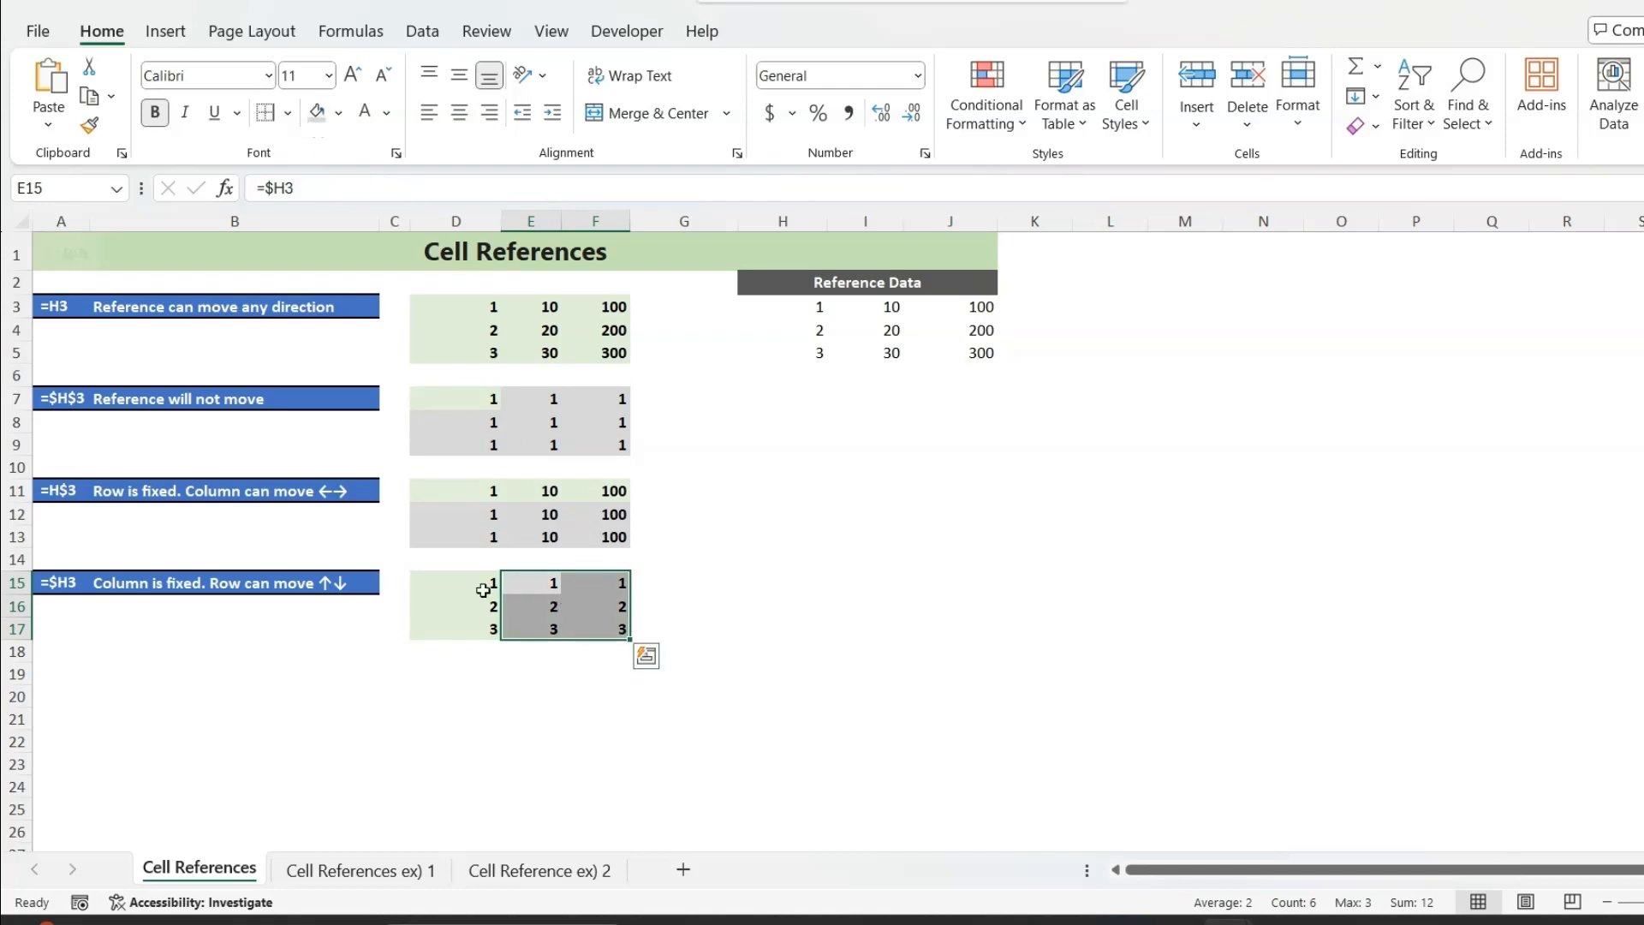
drag(481, 578, 471, 630)
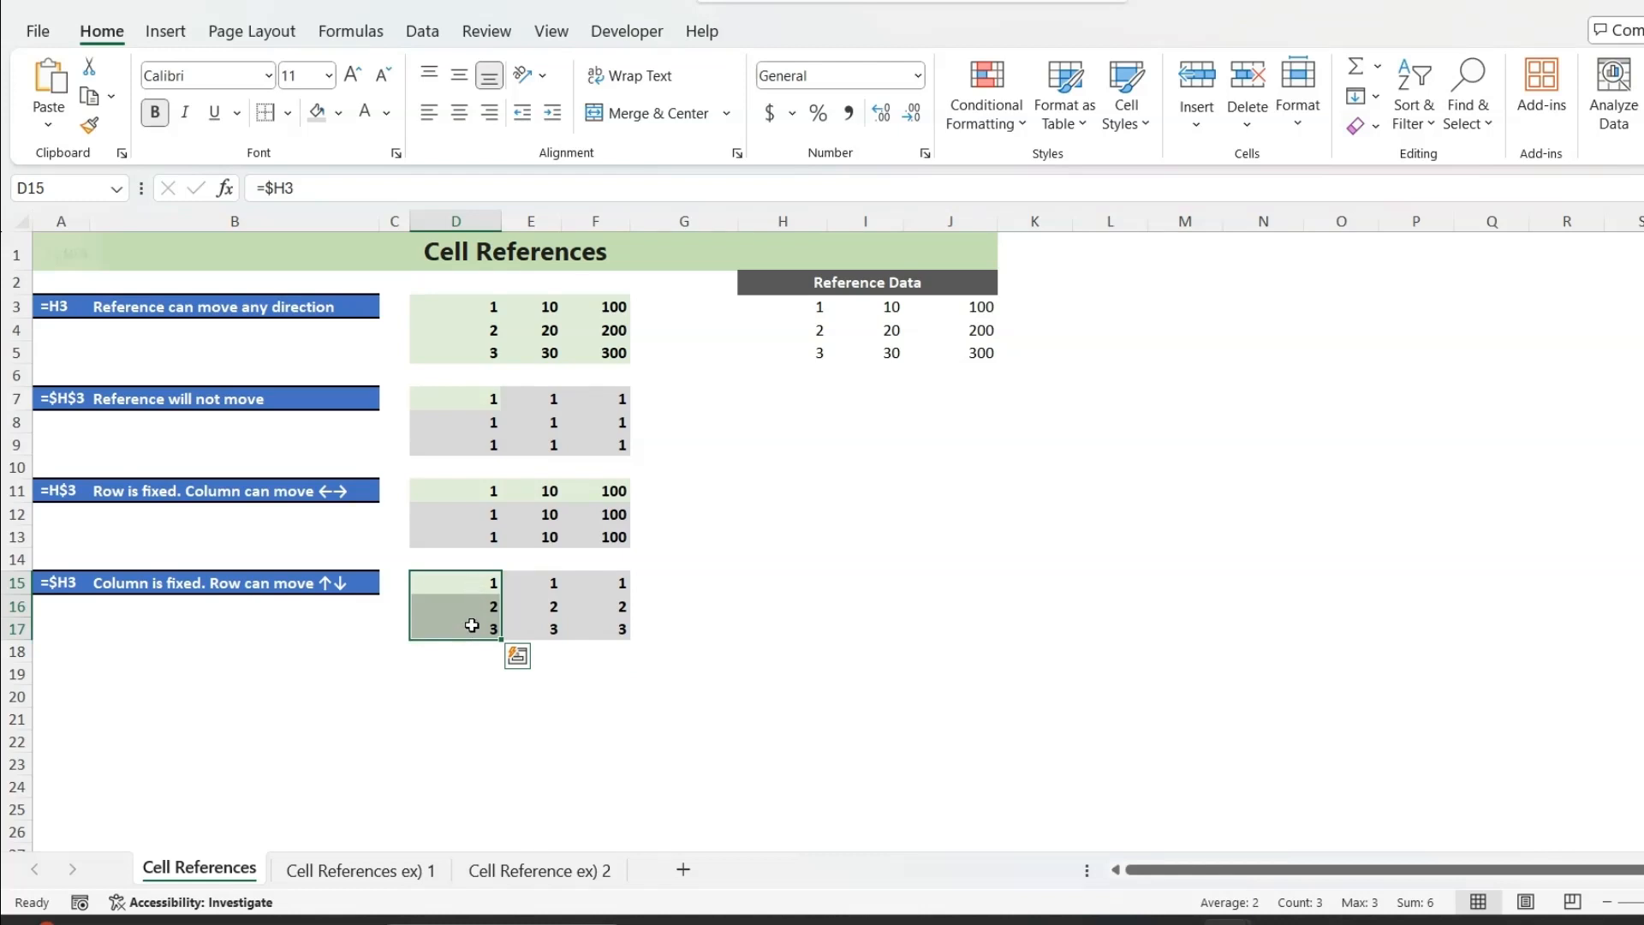
click(730, 495)
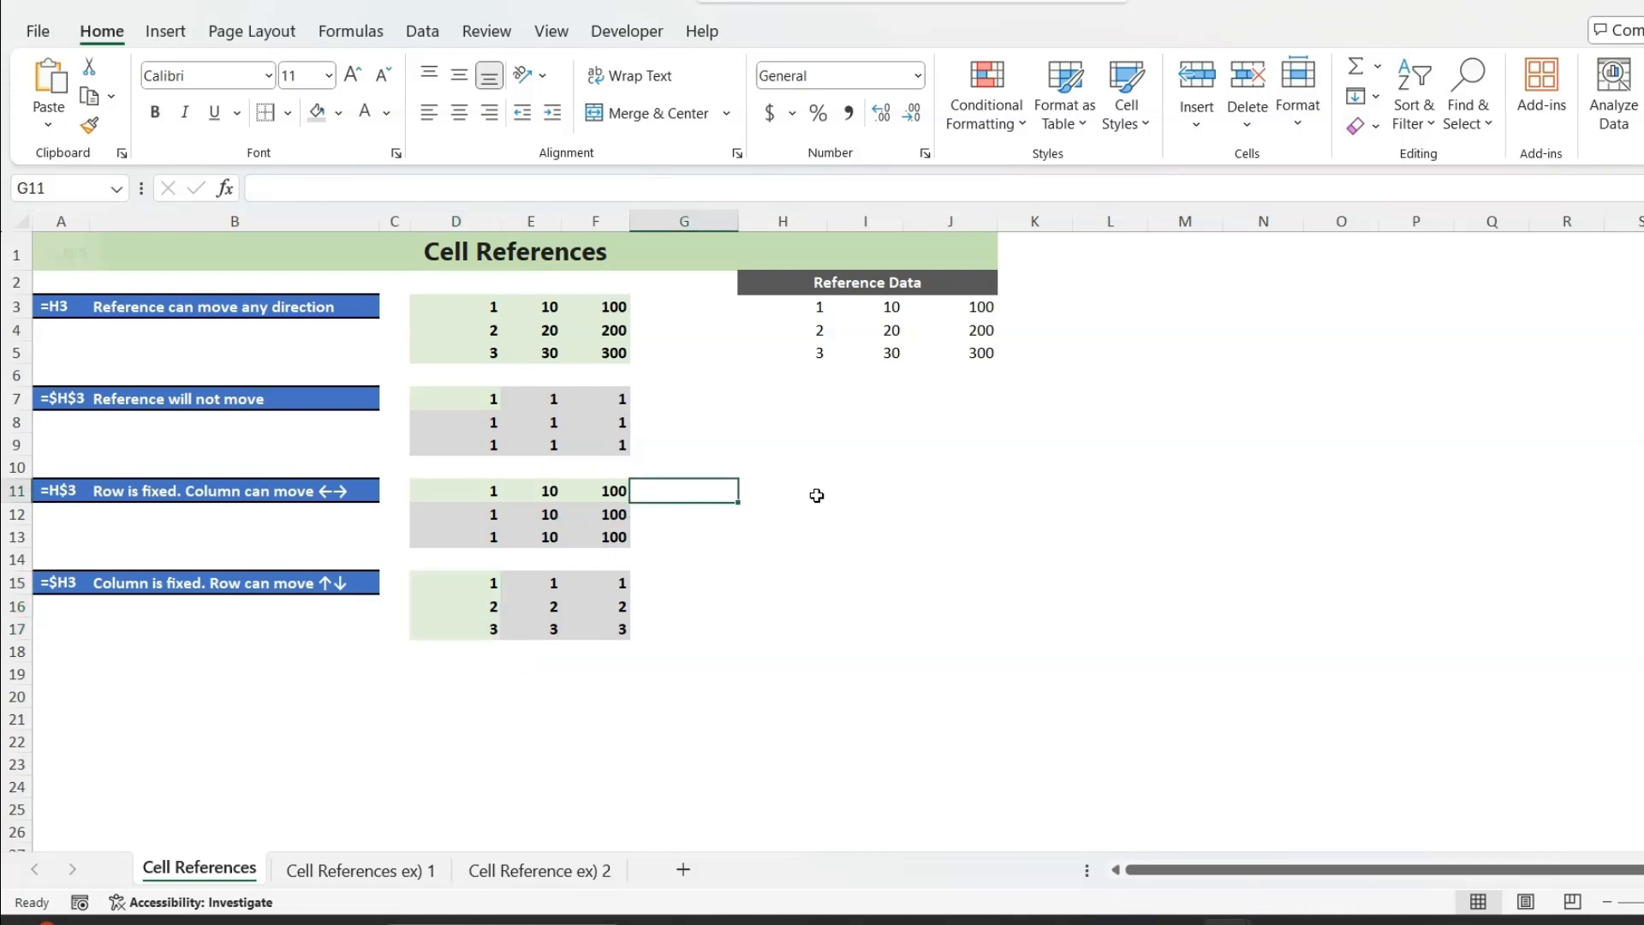
- On the Cell References ex) 1 sheet, enter =B13/B5 in H5 to calculate 2020 Q1 revenue per customer
click(364, 870)
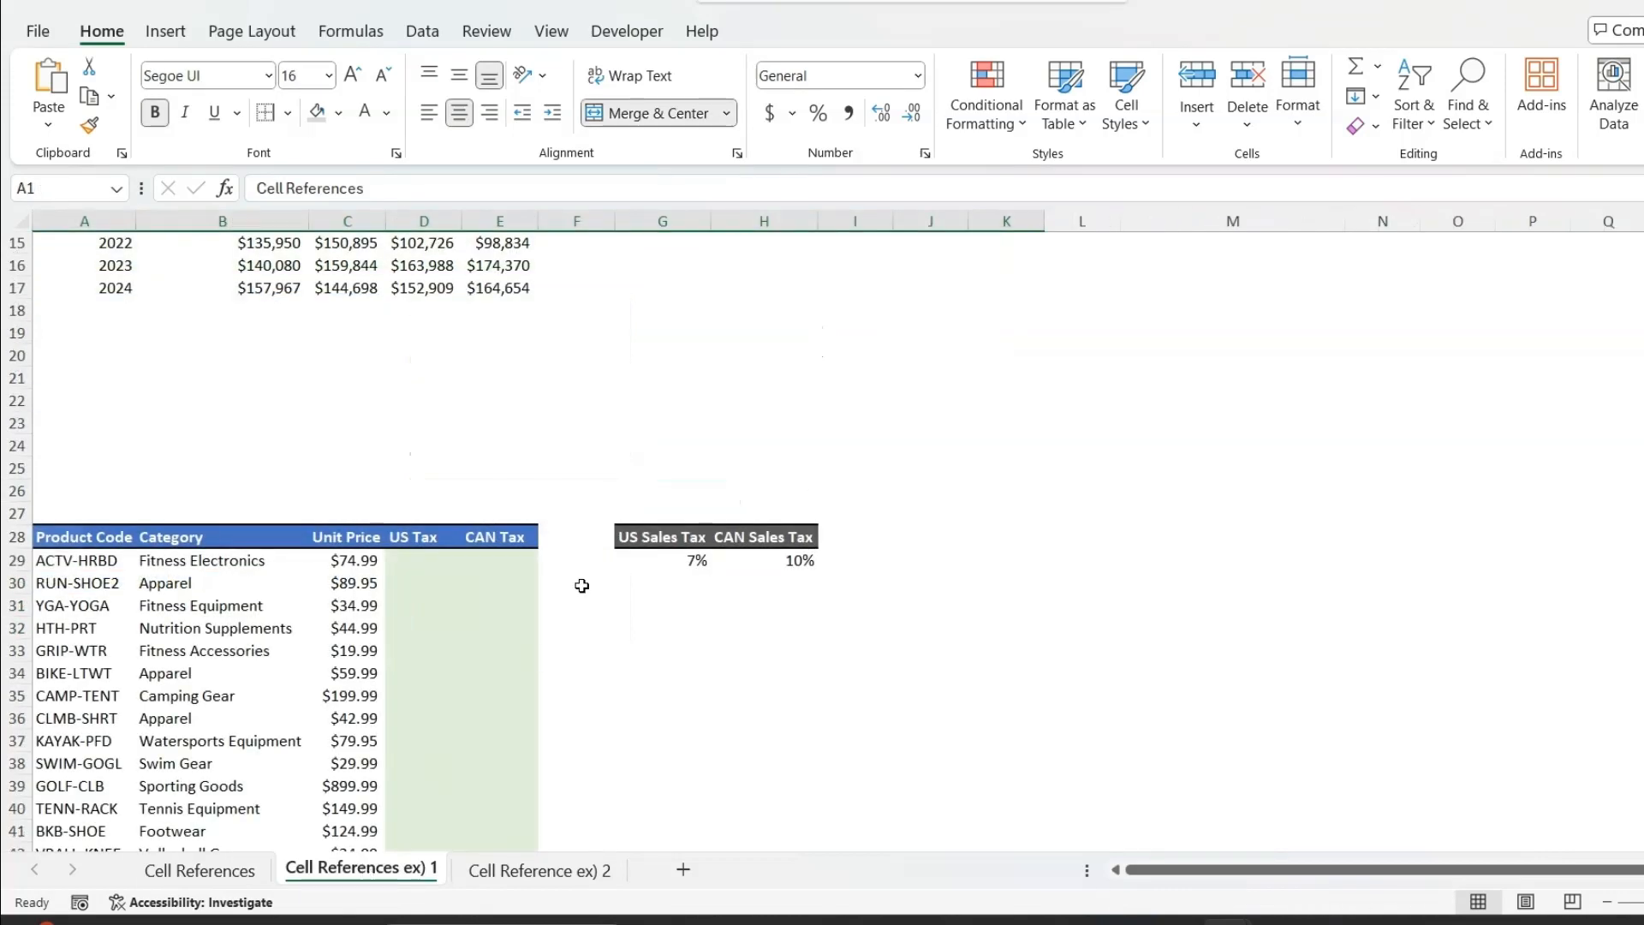
scroll(582, 586, up, 5)
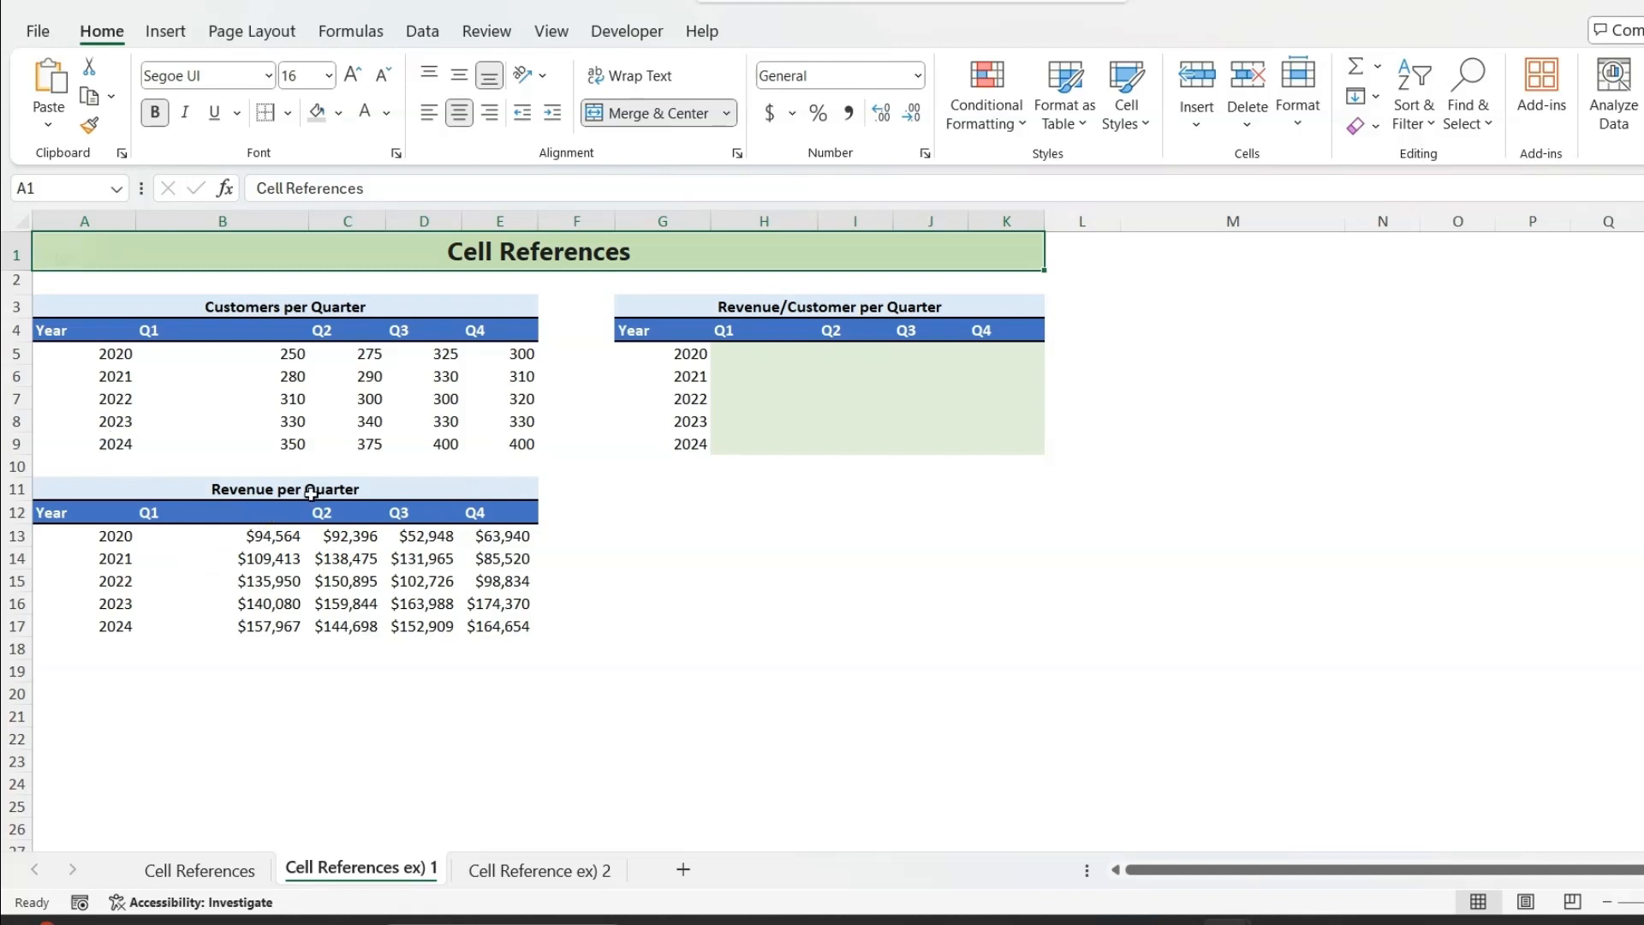
click(747, 356)
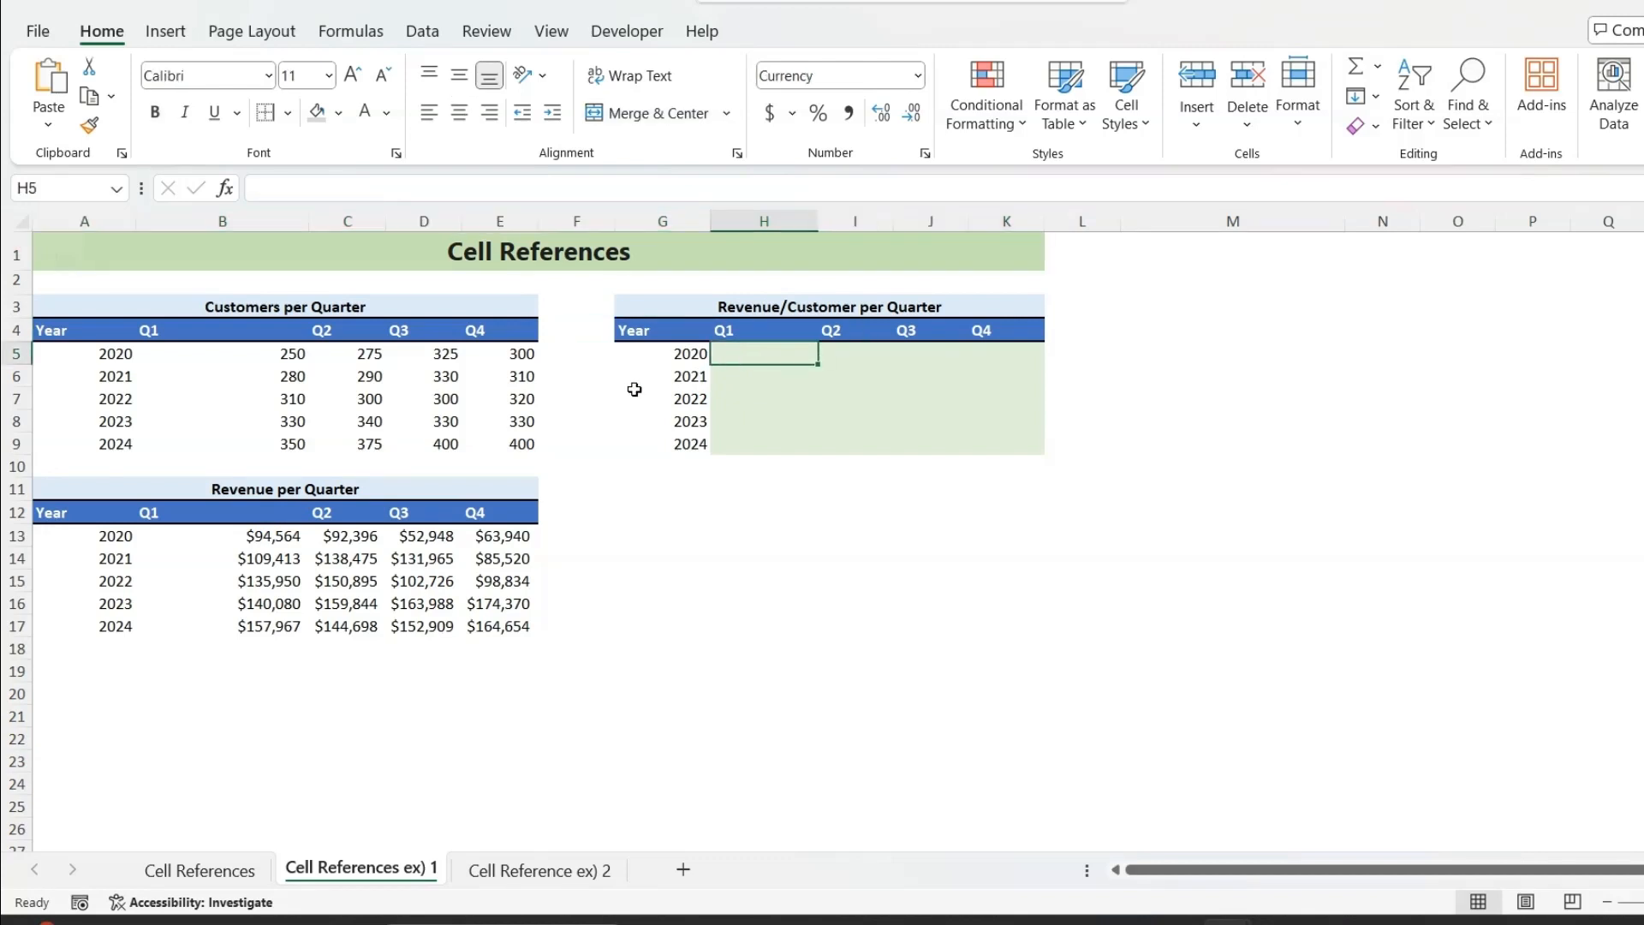
text(=)
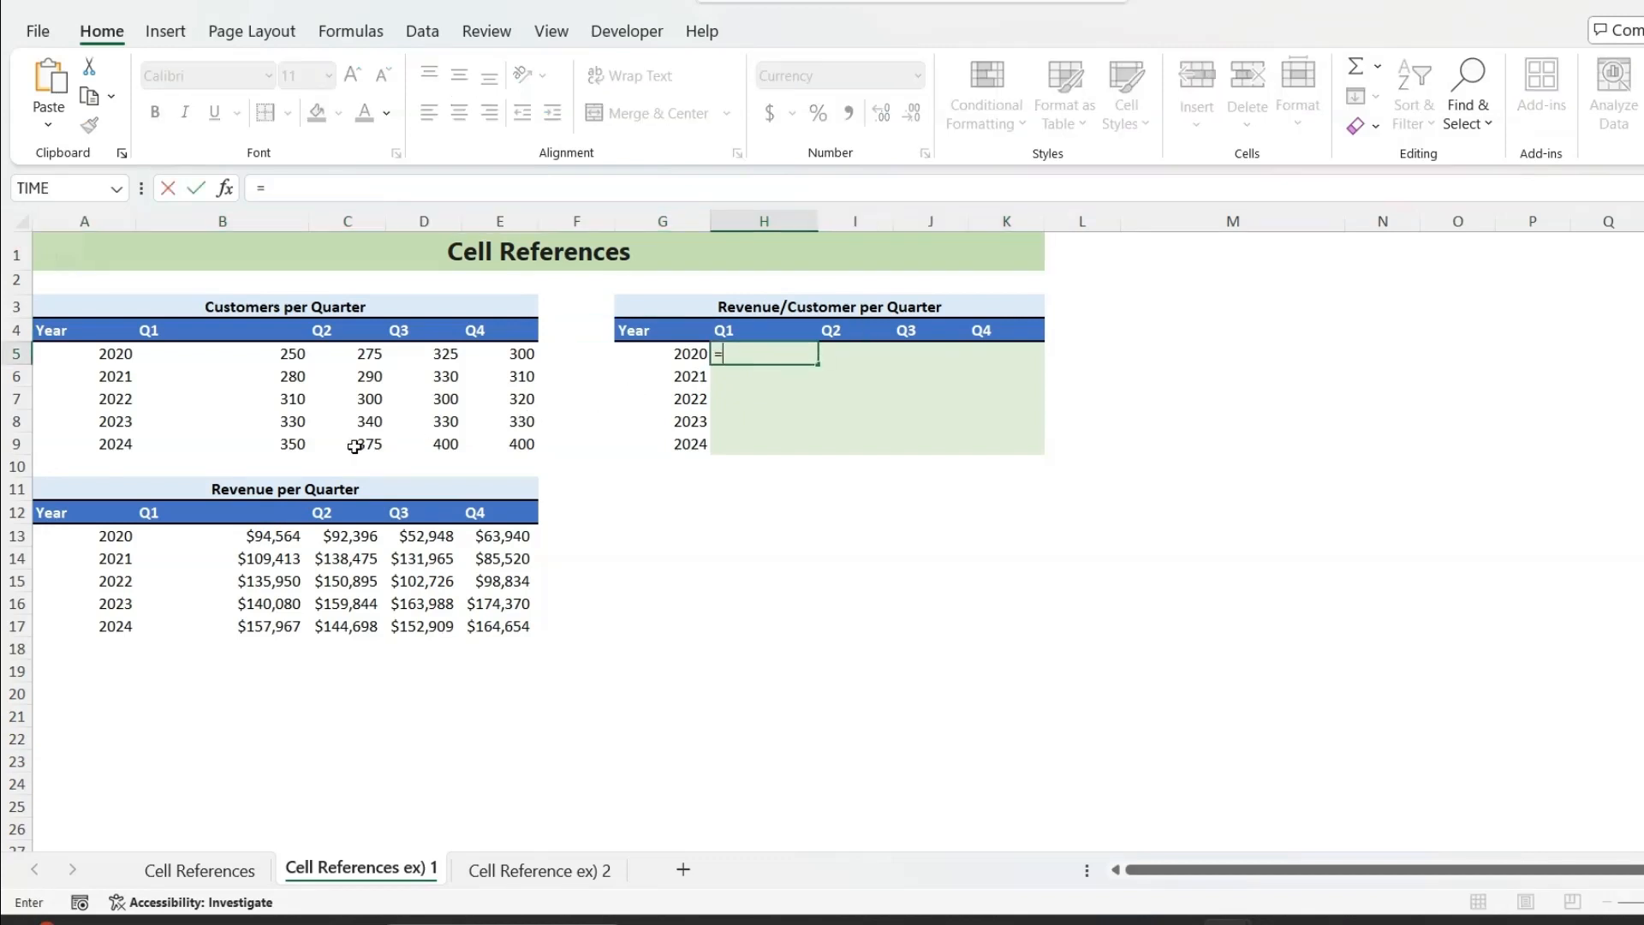
click(269, 538)
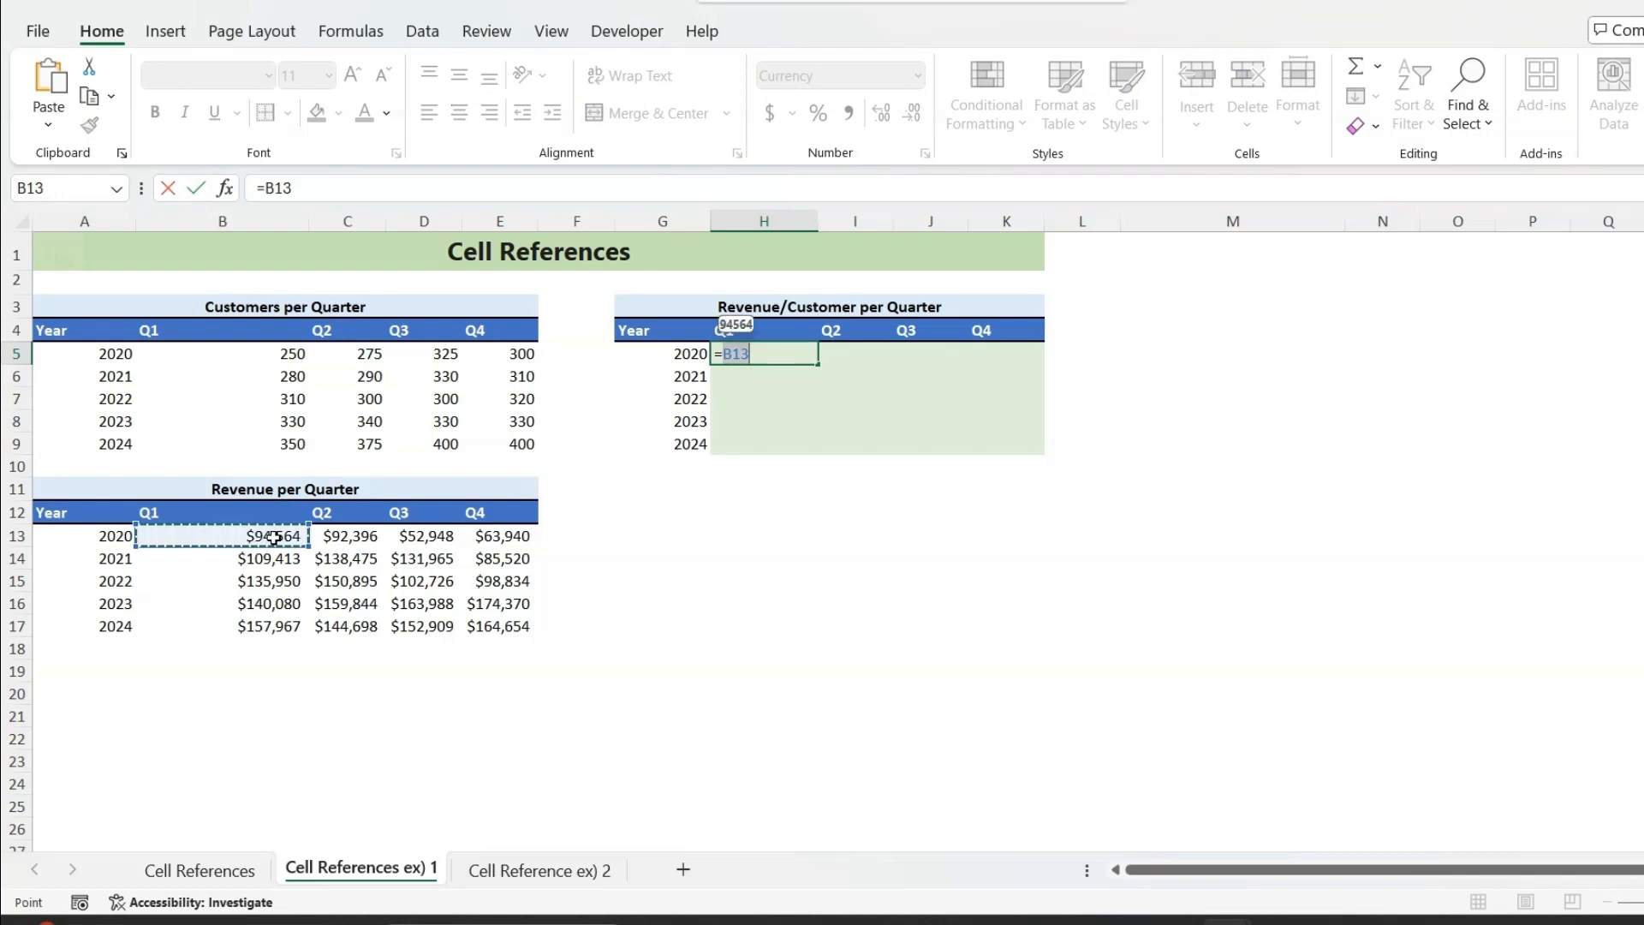
text(/)
click(253, 363)
key(Return)
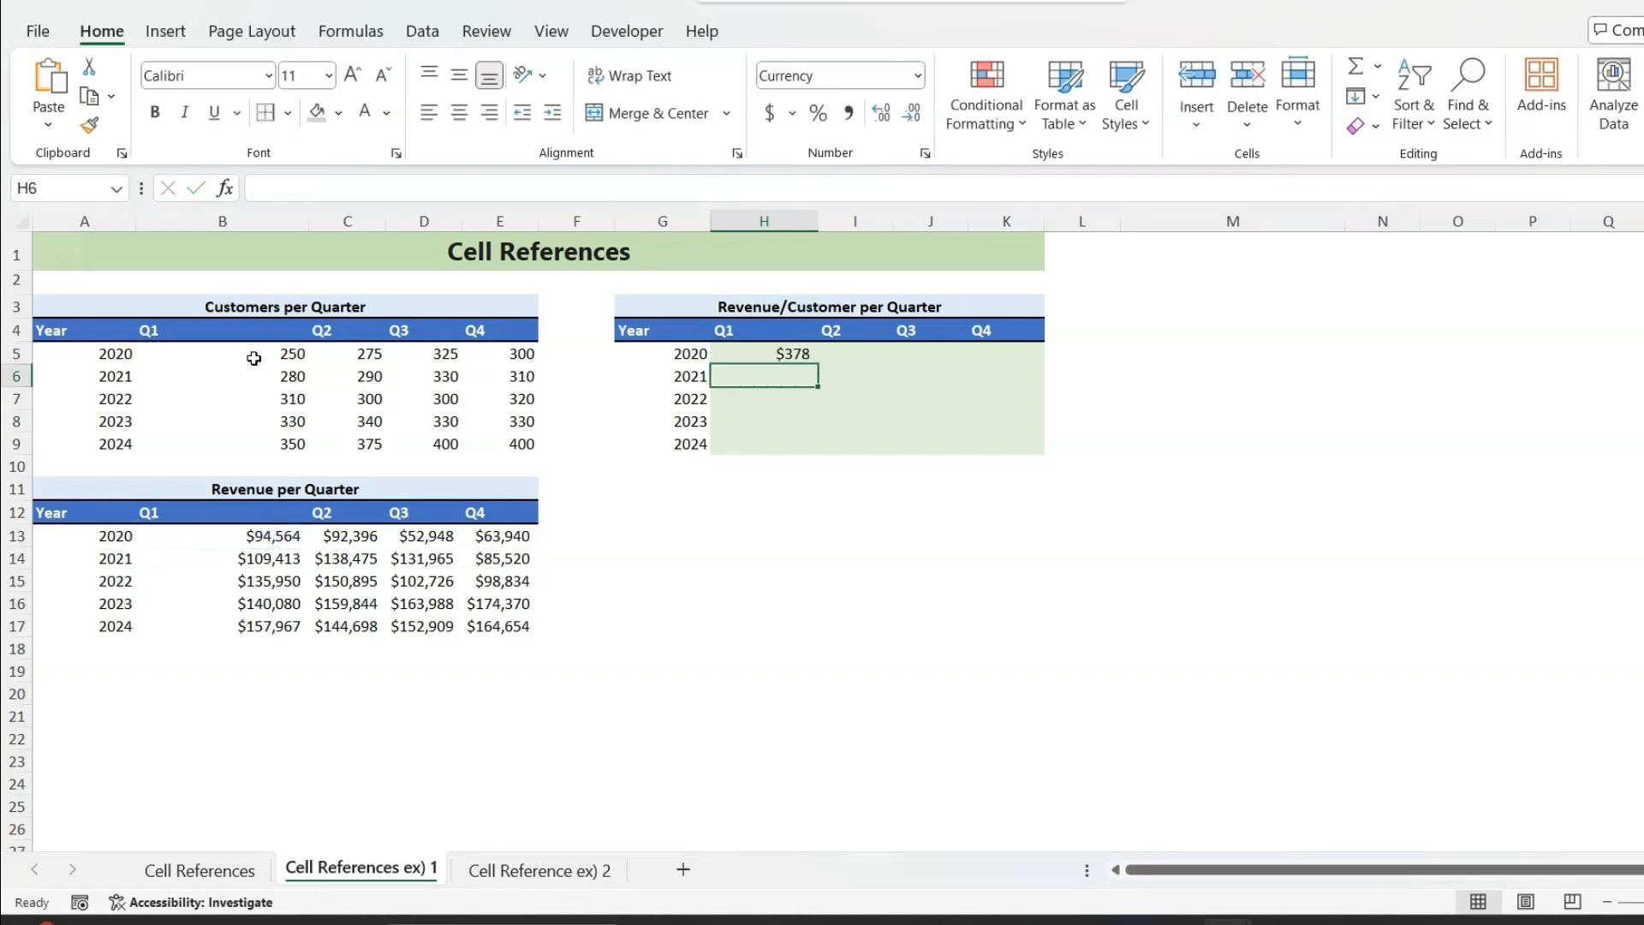
- Fill the H5 formula across and down through K9, and inspect the cells that K9 references
click(799, 352)
drag(821, 365, 1052, 452)
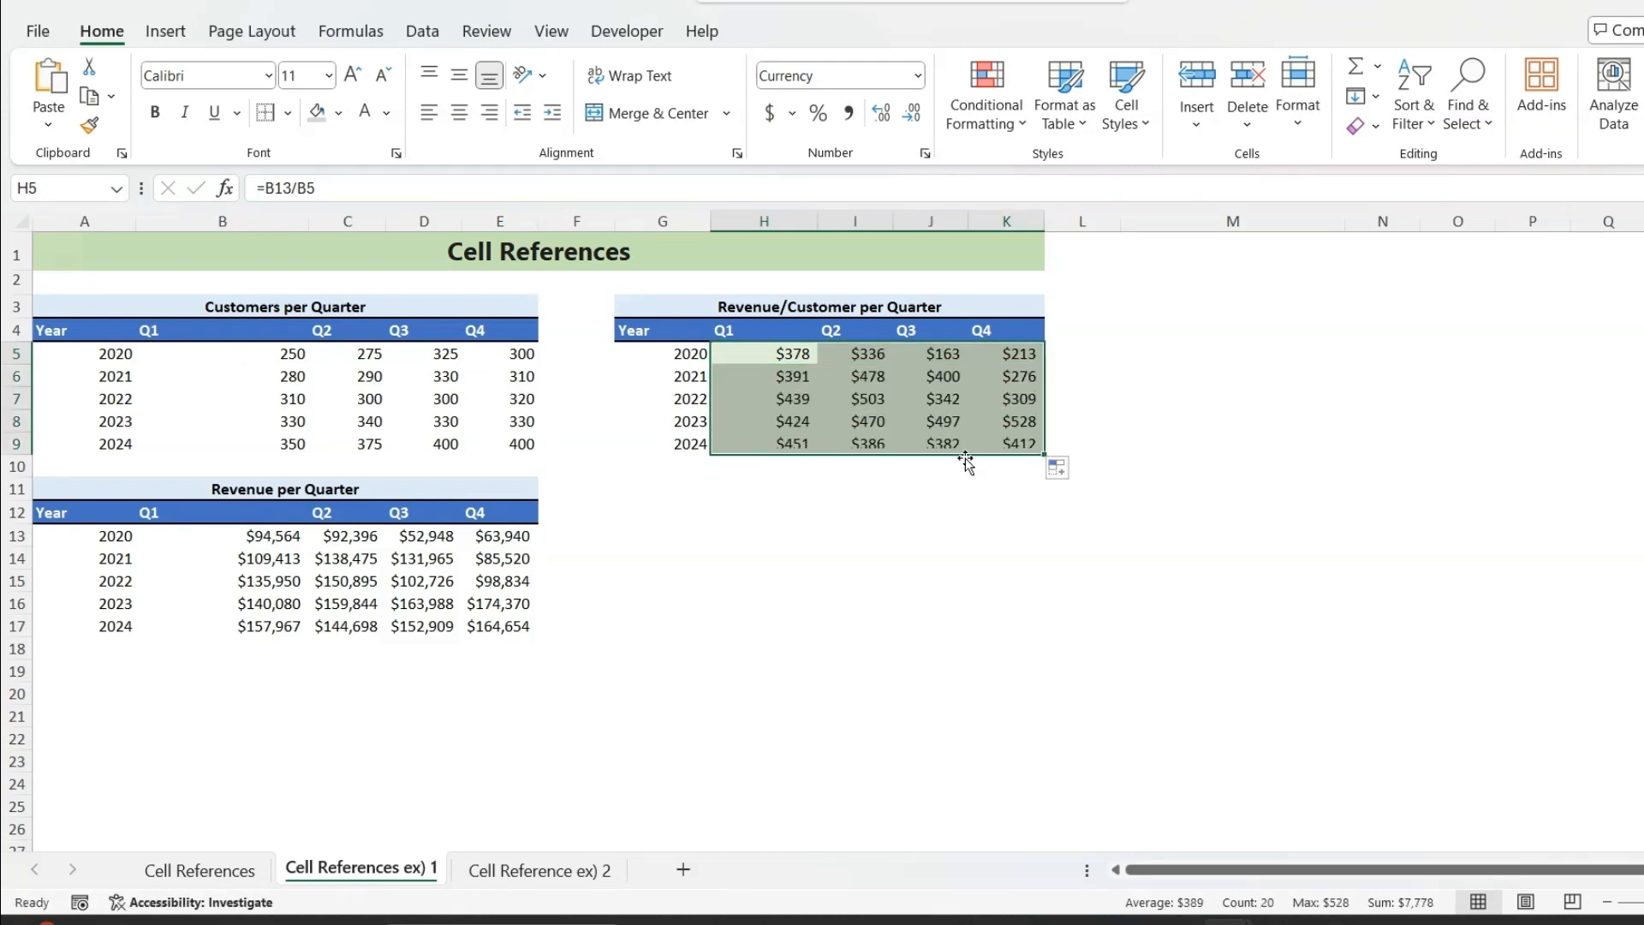
click(1033, 446)
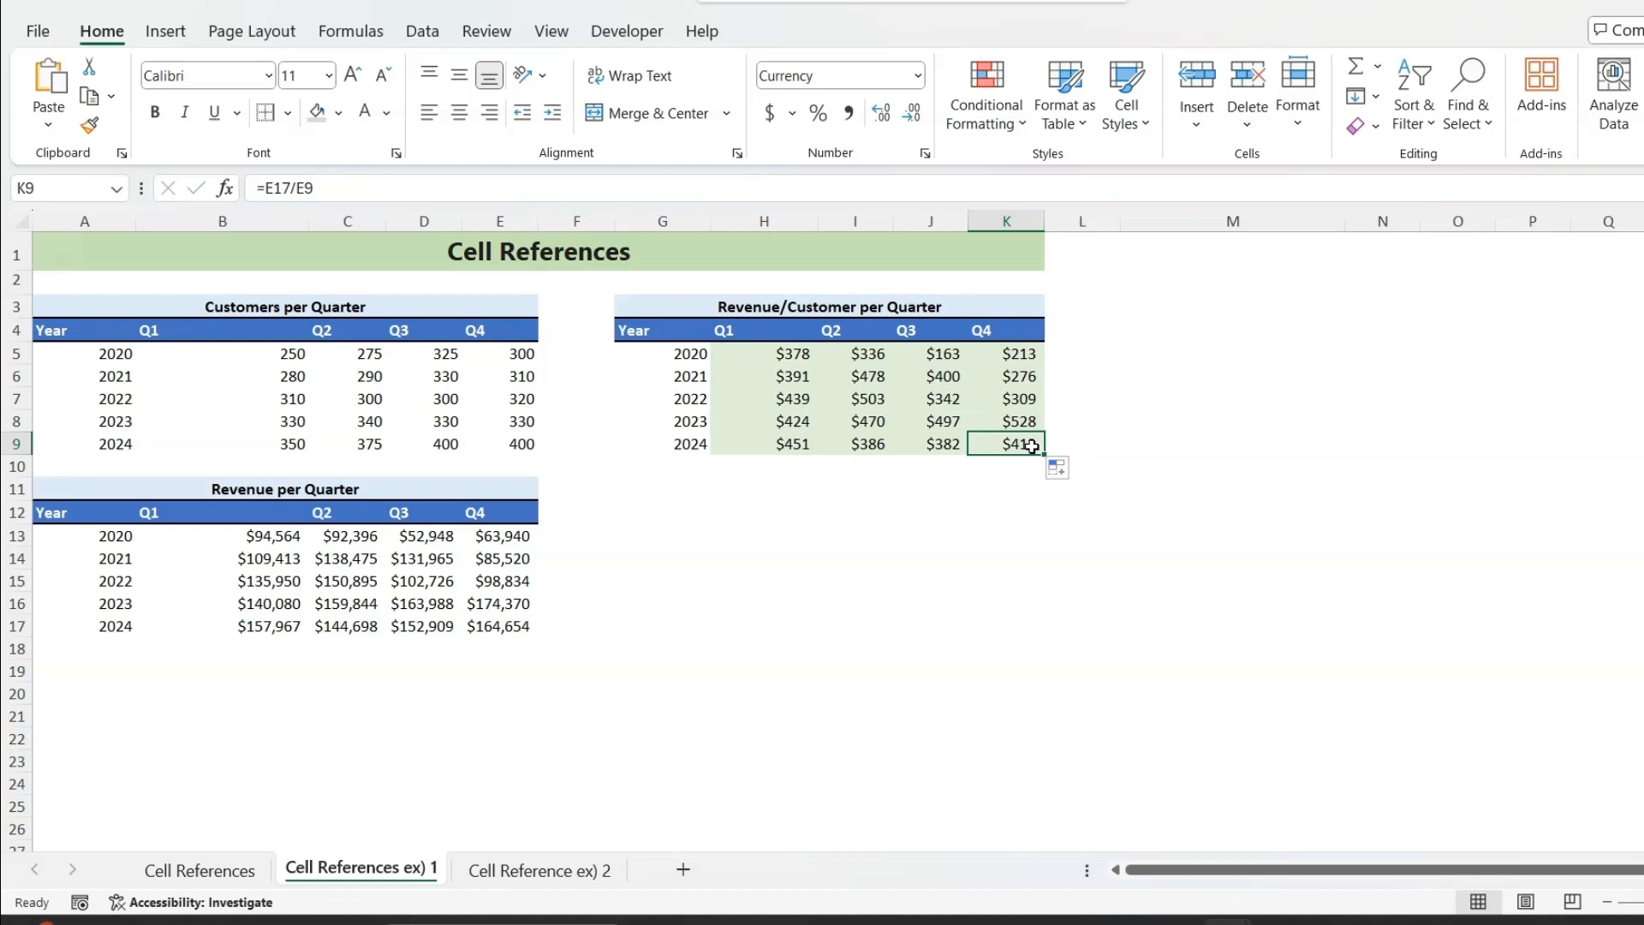
double_click(1033, 445)
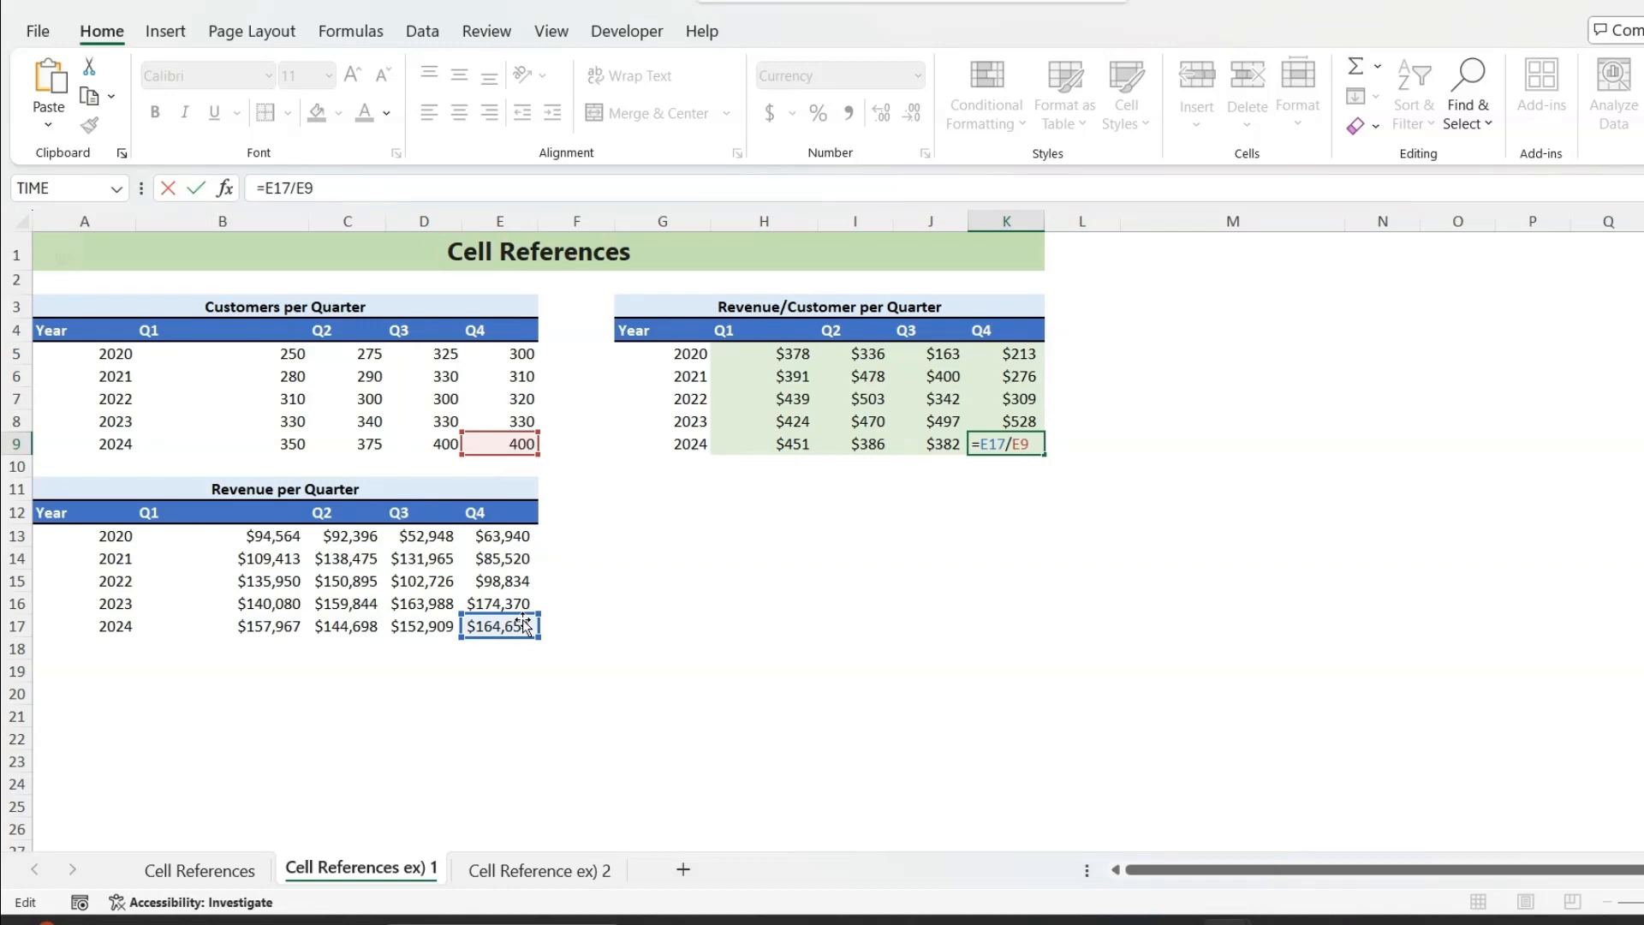
key(ctrl+Return)
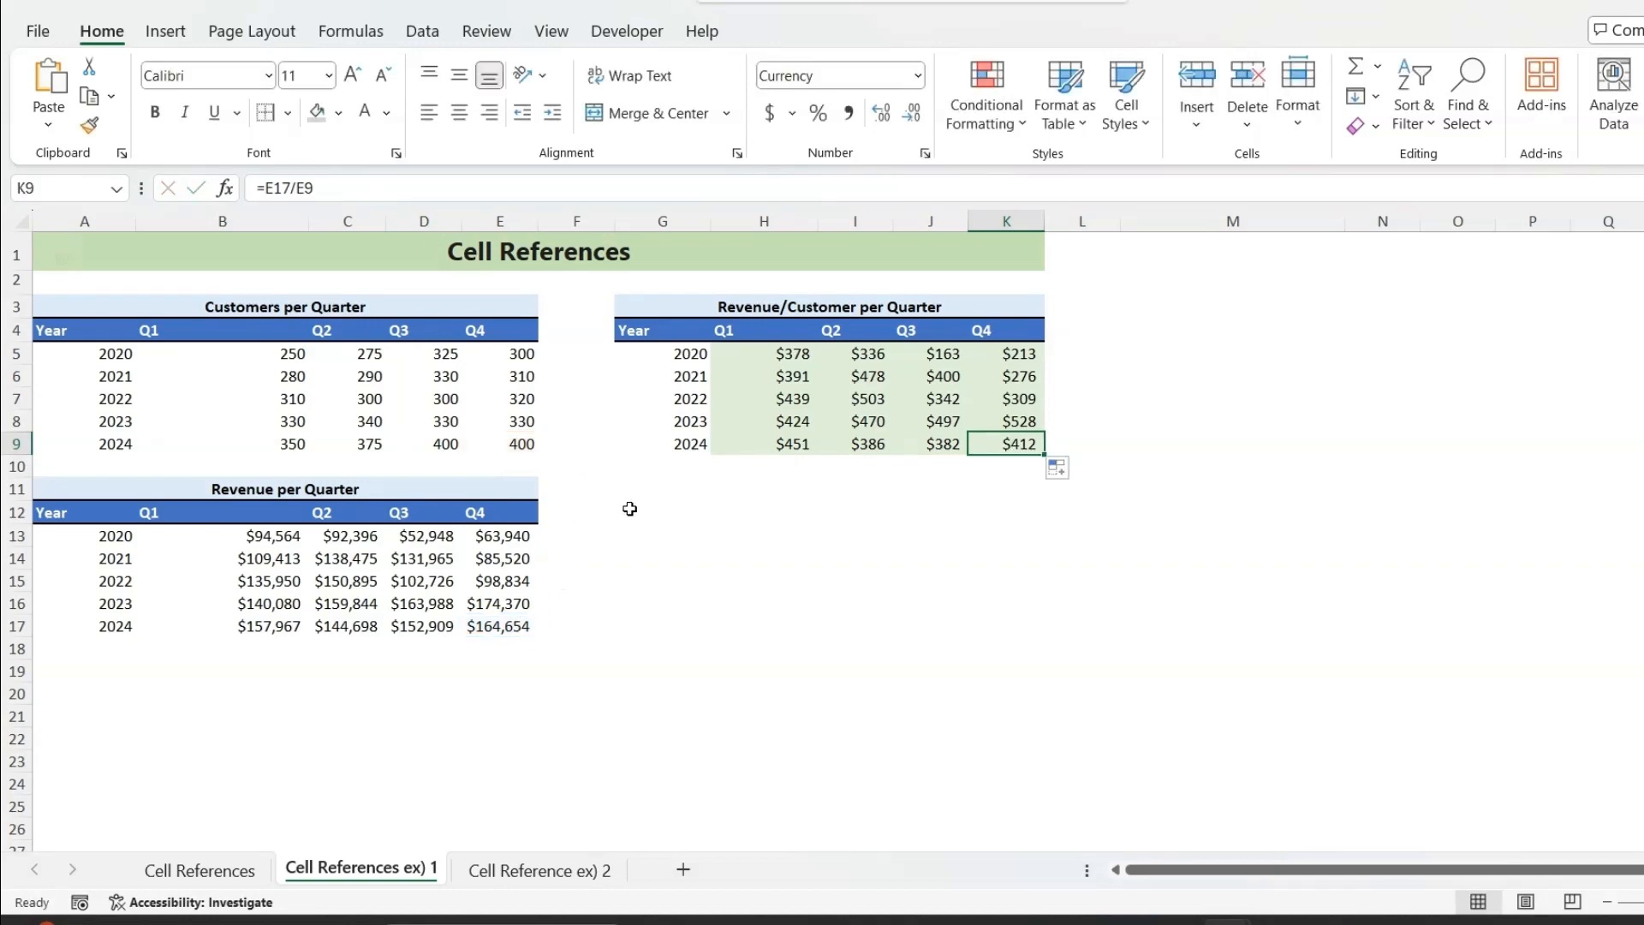
- Enter =C29*$G$29 in D29 to calculate the first product's US tax with an absolute tax rate reference
scroll(629, 509, down, 8)
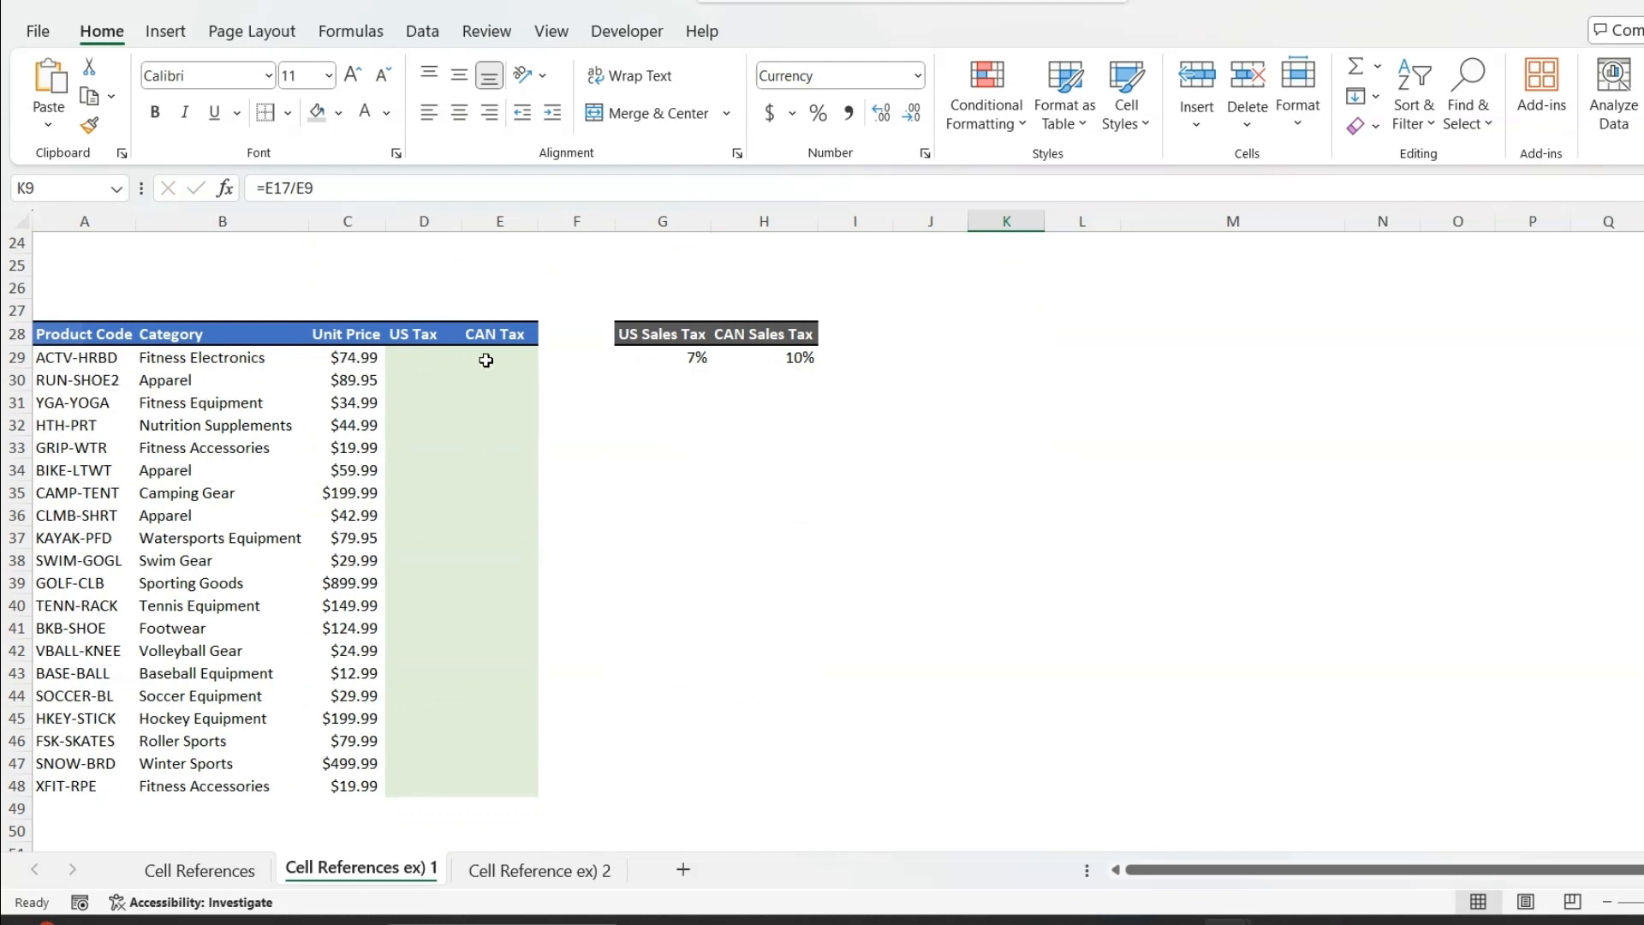
click(414, 359)
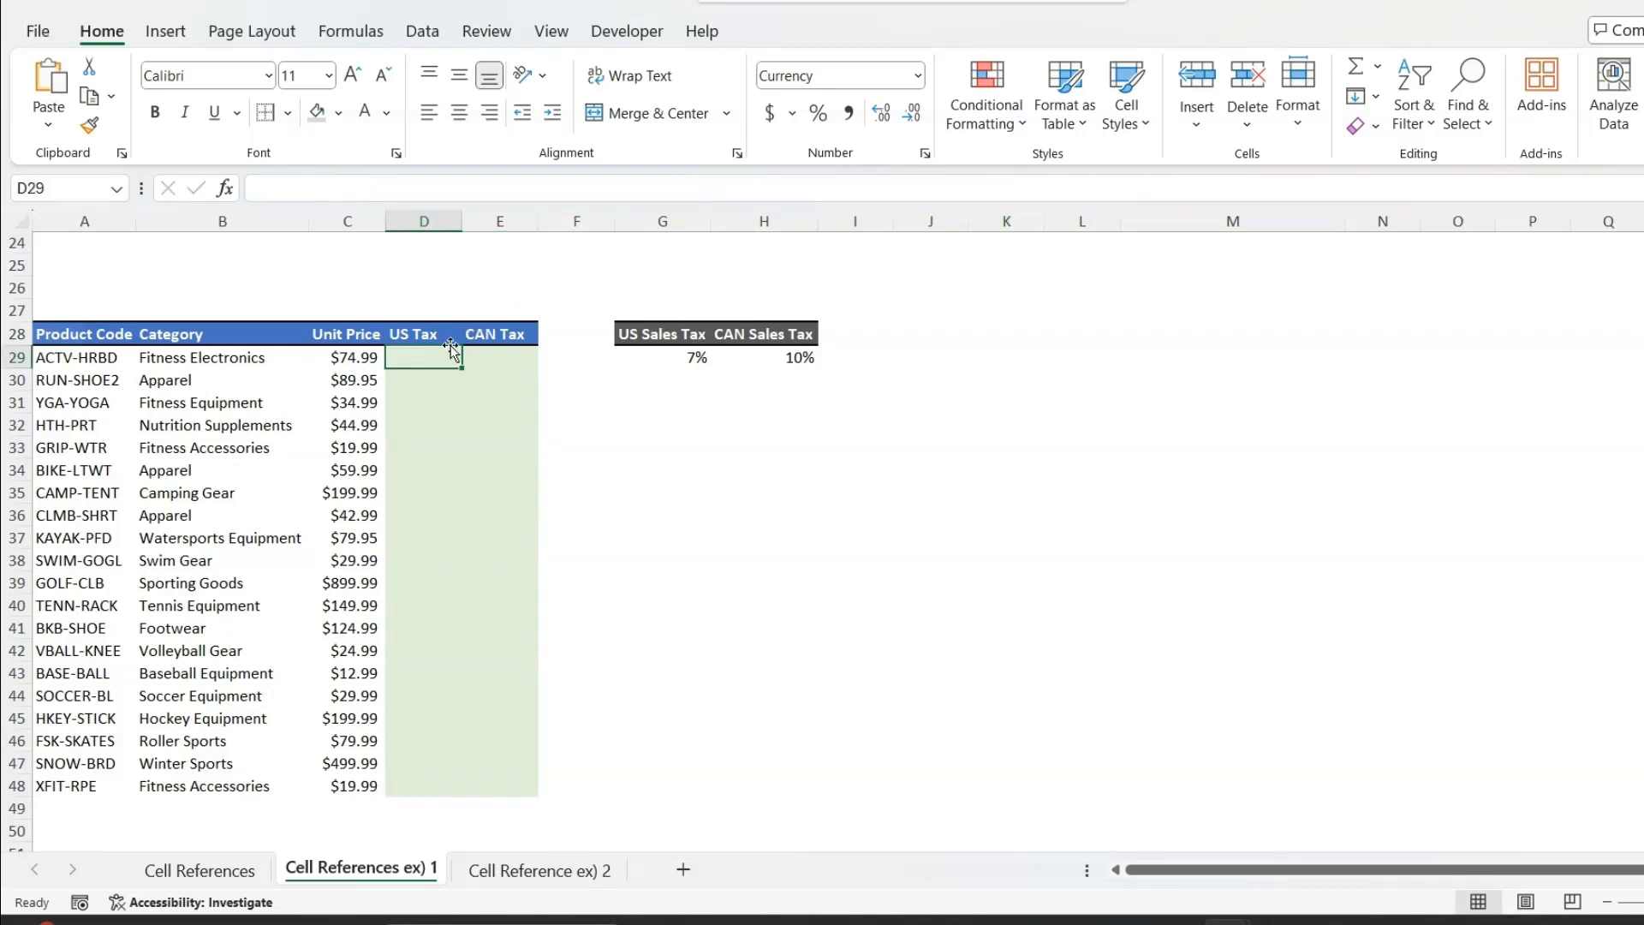
text(=)
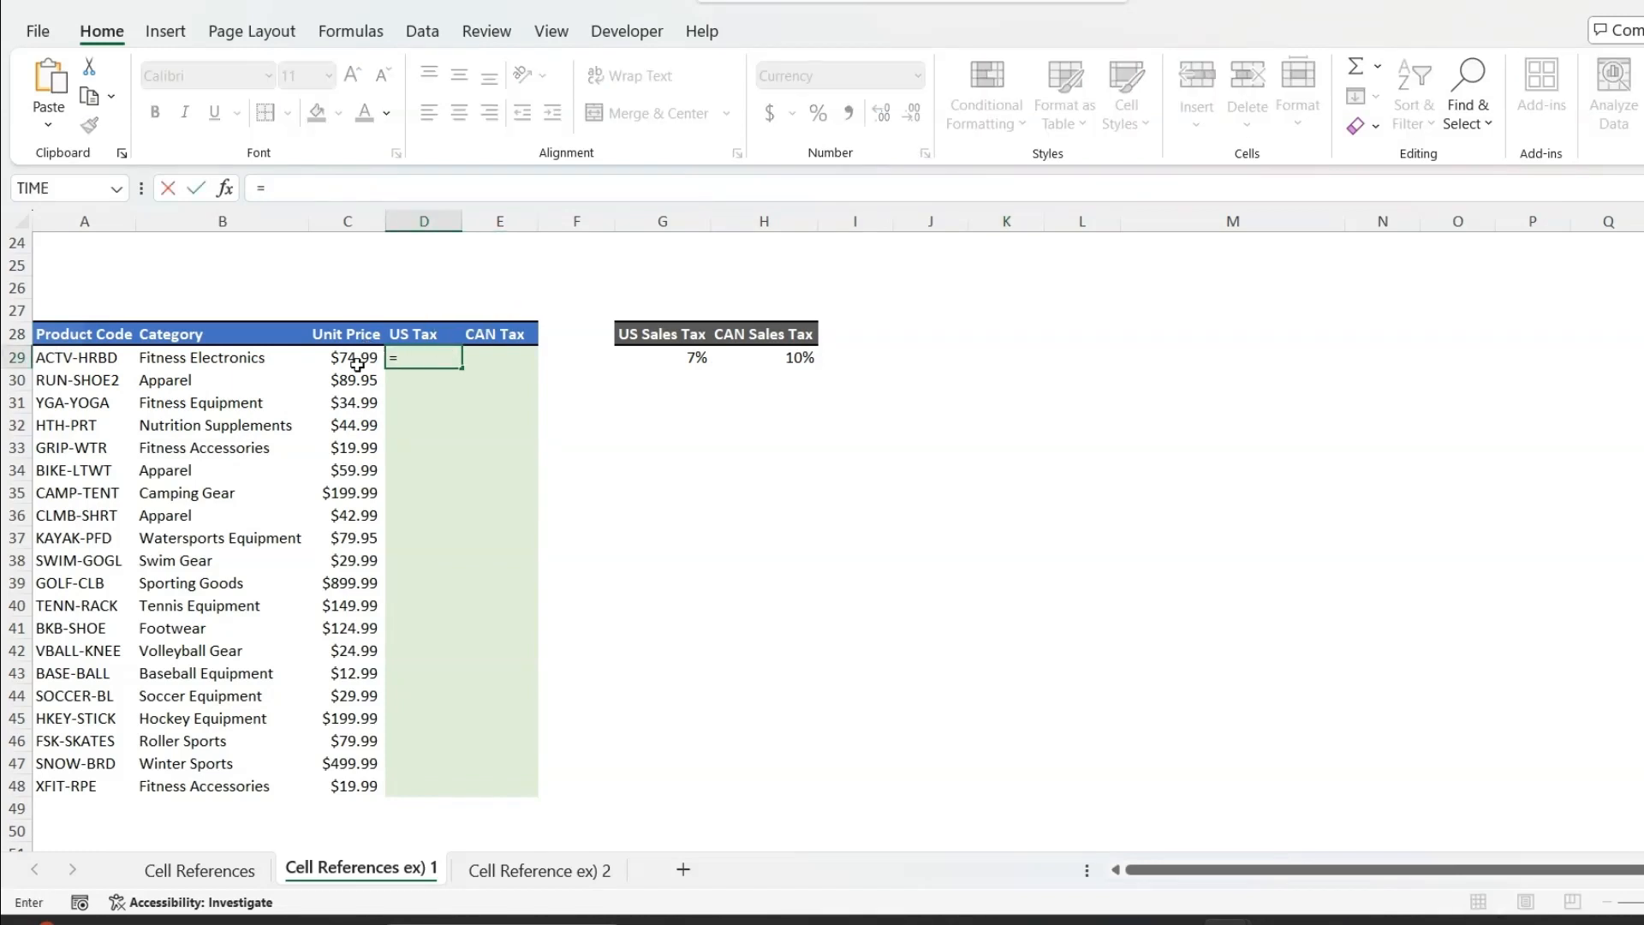
click(353, 364)
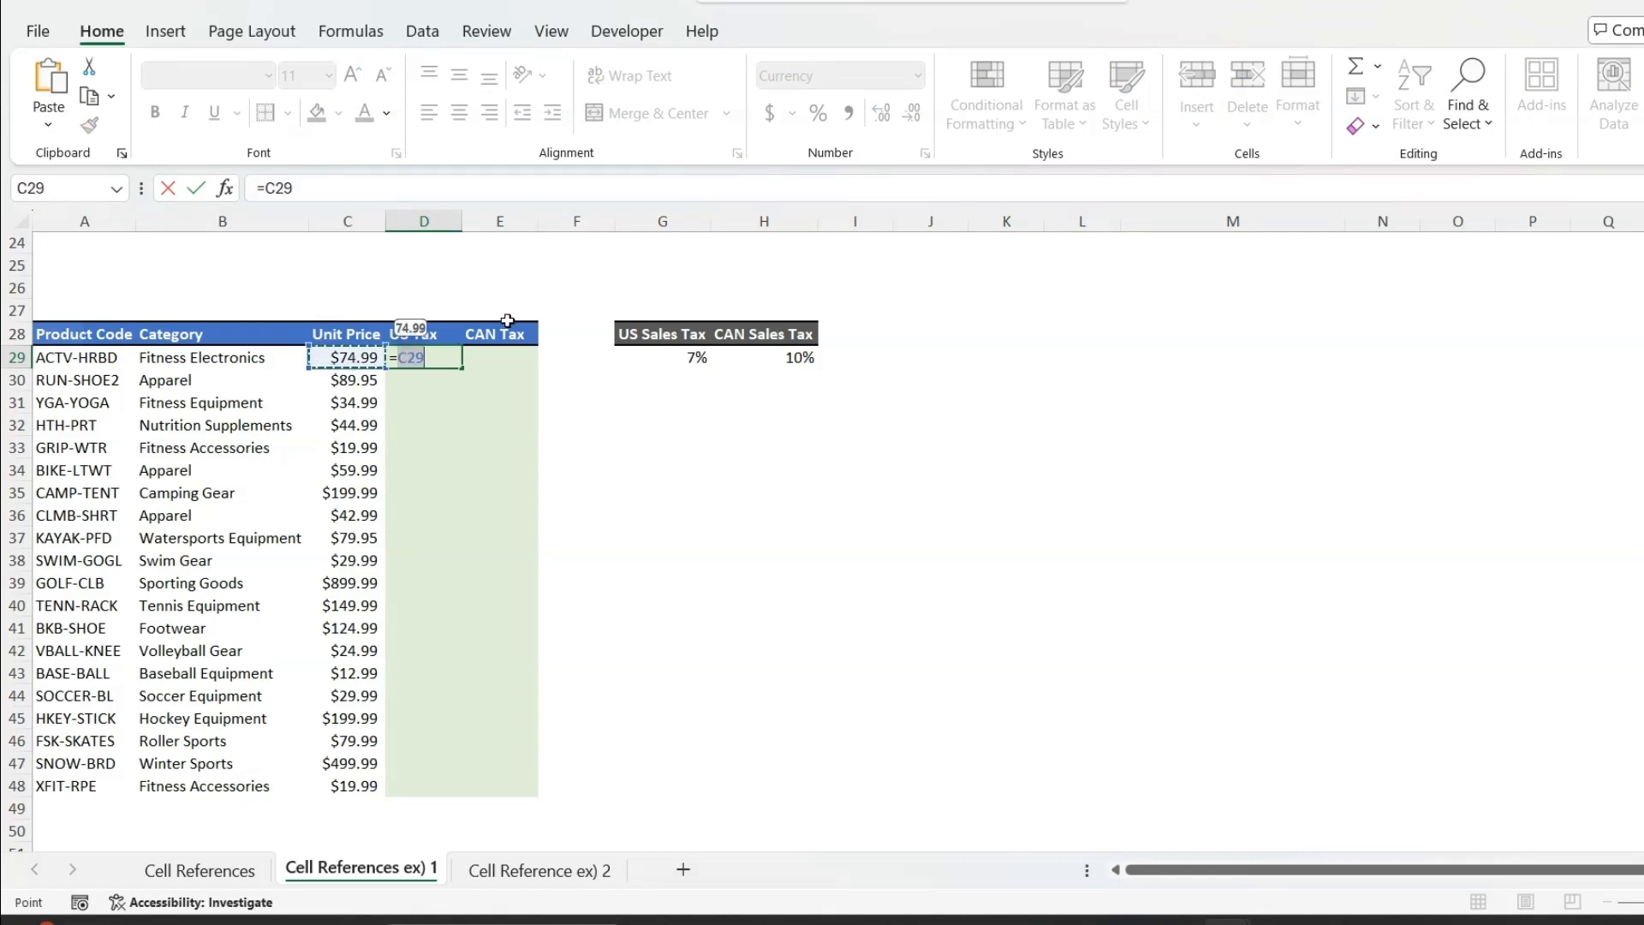
text(*)
click(674, 358)
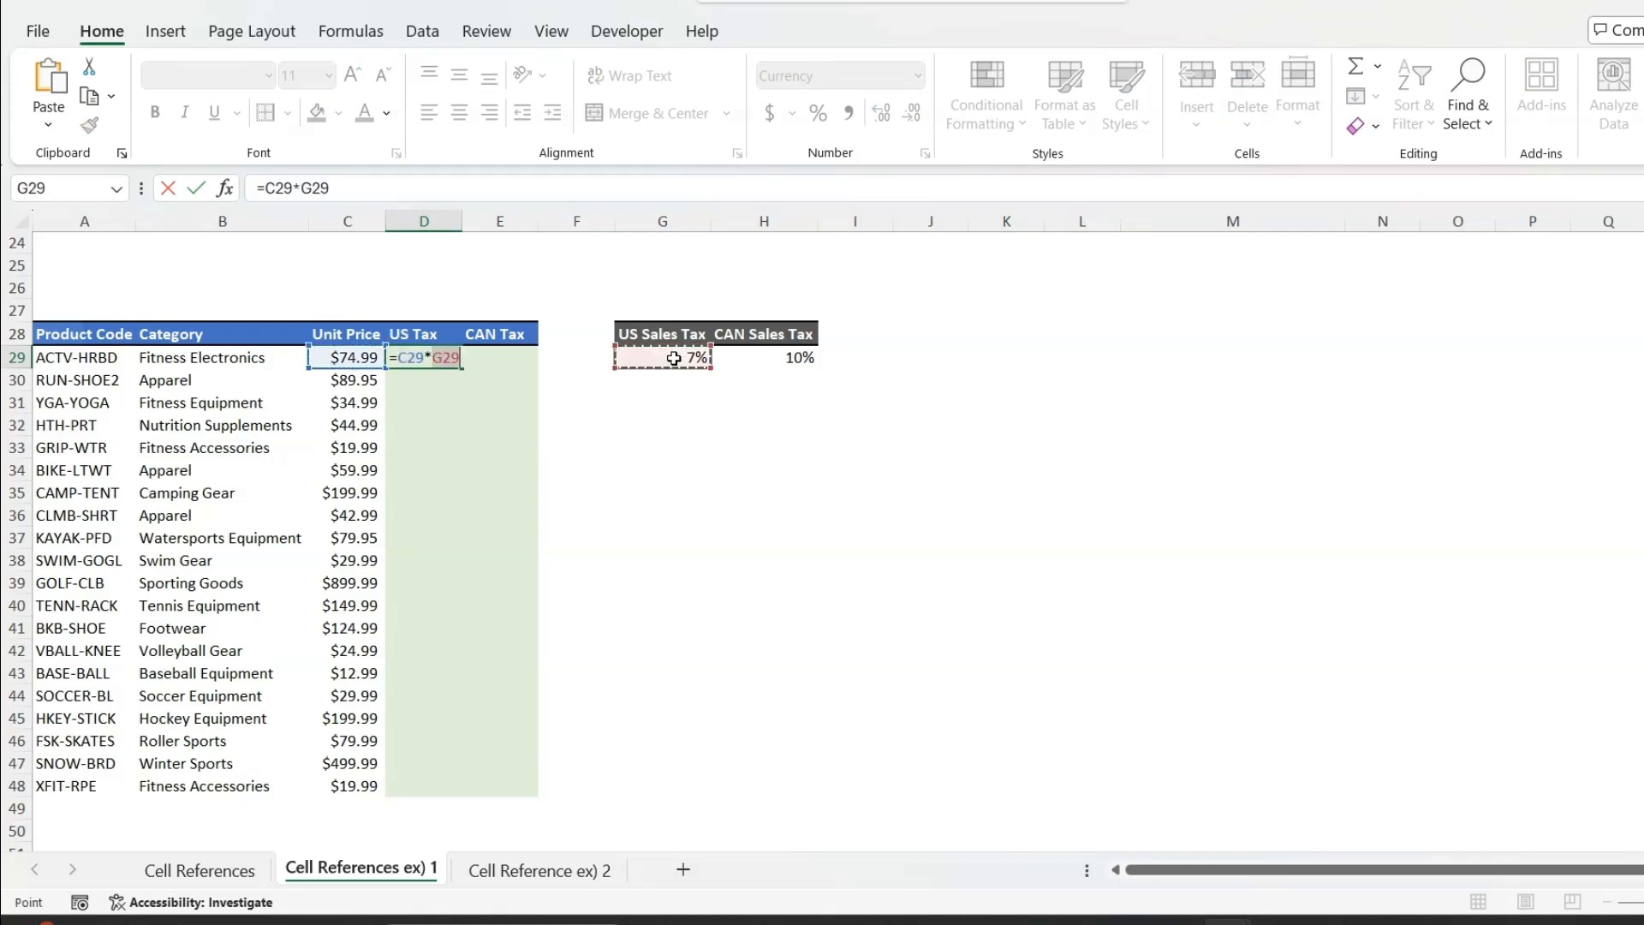
key(F4)
key(Return)
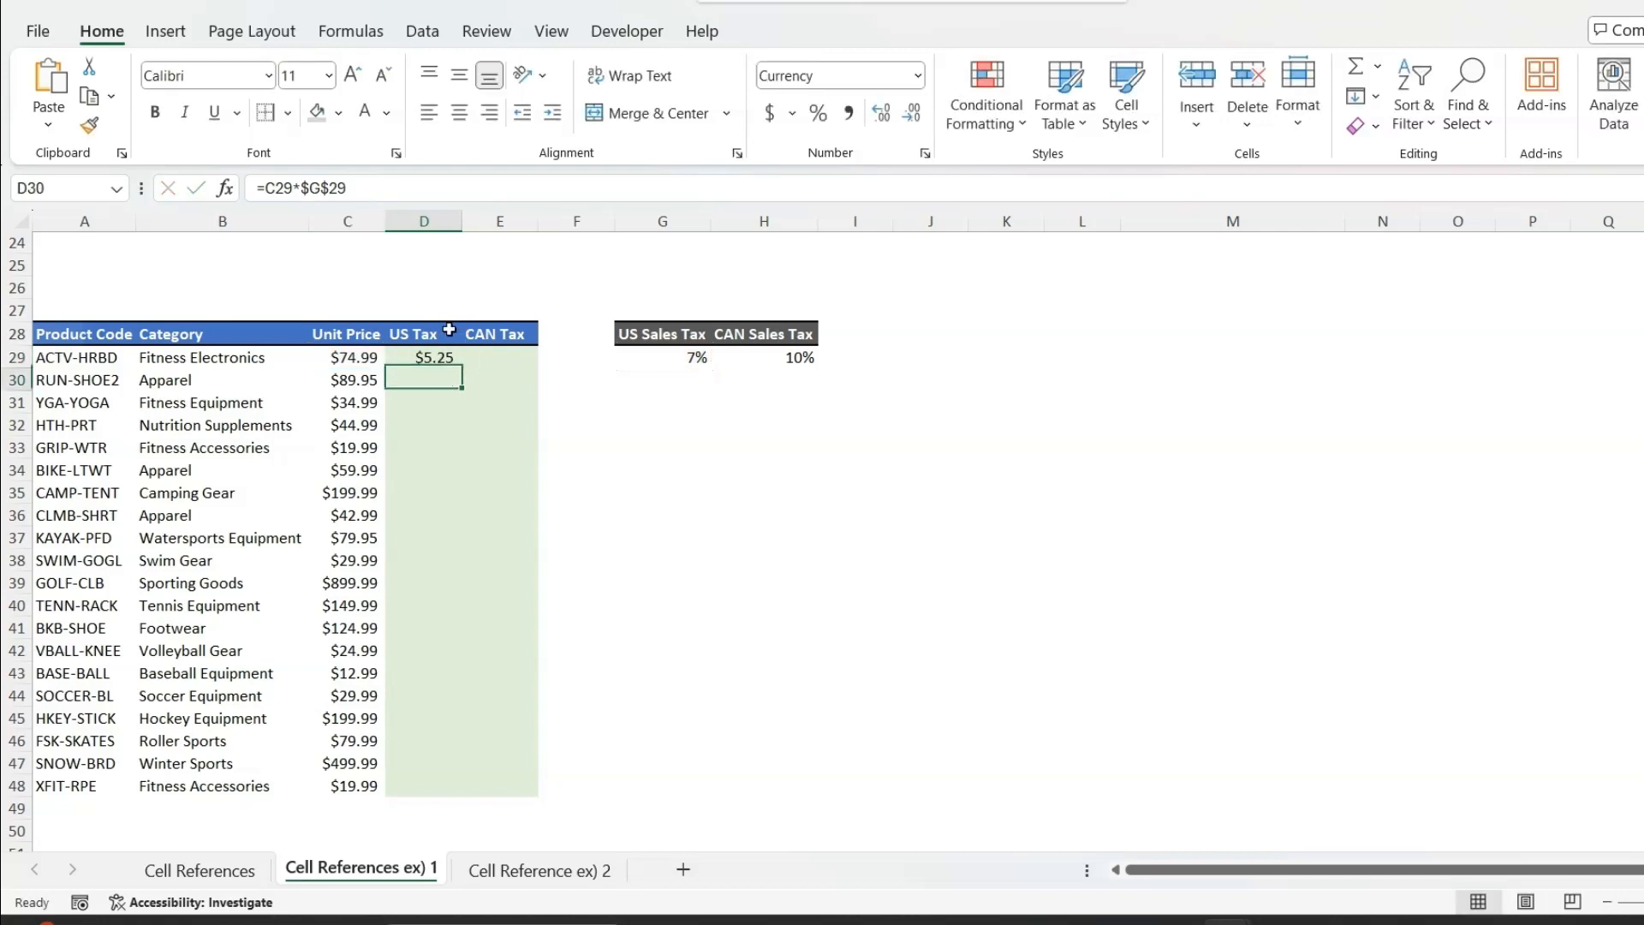
- Fill the D29 formula down through D48 and inspect the cells referenced by D48
click(450, 358)
drag(460, 371, 443, 794)
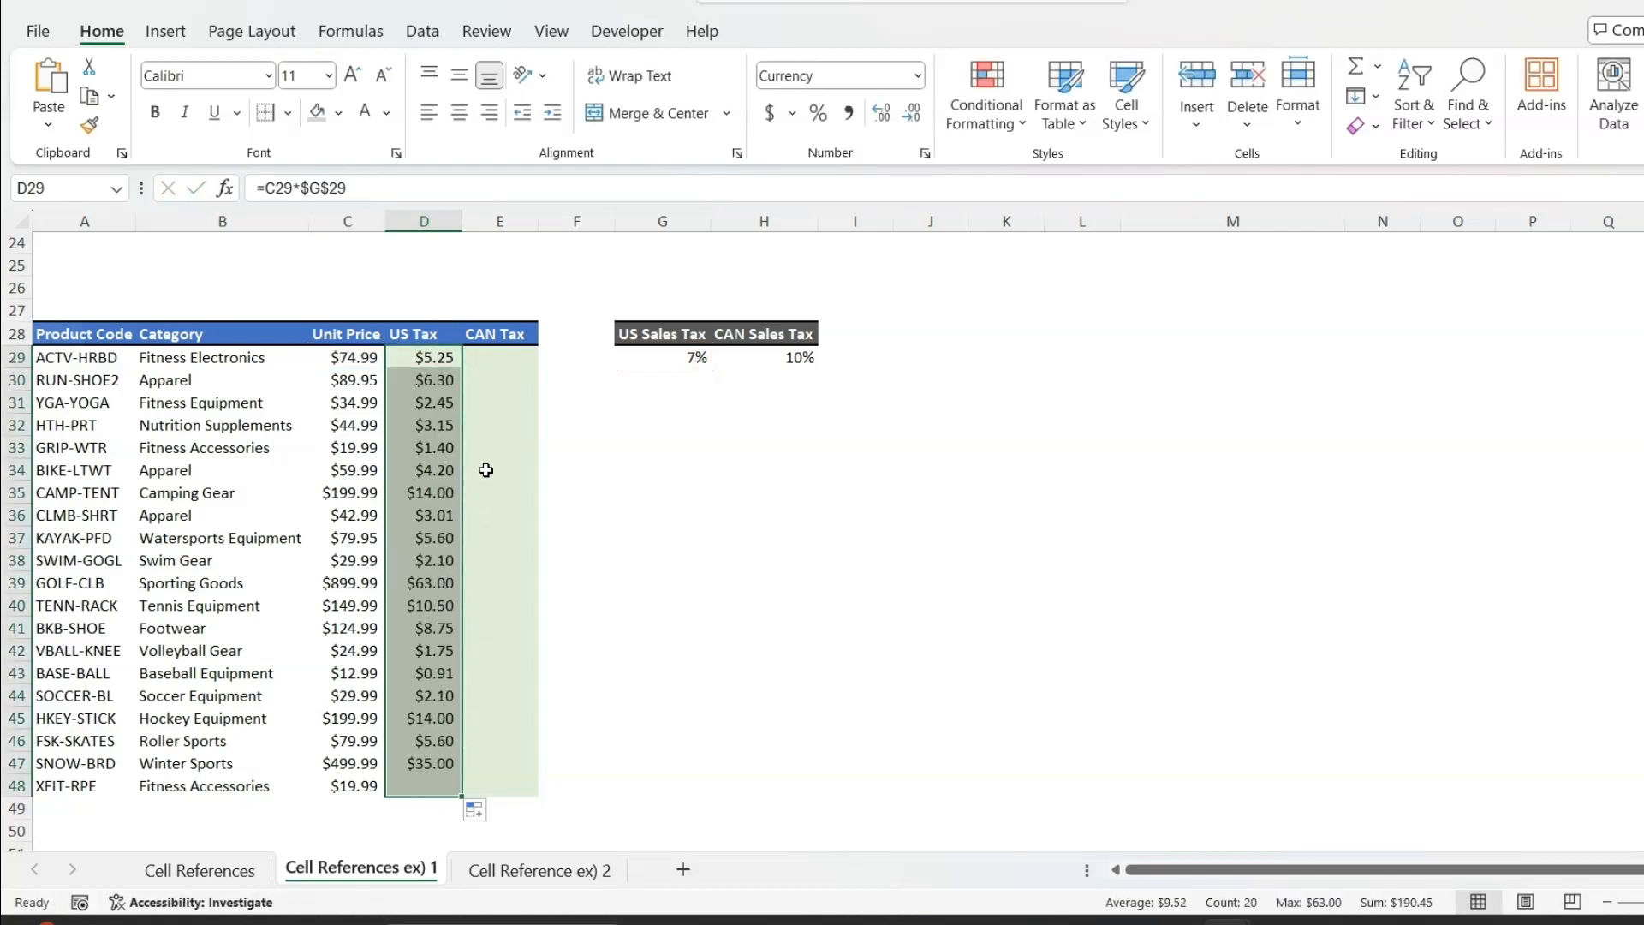
click(426, 786)
click(374, 194)
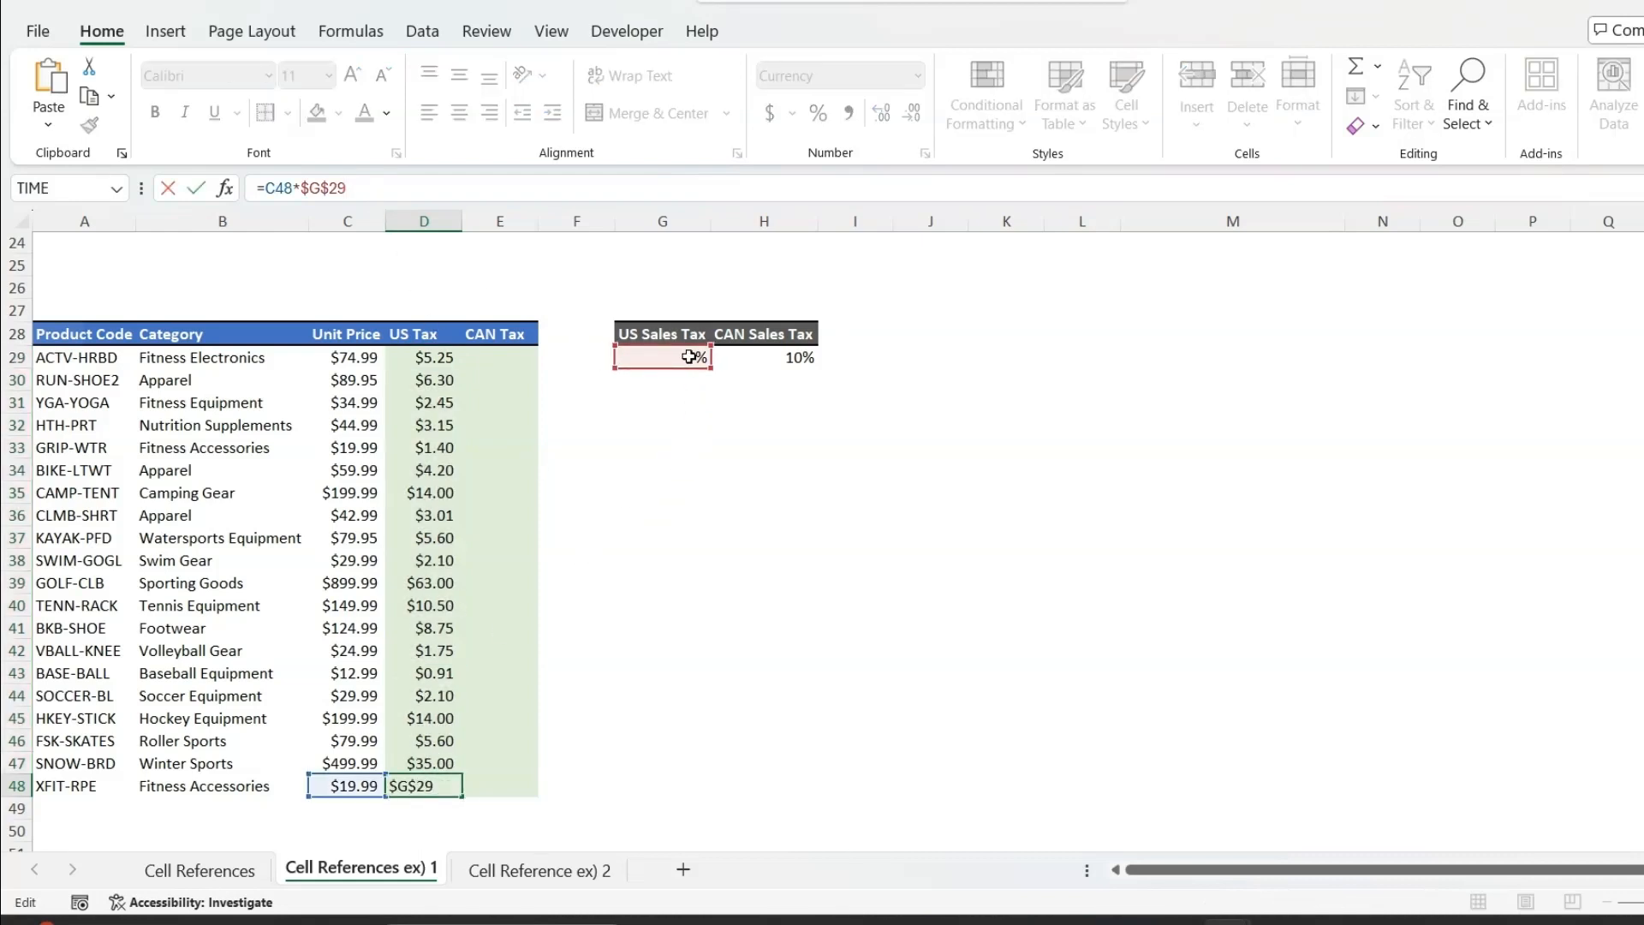
- Enter =C29*$H$29 in E29 to calculate the first product's Canadian tax with an absolute rate reference
click(509, 357)
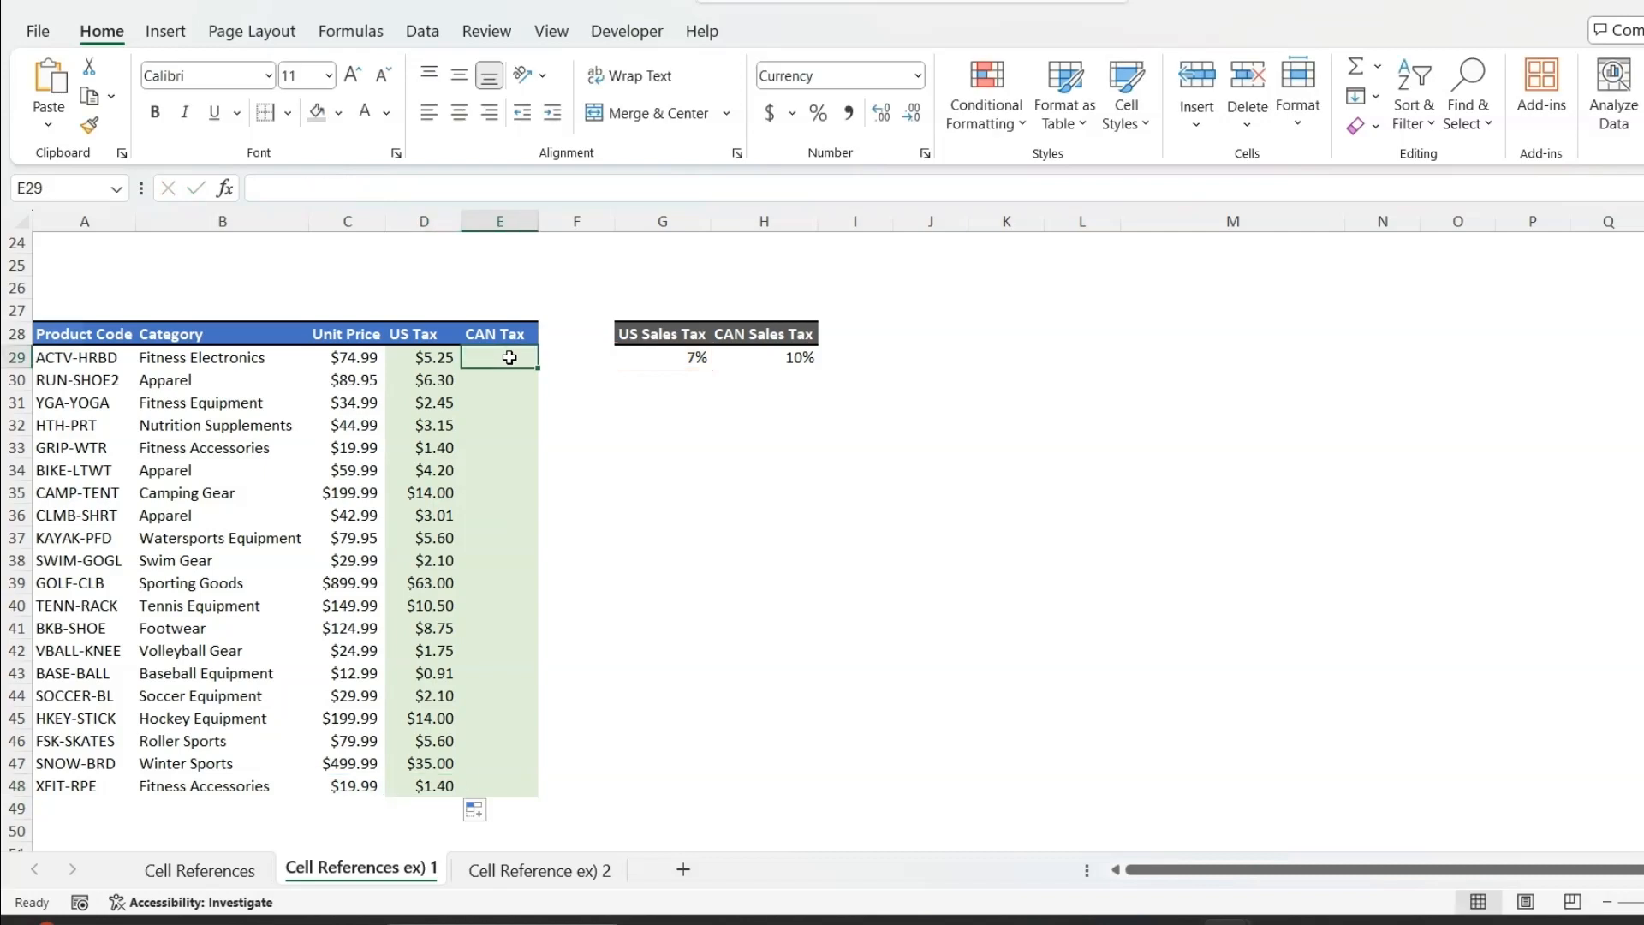
text(=)
click(367, 358)
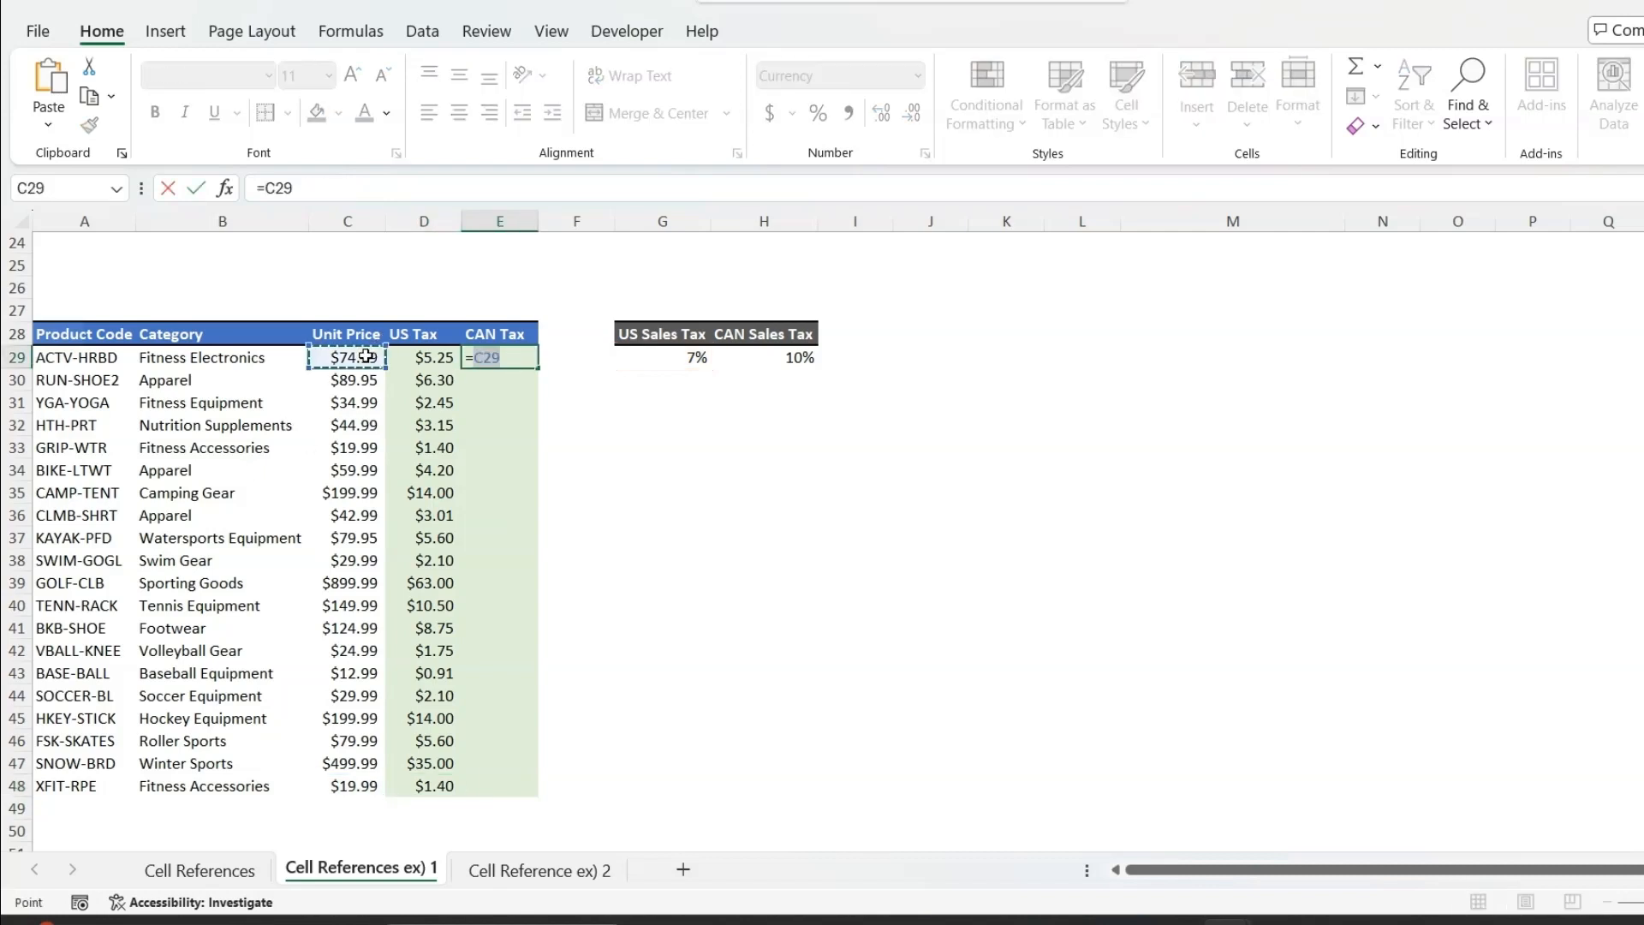
text(*)
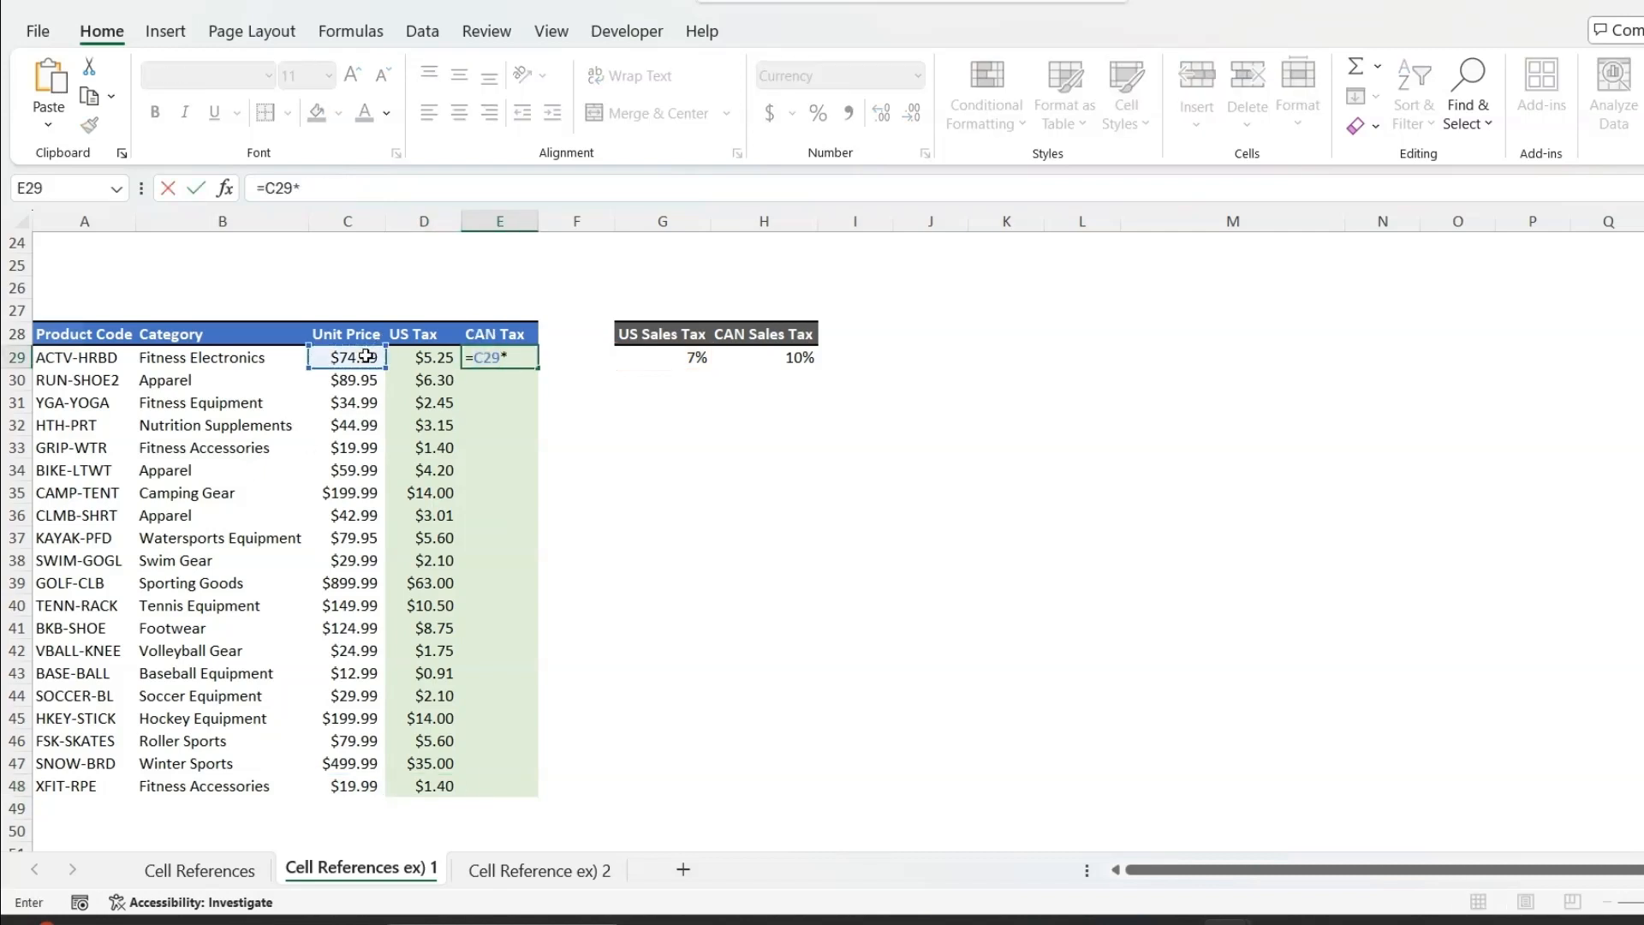
click(759, 357)
key(F4)
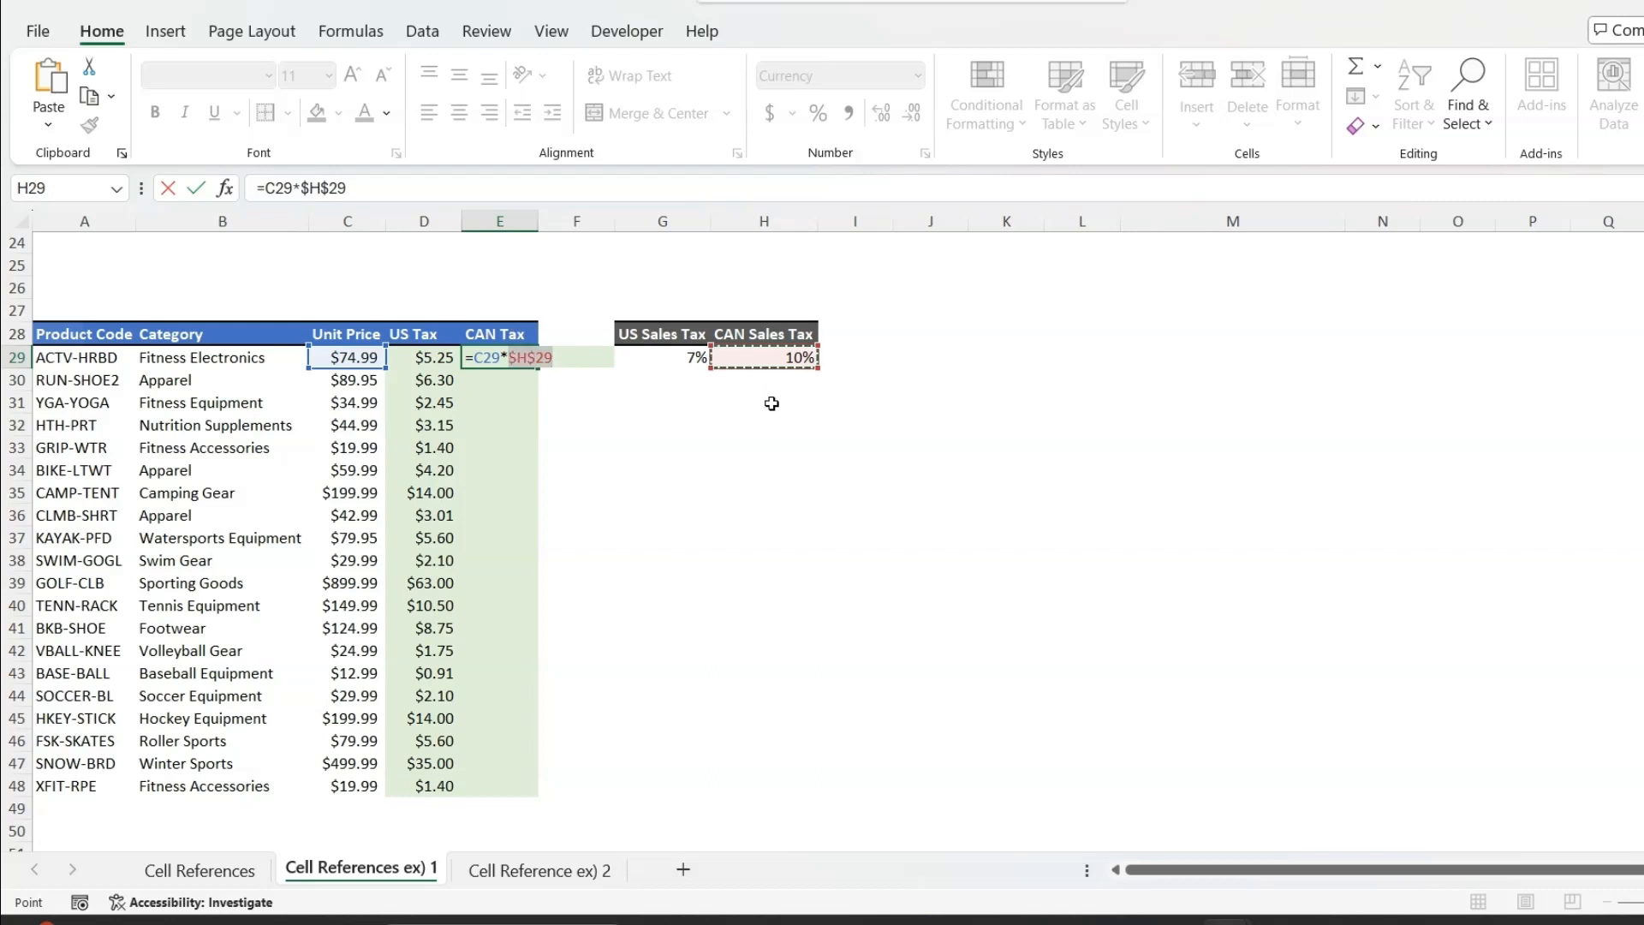
key(Return)
- Fill the E29 formula down through E48 and inspect the cells referenced by E48
click(536, 360)
double_click(537, 373)
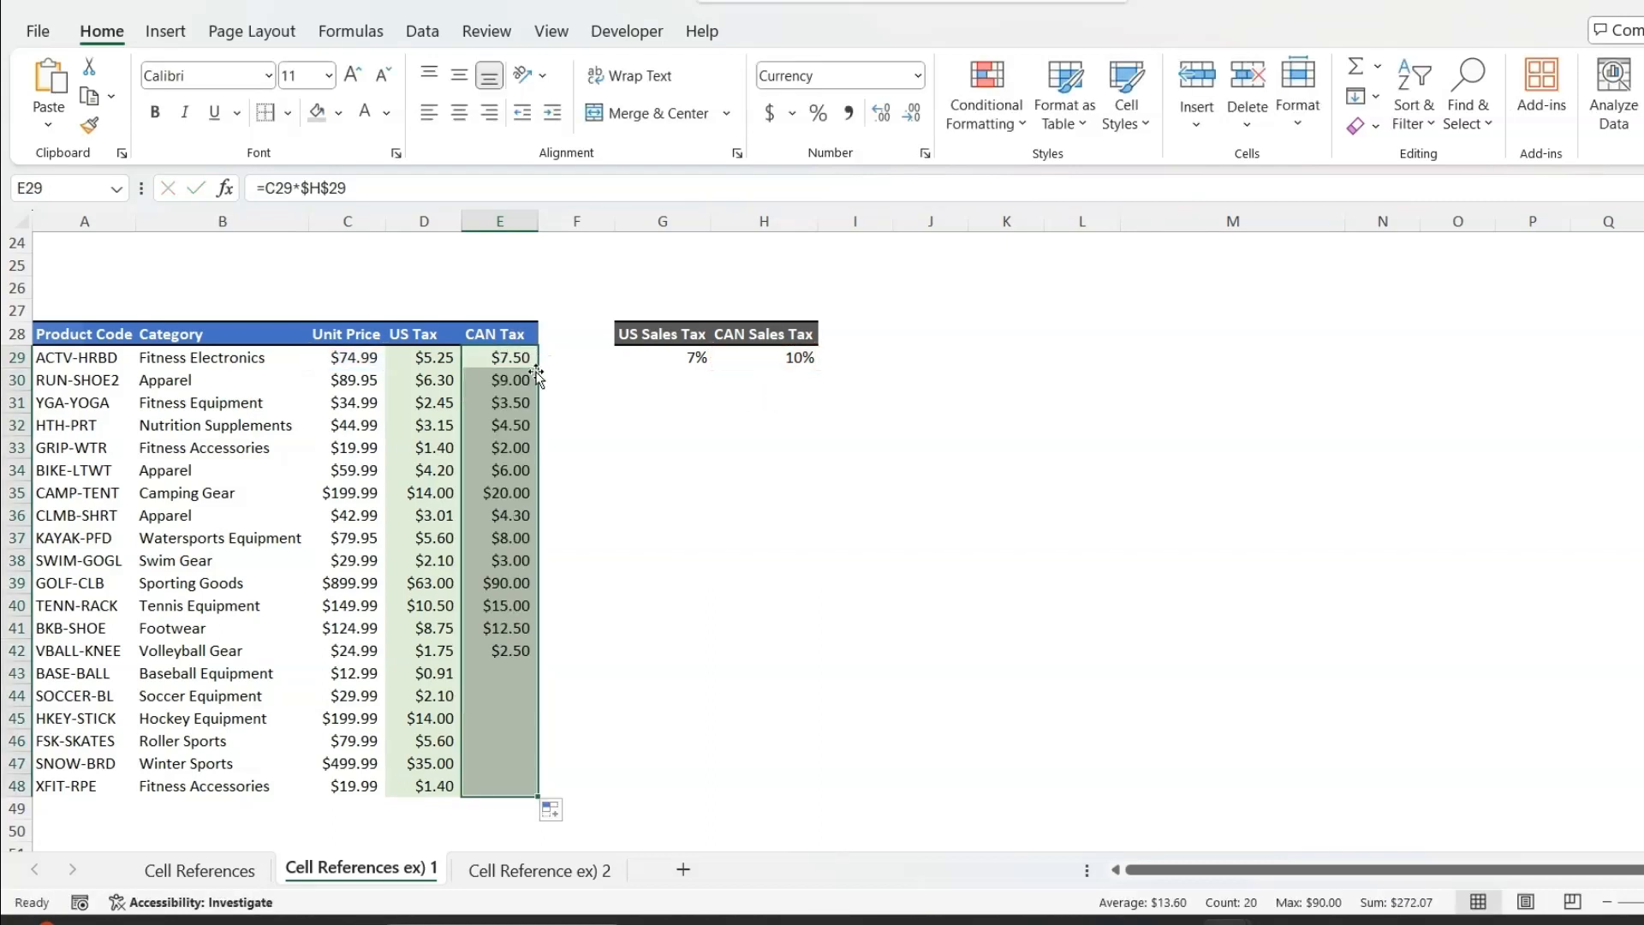
click(512, 780)
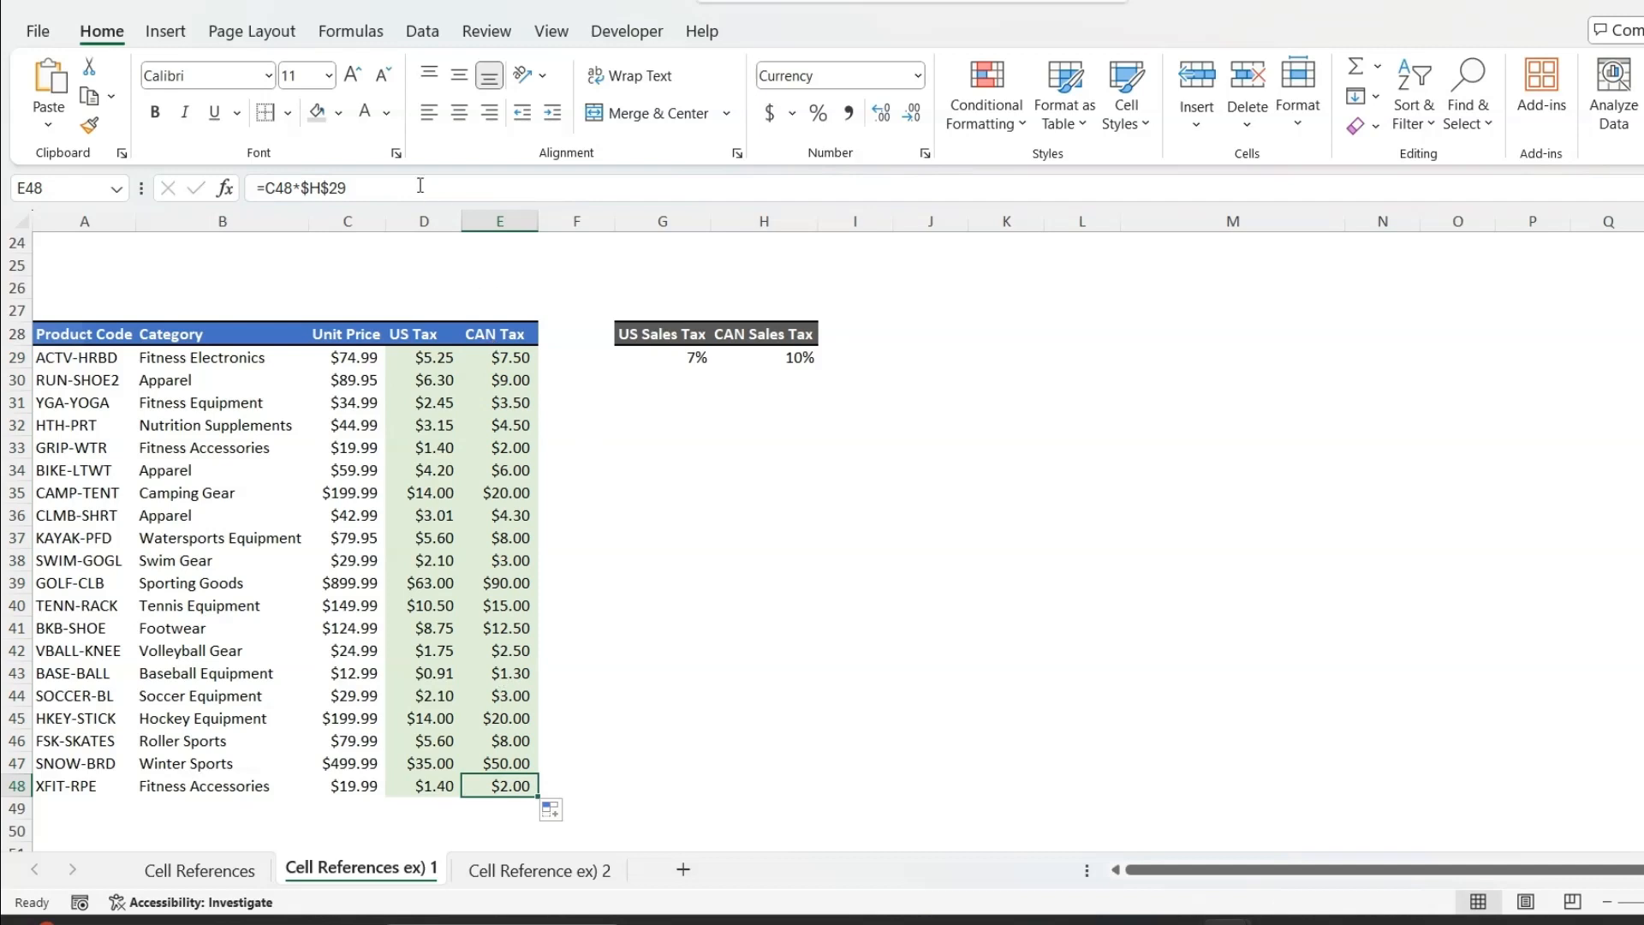
double_click(512, 781)
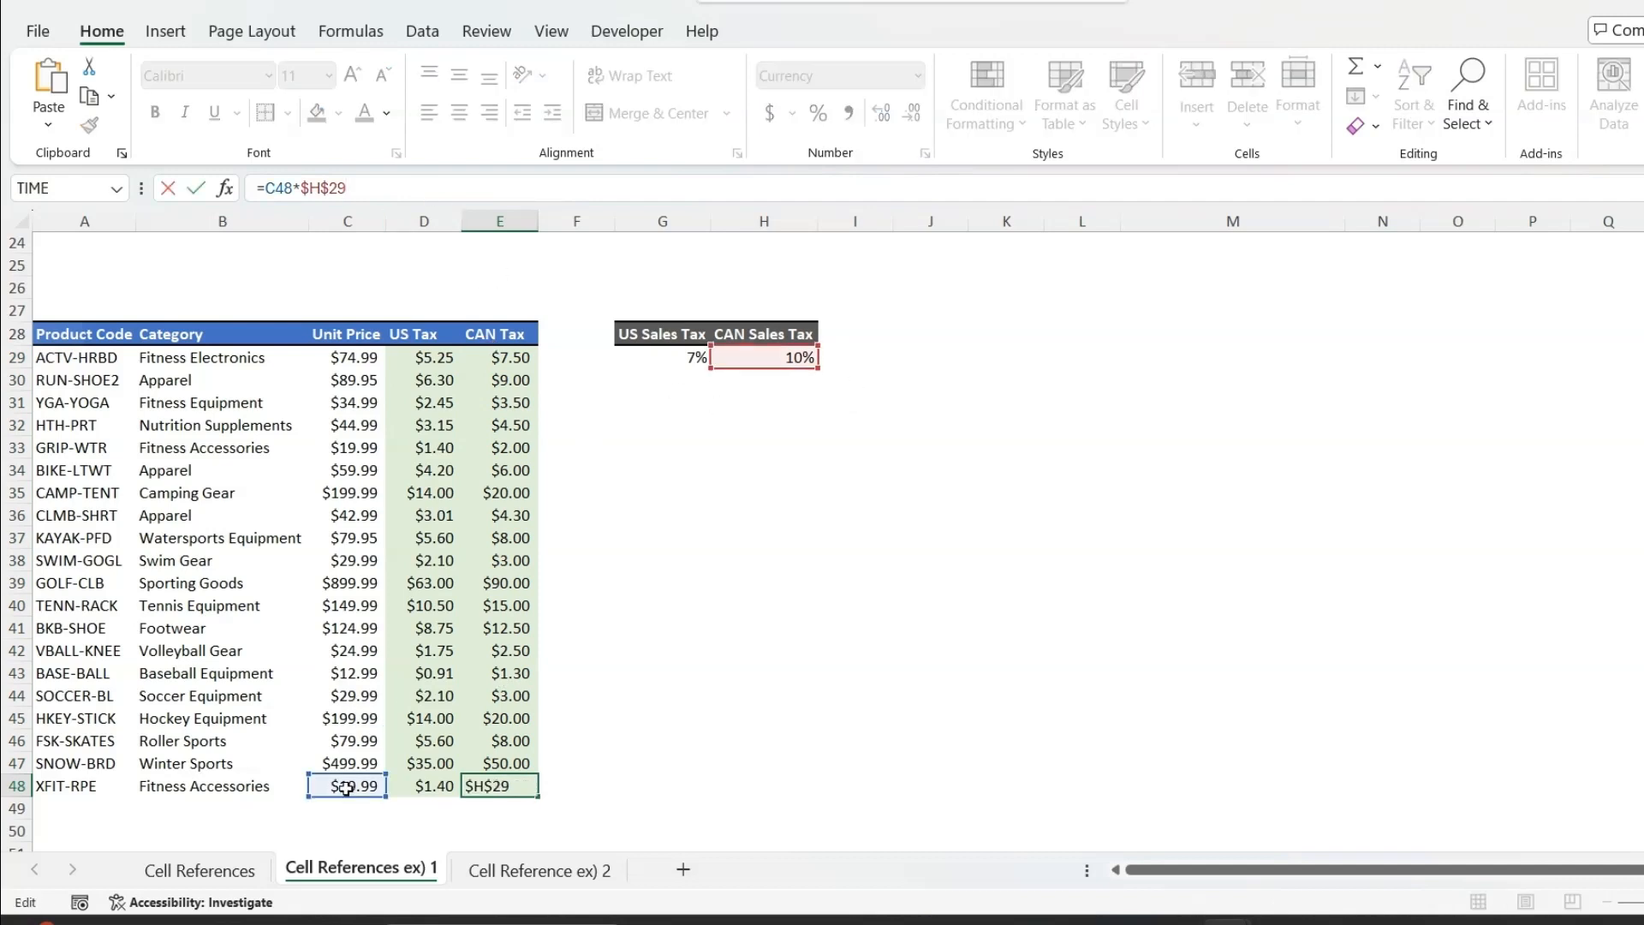
key(Escape)
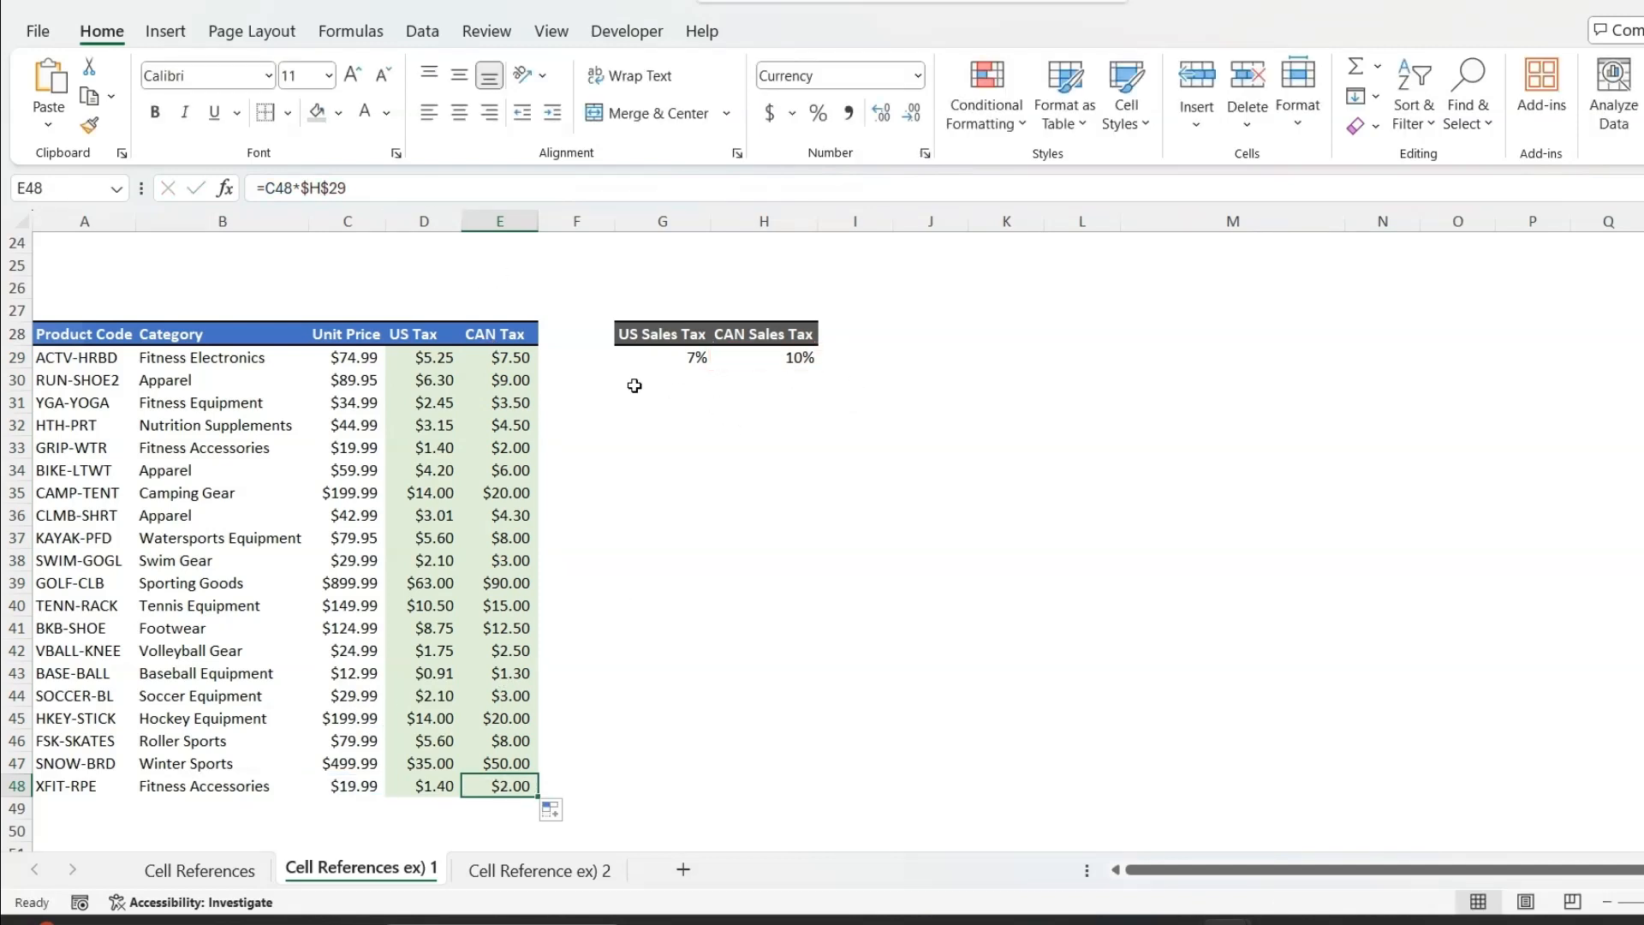
- Clear all US Tax and CAN Tax formulas from D29:E48
click(449, 358)
key(shift+Right)
key(ctrl+shift+Down)
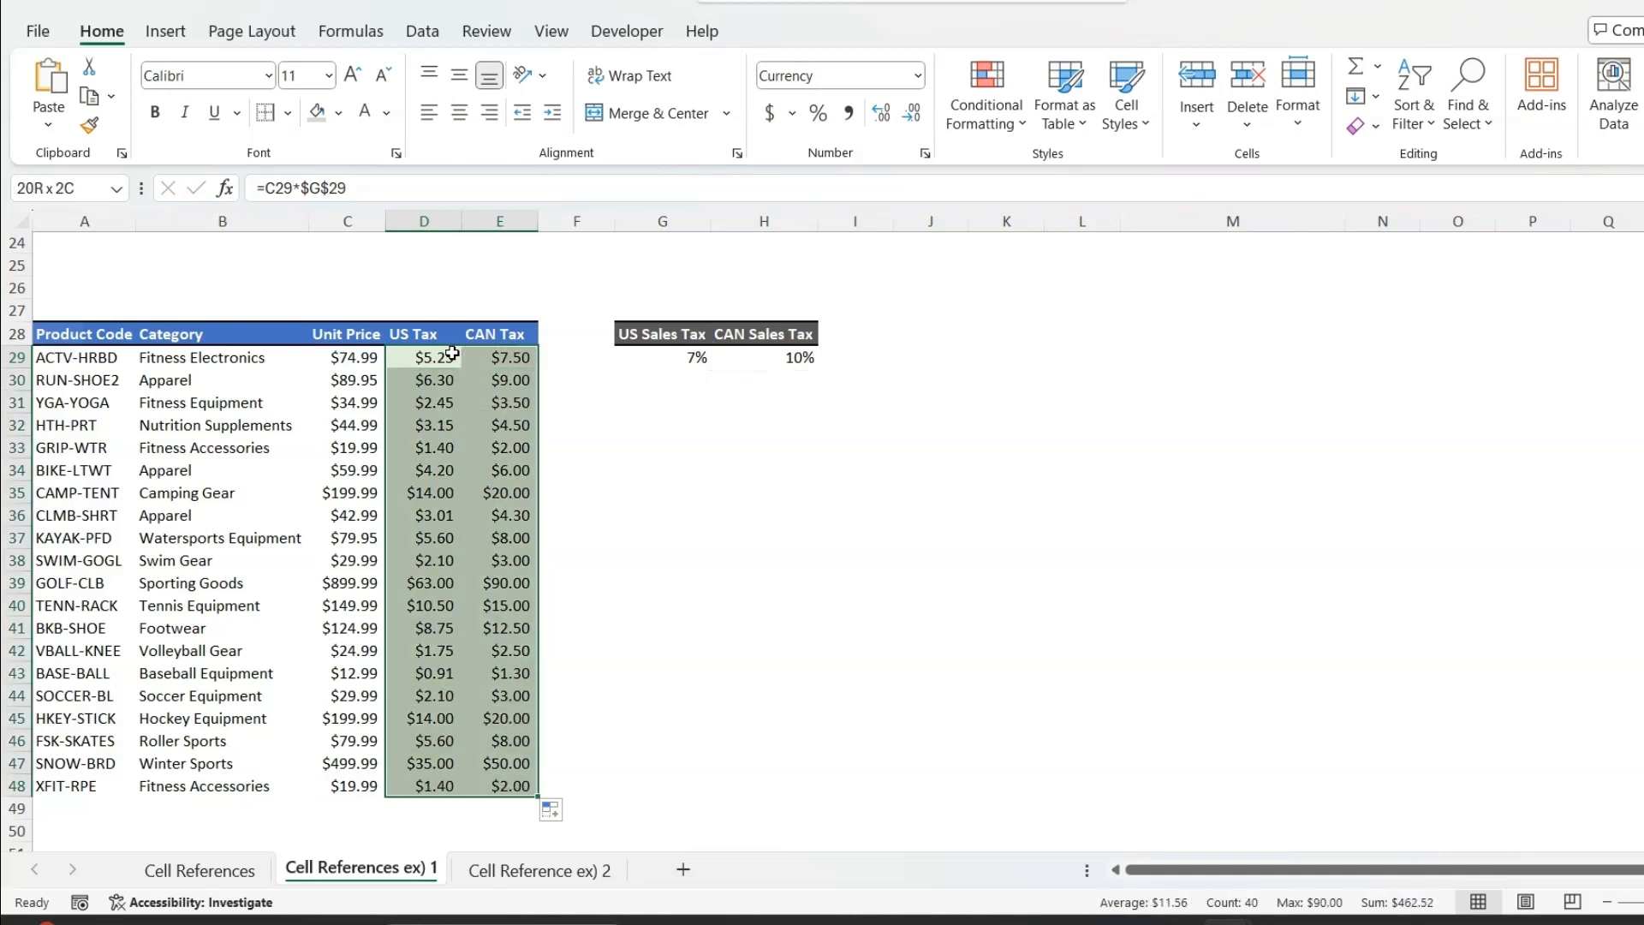
key(Delete)
- Enter the mixed-reference formula =$C29*G$29 in D29, locking the unit price column and the tax rate row
click(451, 353)
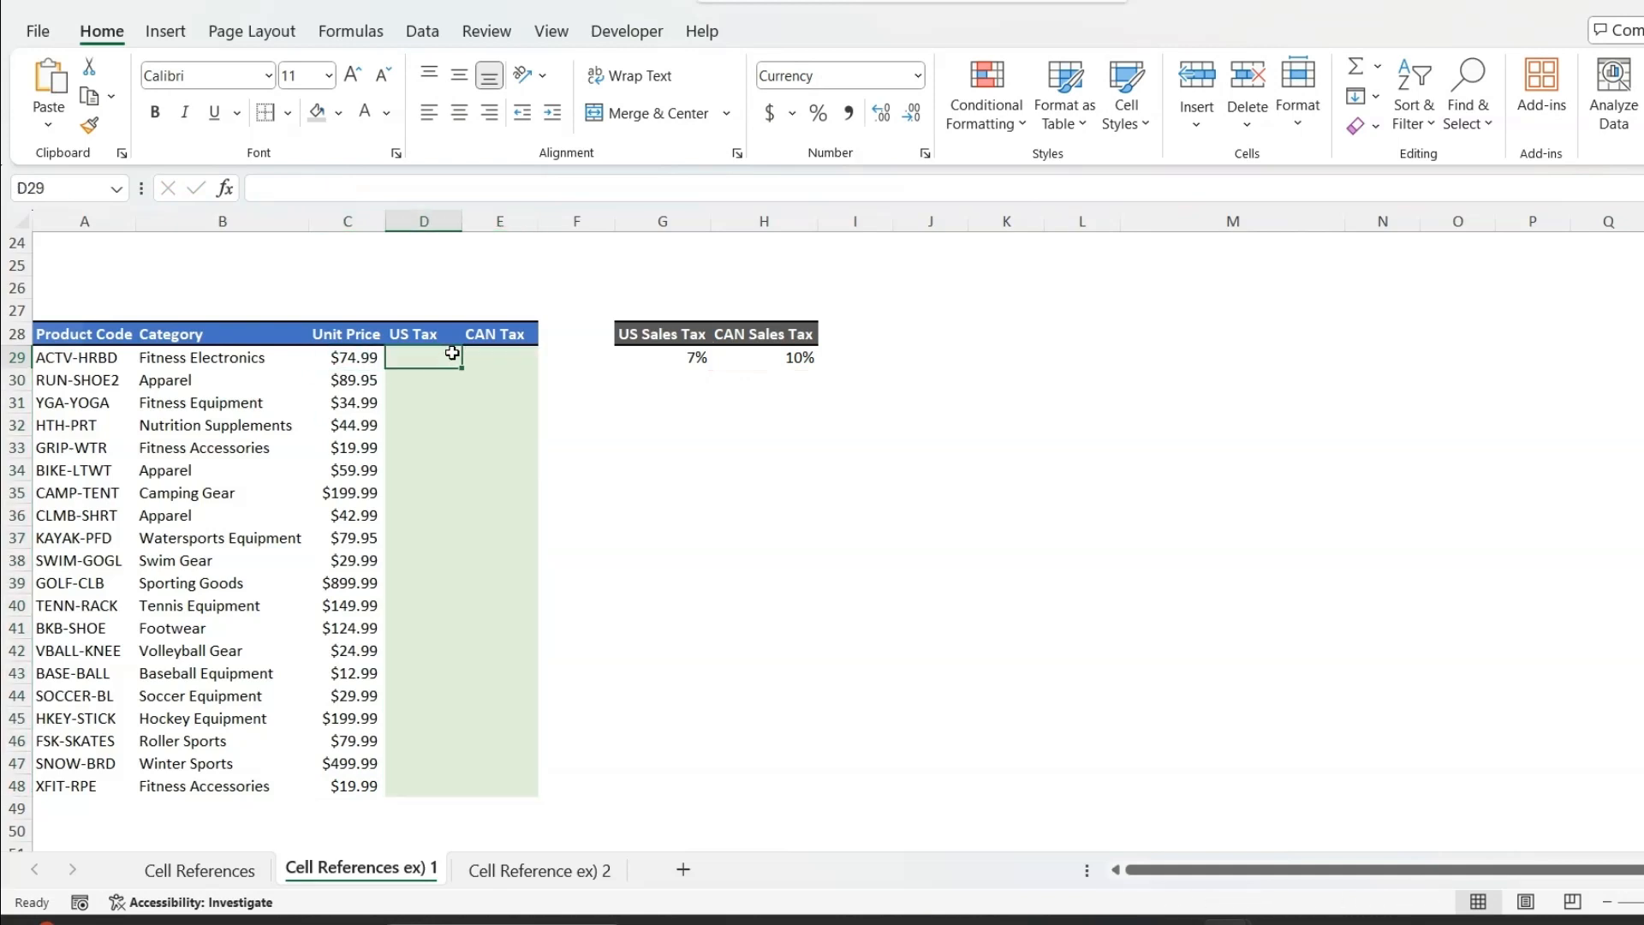
text(=)
click(368, 357)
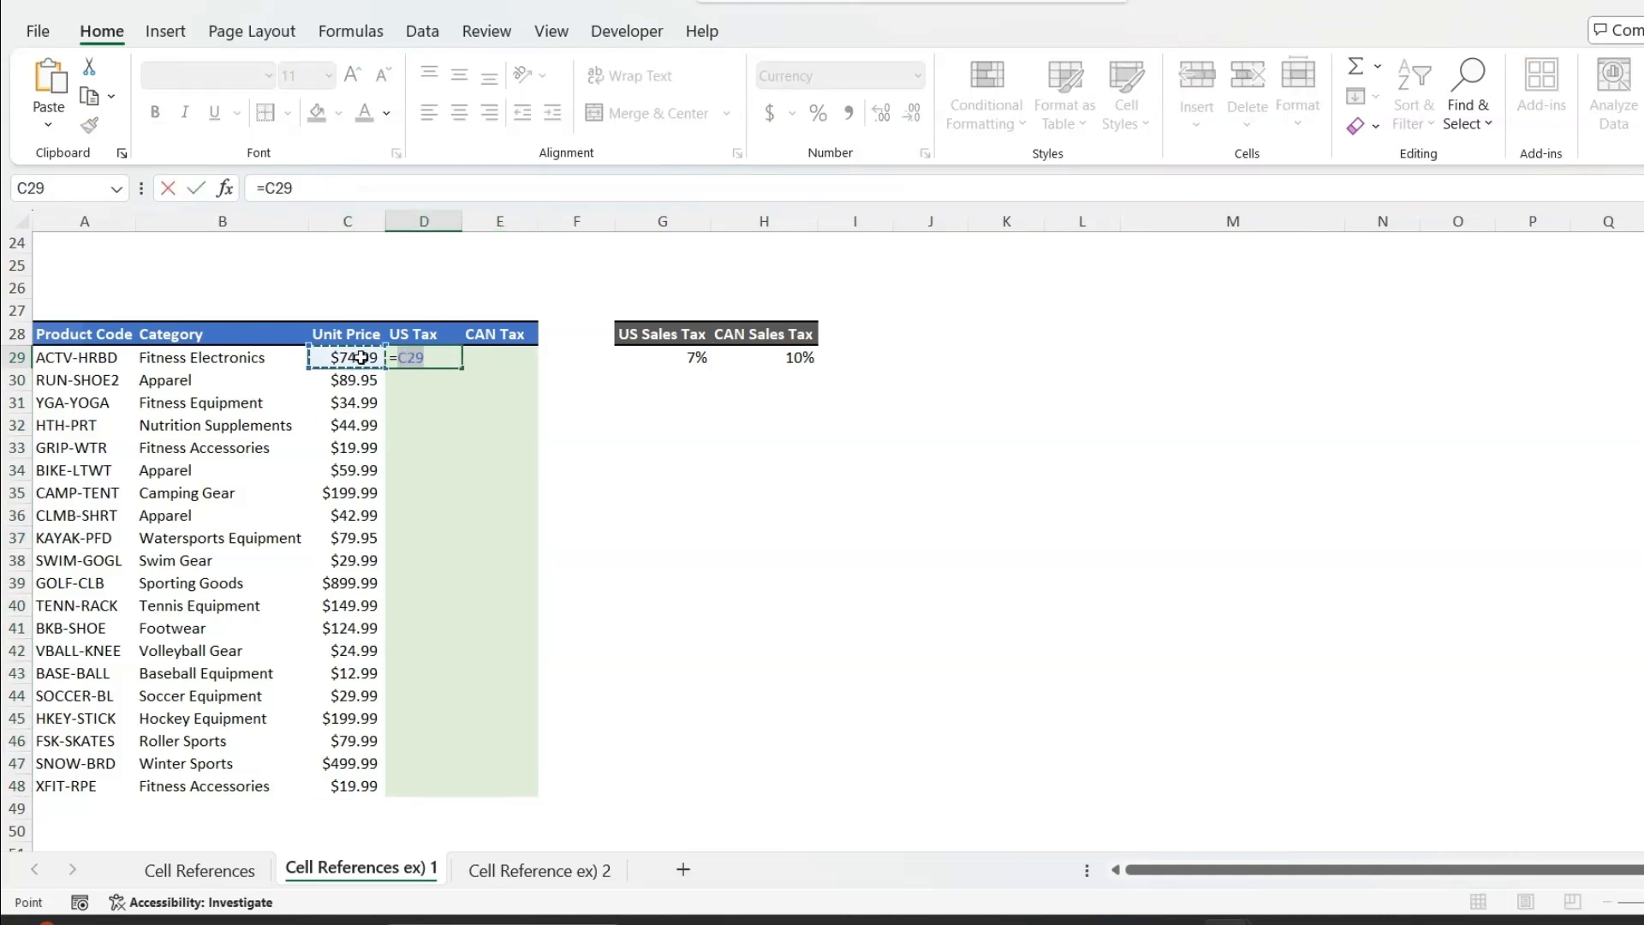
key(F4)
key(F4)
key(F4)
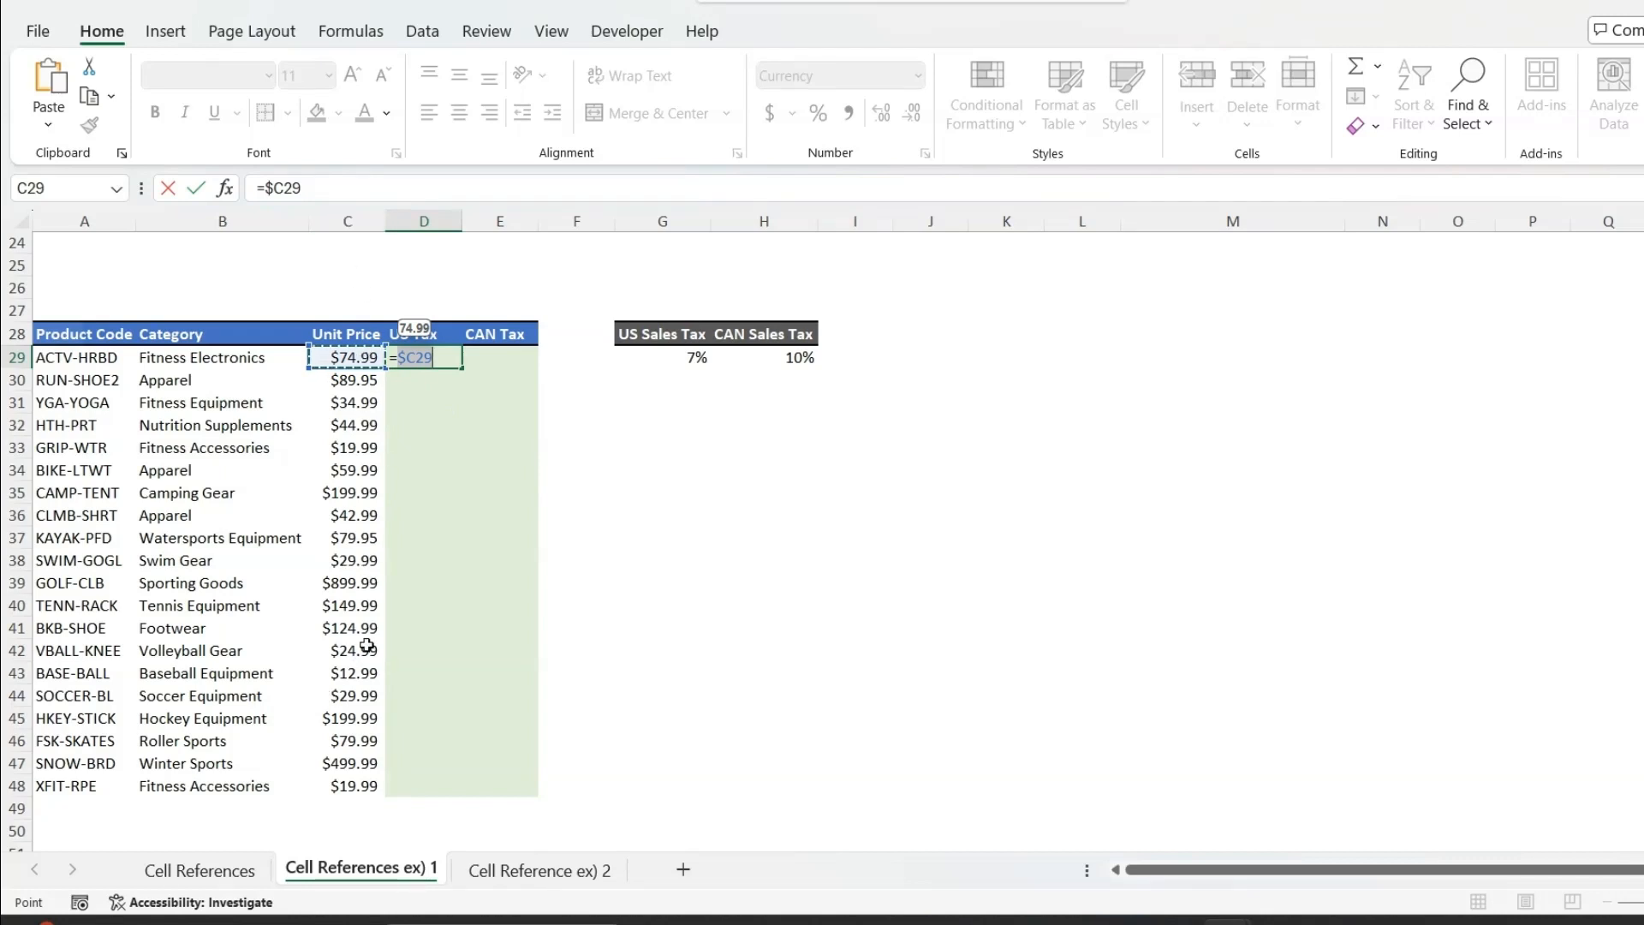
text(*)
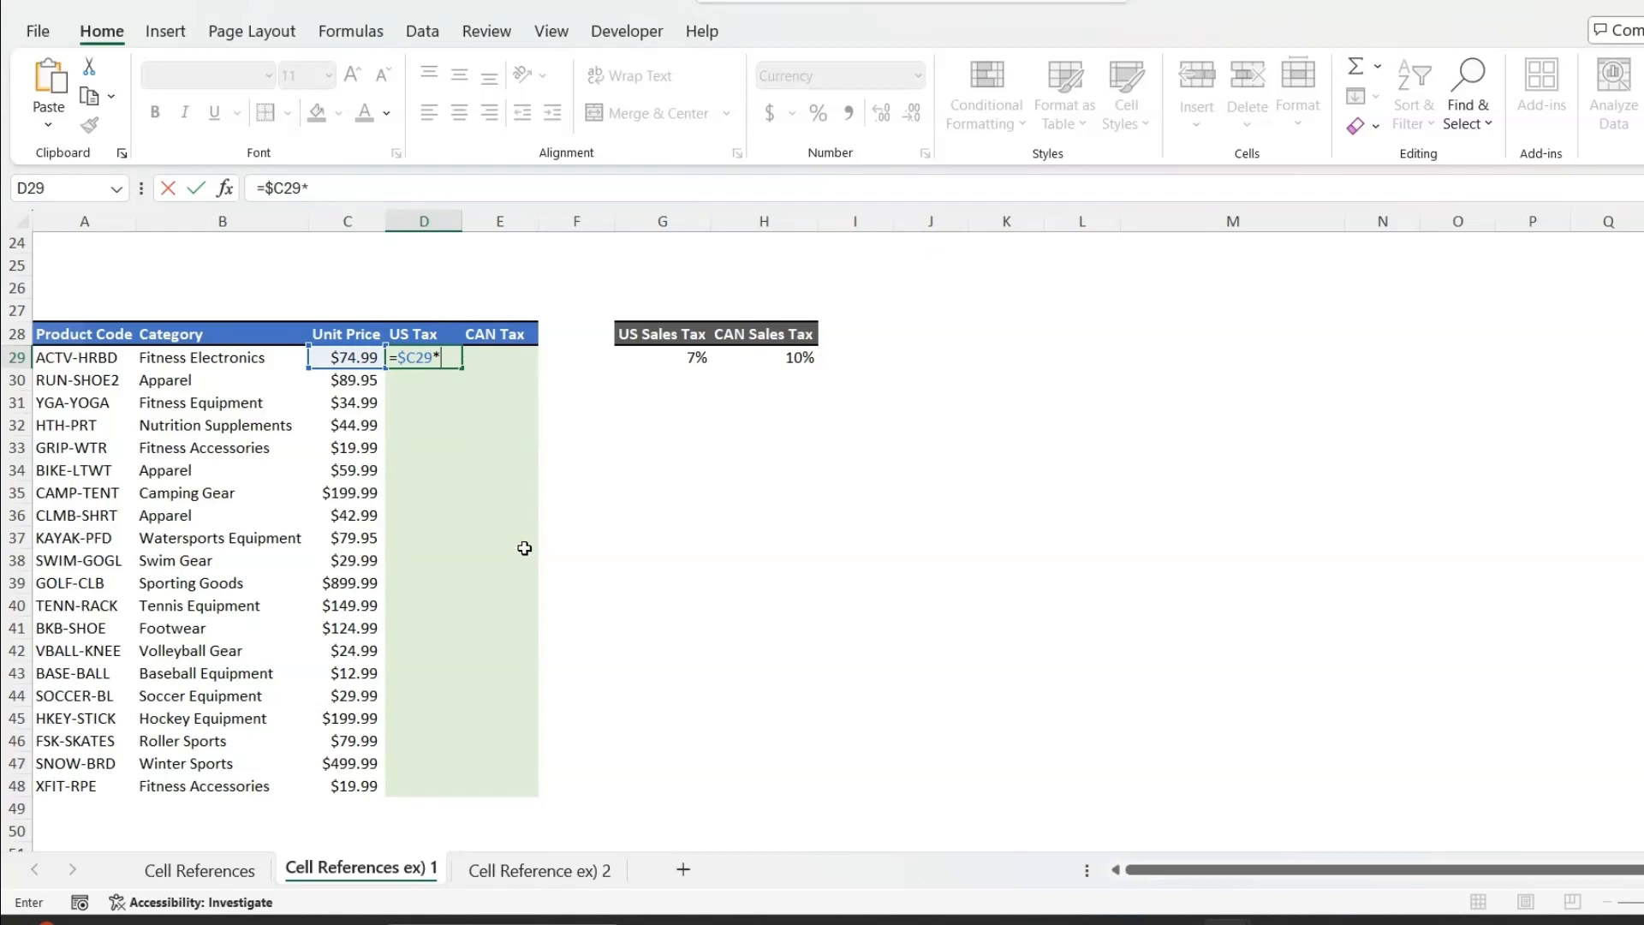
click(672, 361)
key(F4)
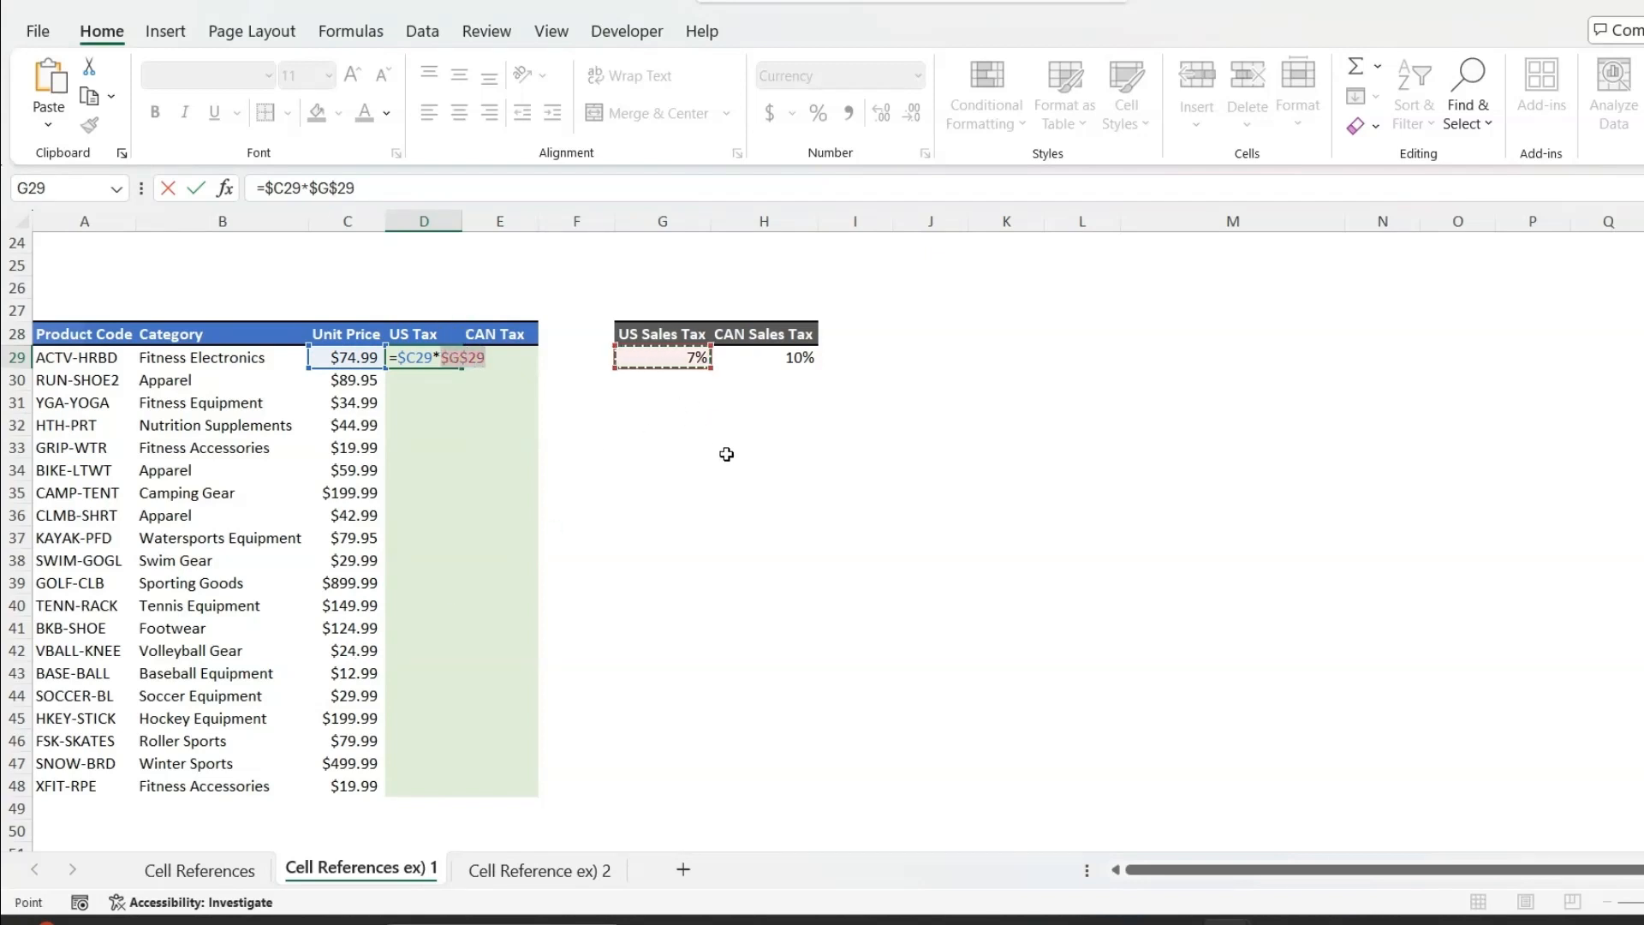
key(F4)
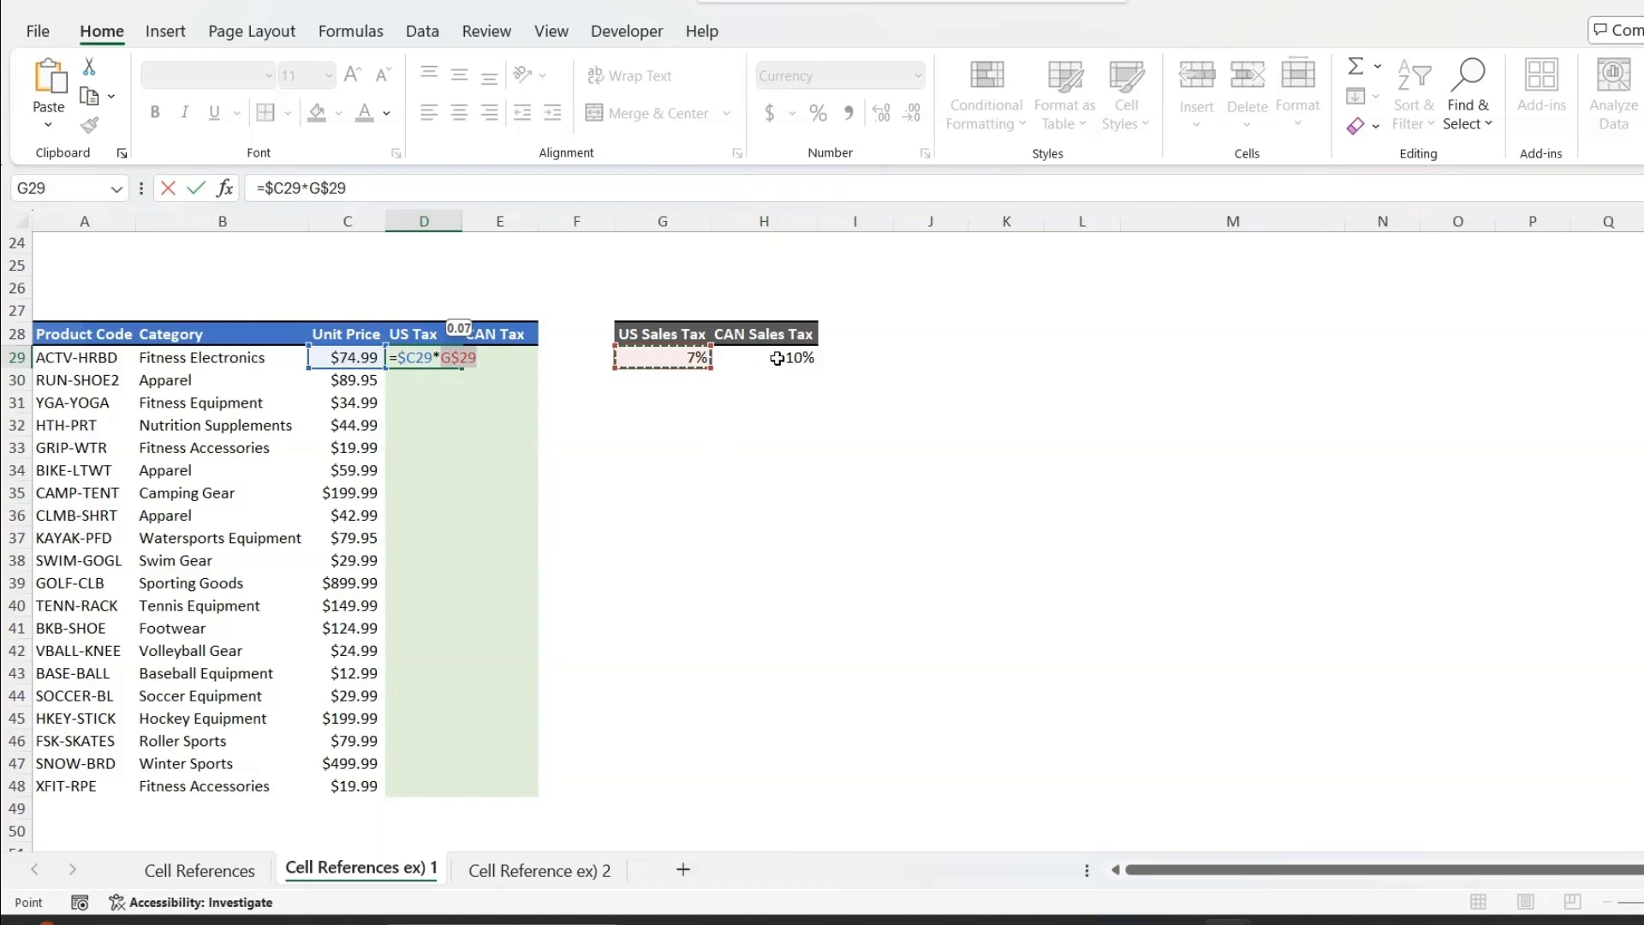
key(Return)
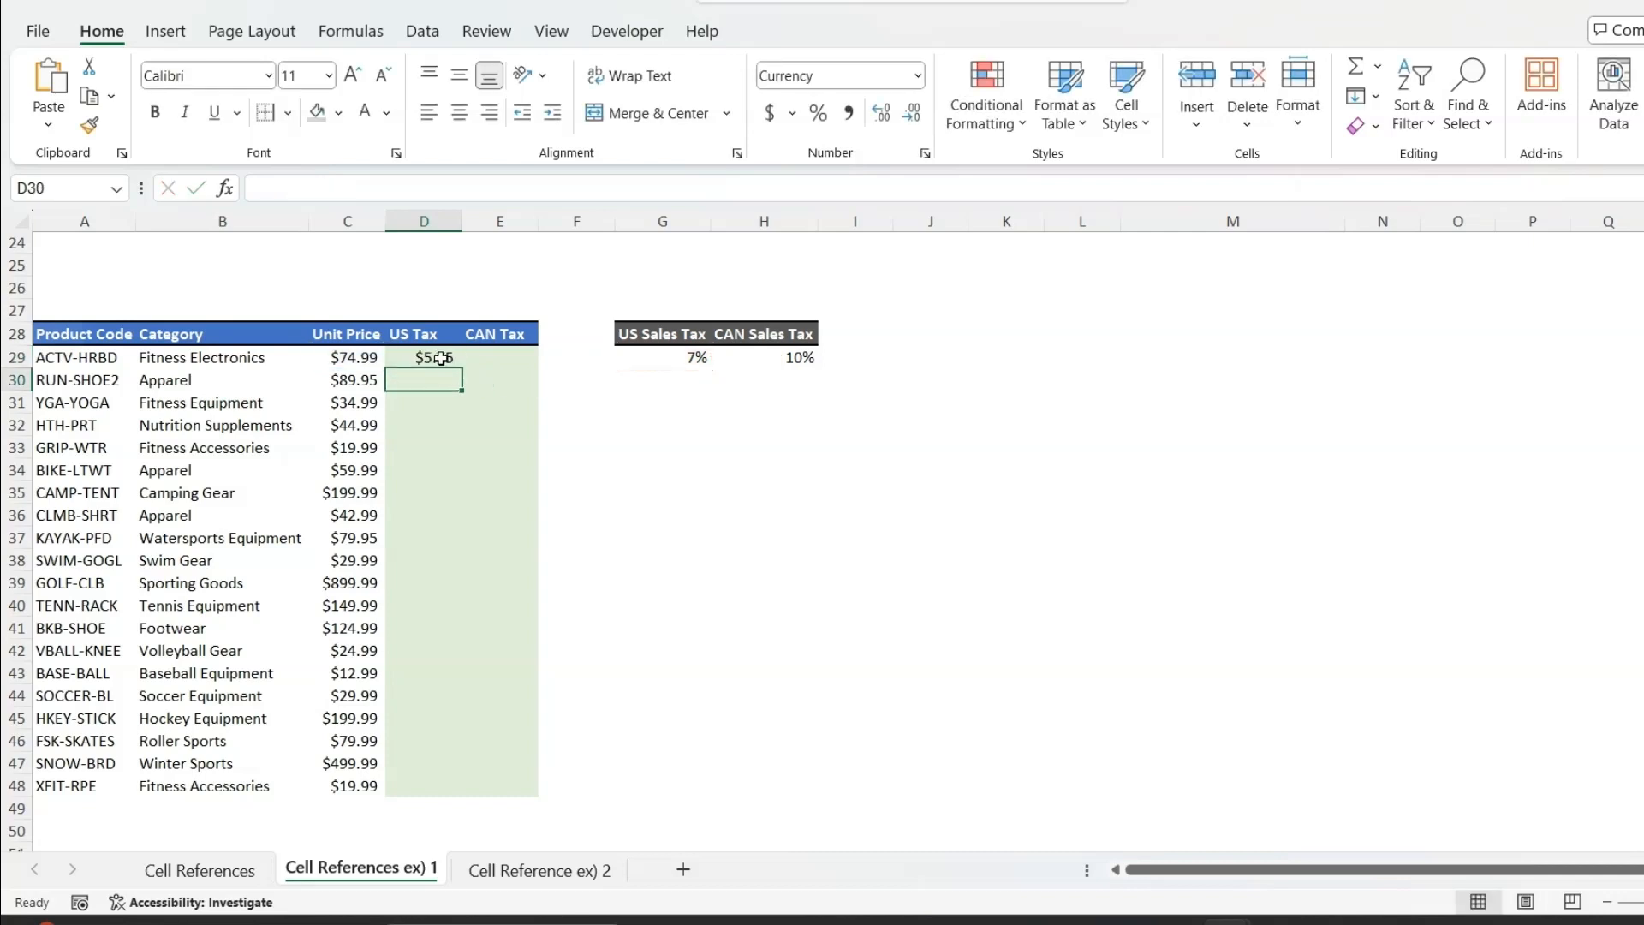
- Fill the D29 formula across to column E and down through row 48
click(440, 359)
drag(461, 367, 514, 793)
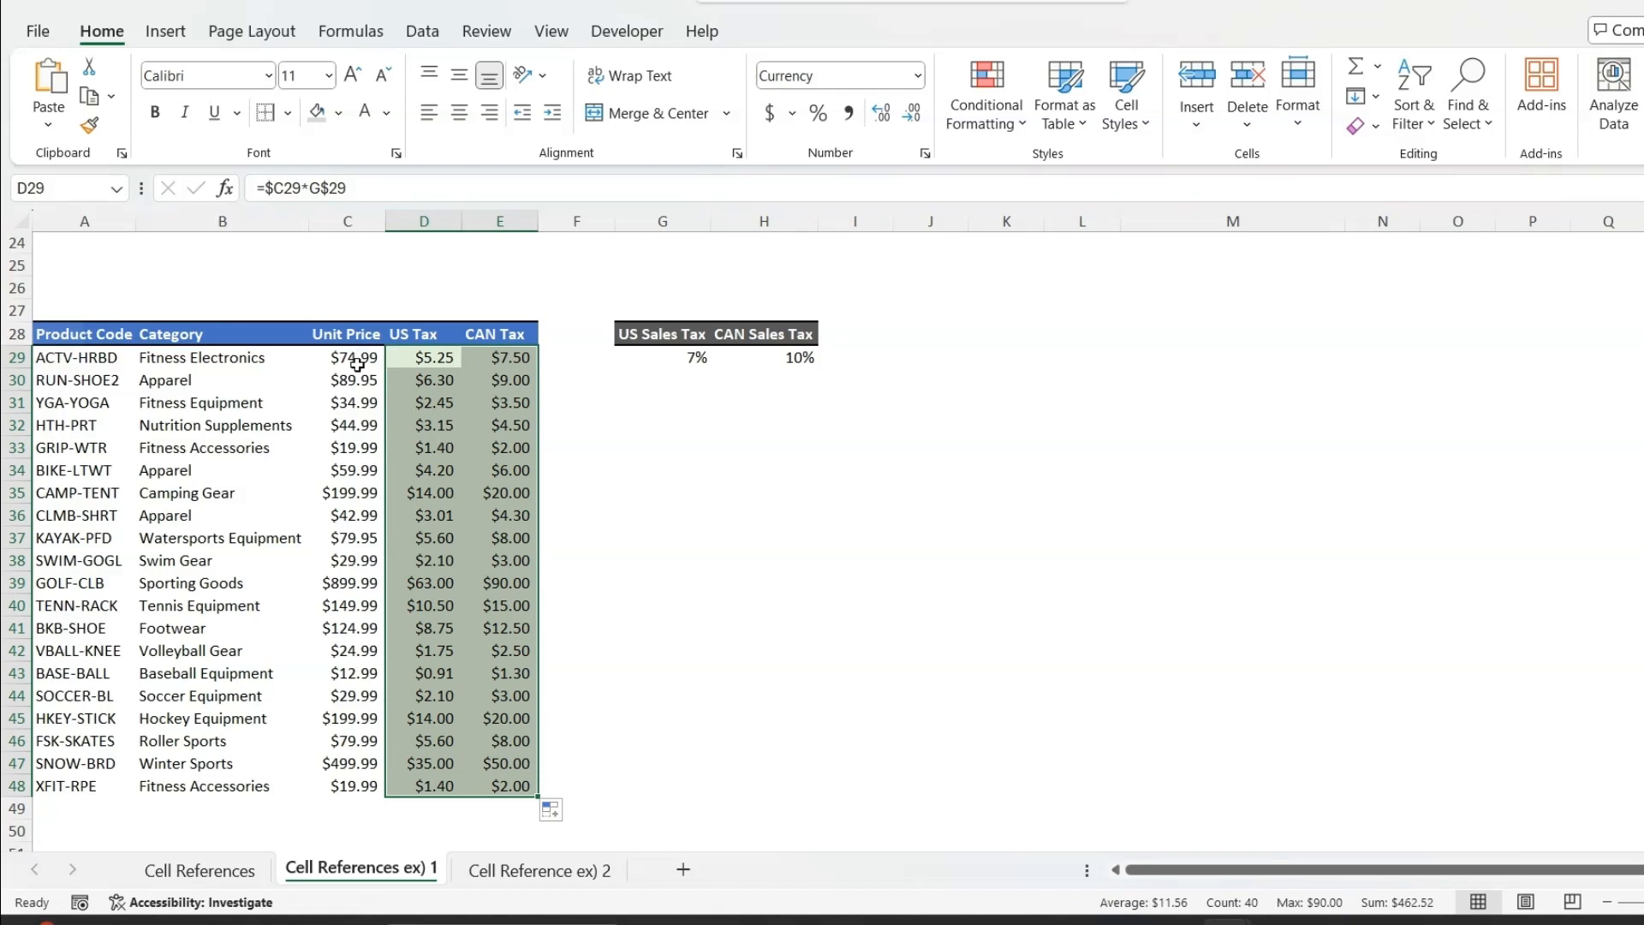
- Inspect the cells referenced by the tax formulas in D48 and E48
click(428, 786)
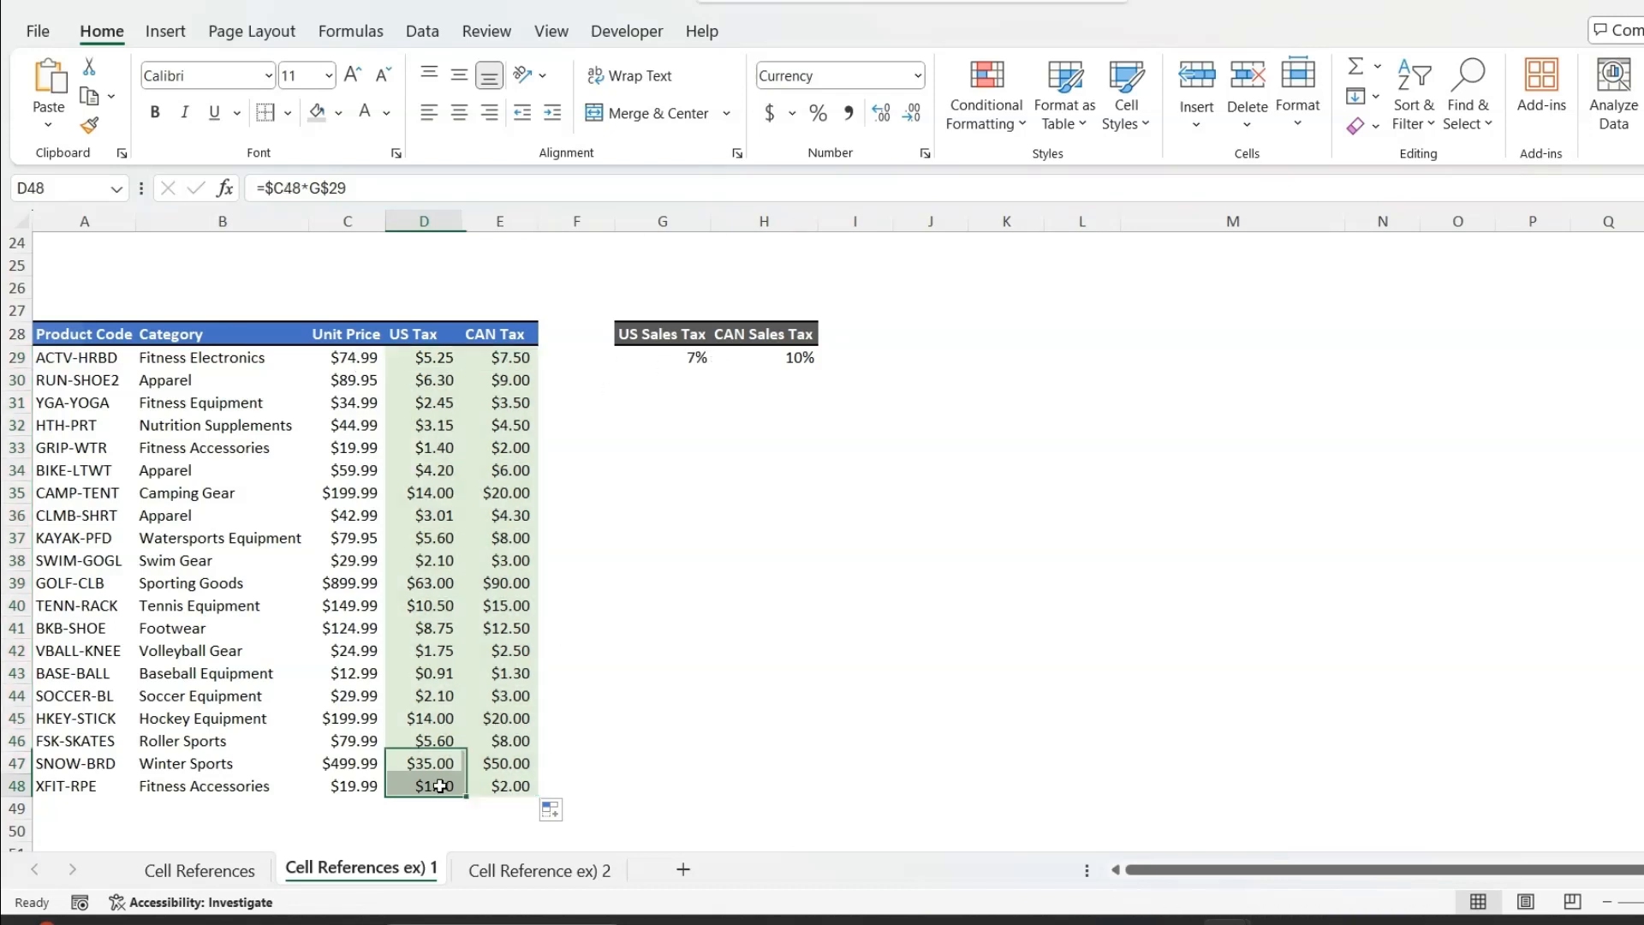
click(470, 189)
key(Tab)
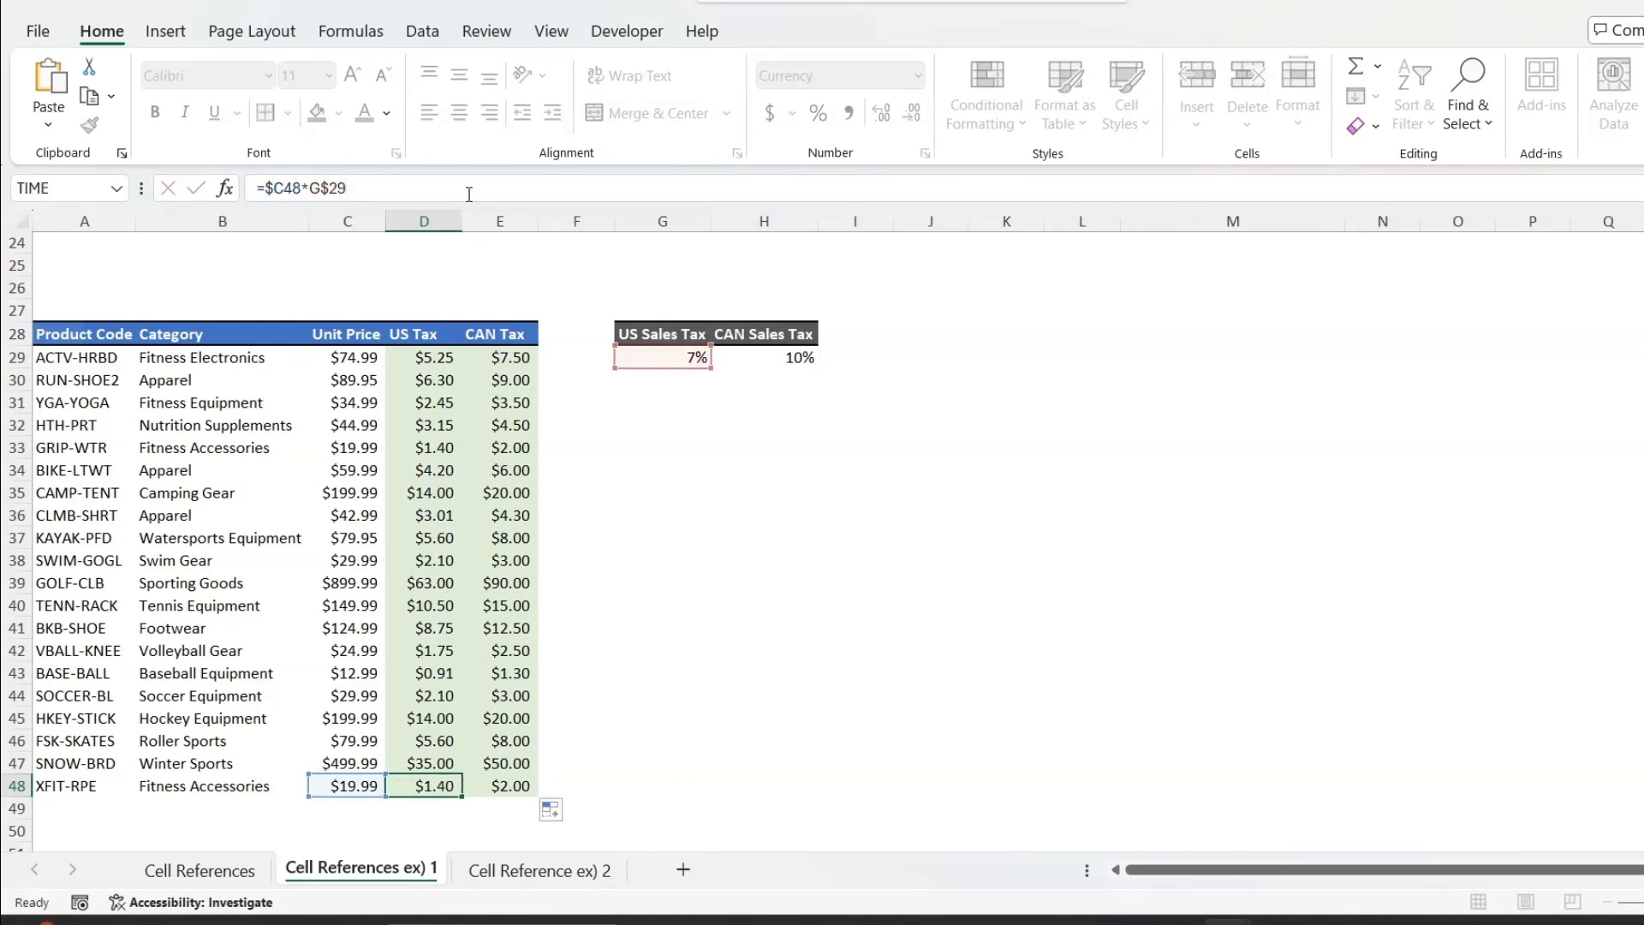
click(469, 188)
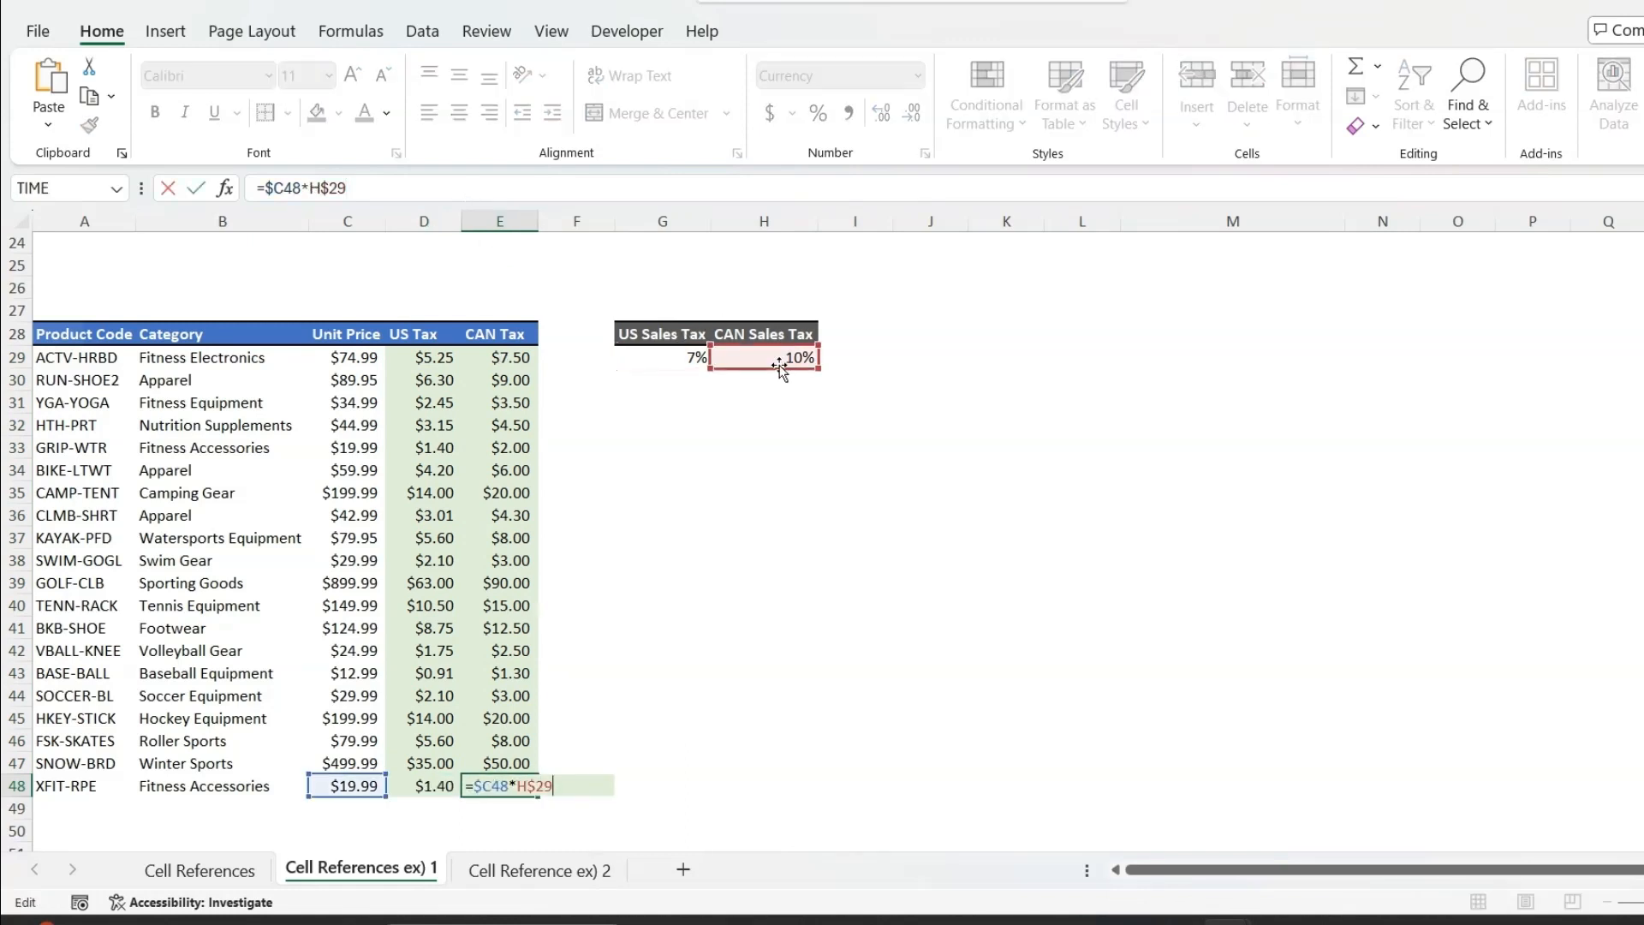
key(ctrl+Return)
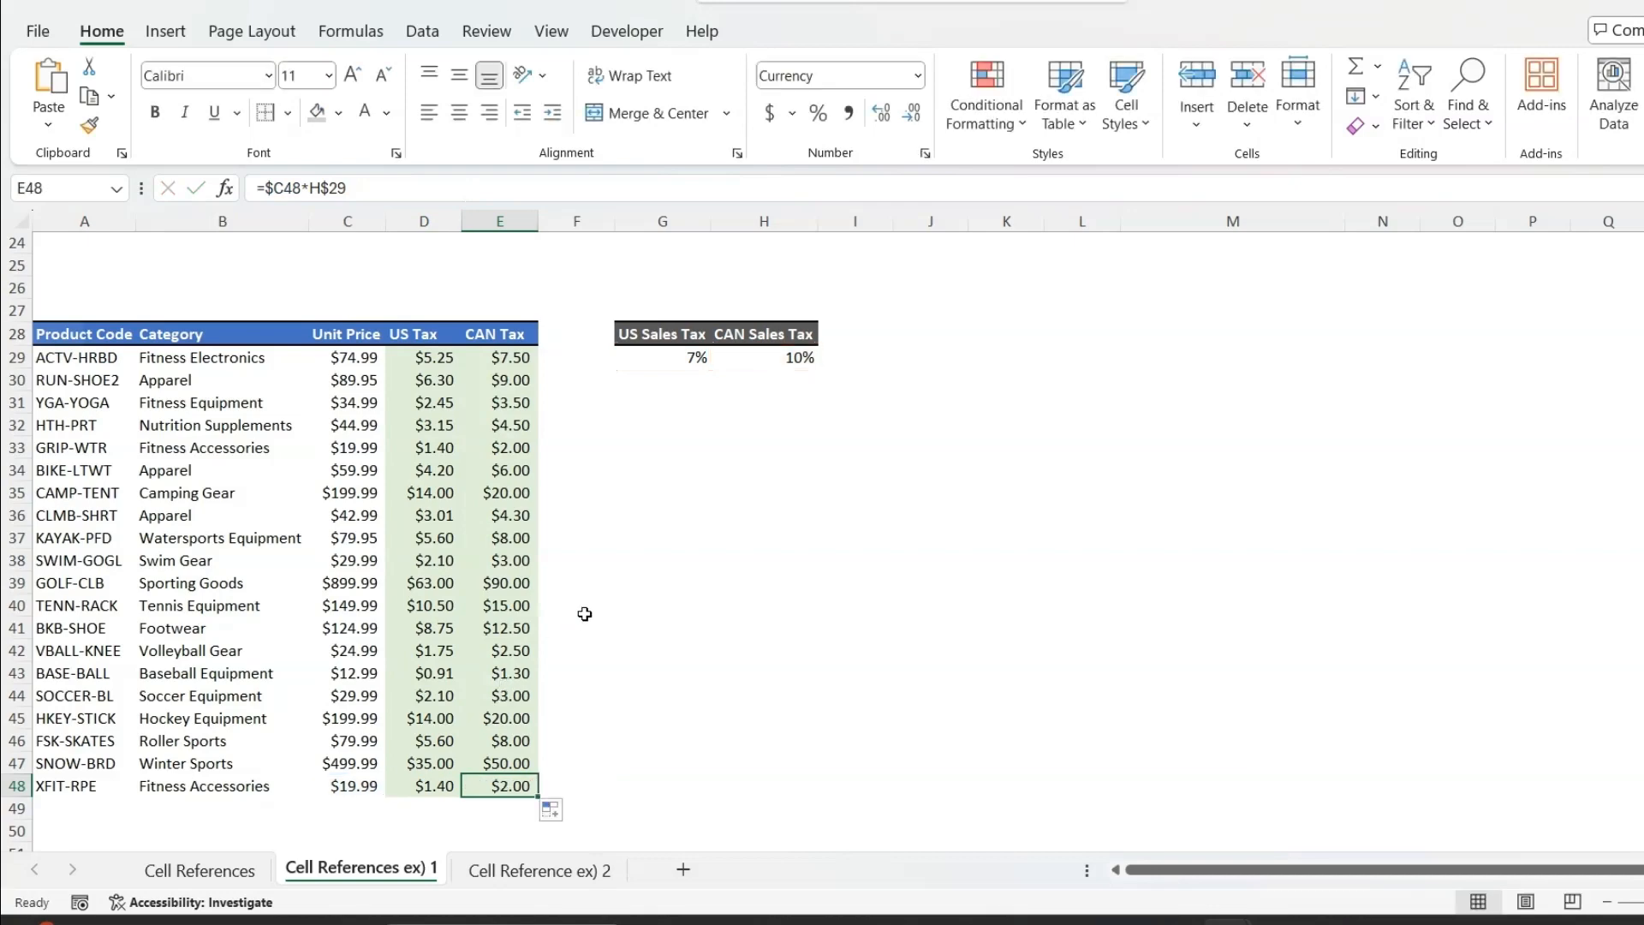
- On the Cell Reference ex) 2 sheet, start a SUMIFS formula in G4 with the absolute revenue range $D$4:$D$30 as sum range
scroll(596, 560, up, 8)
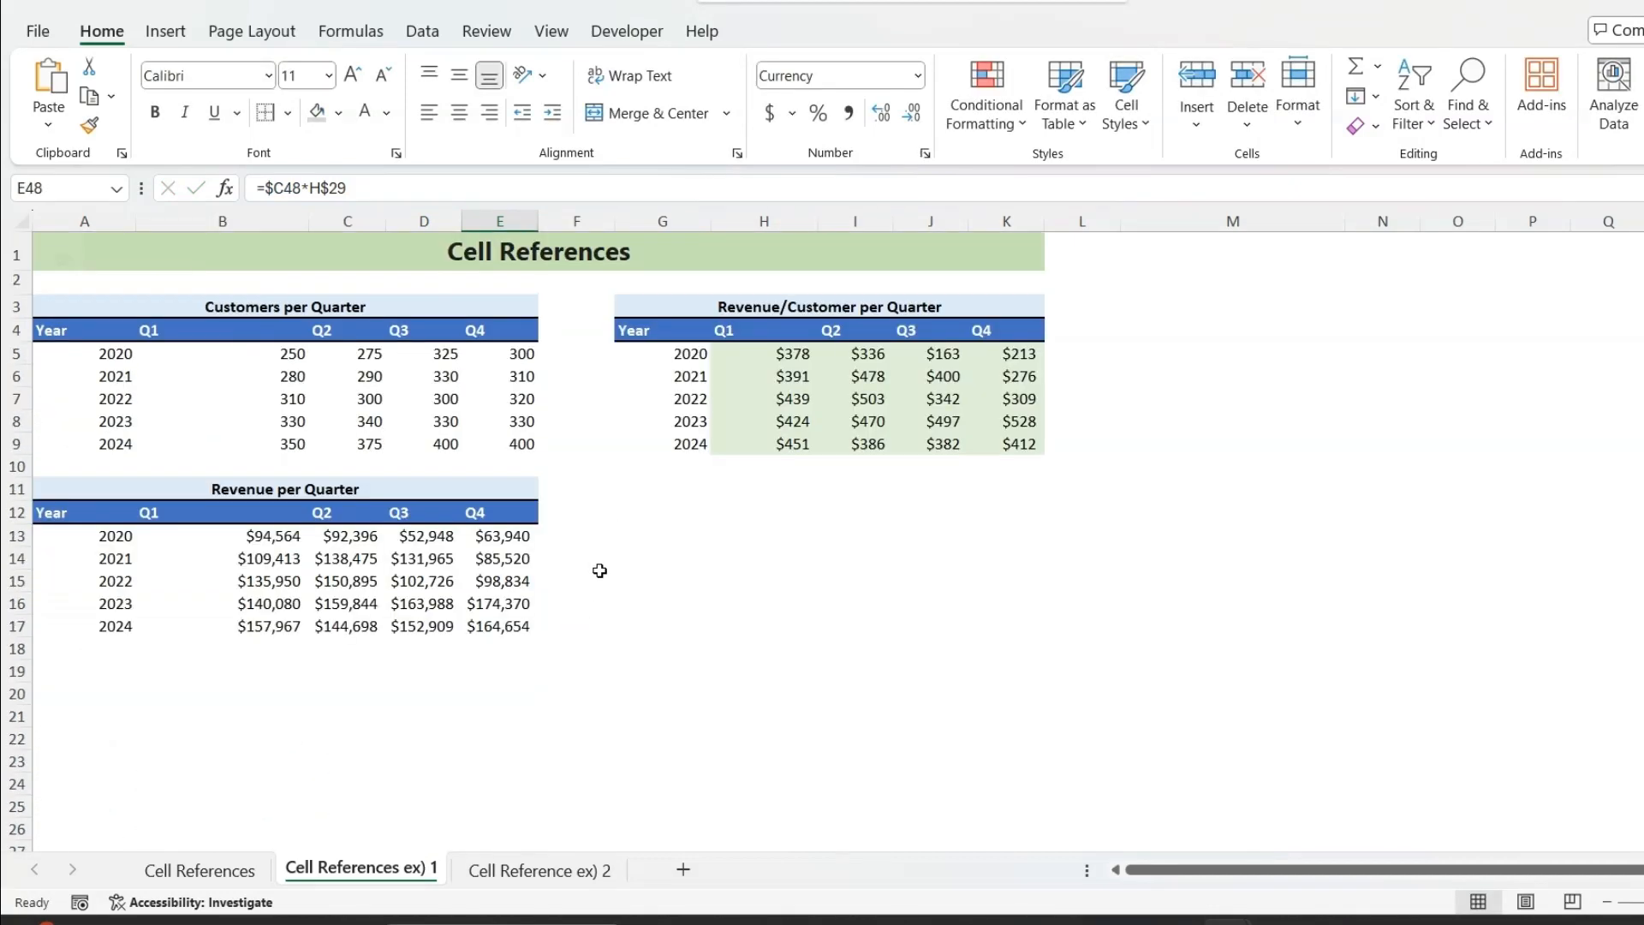
click(548, 871)
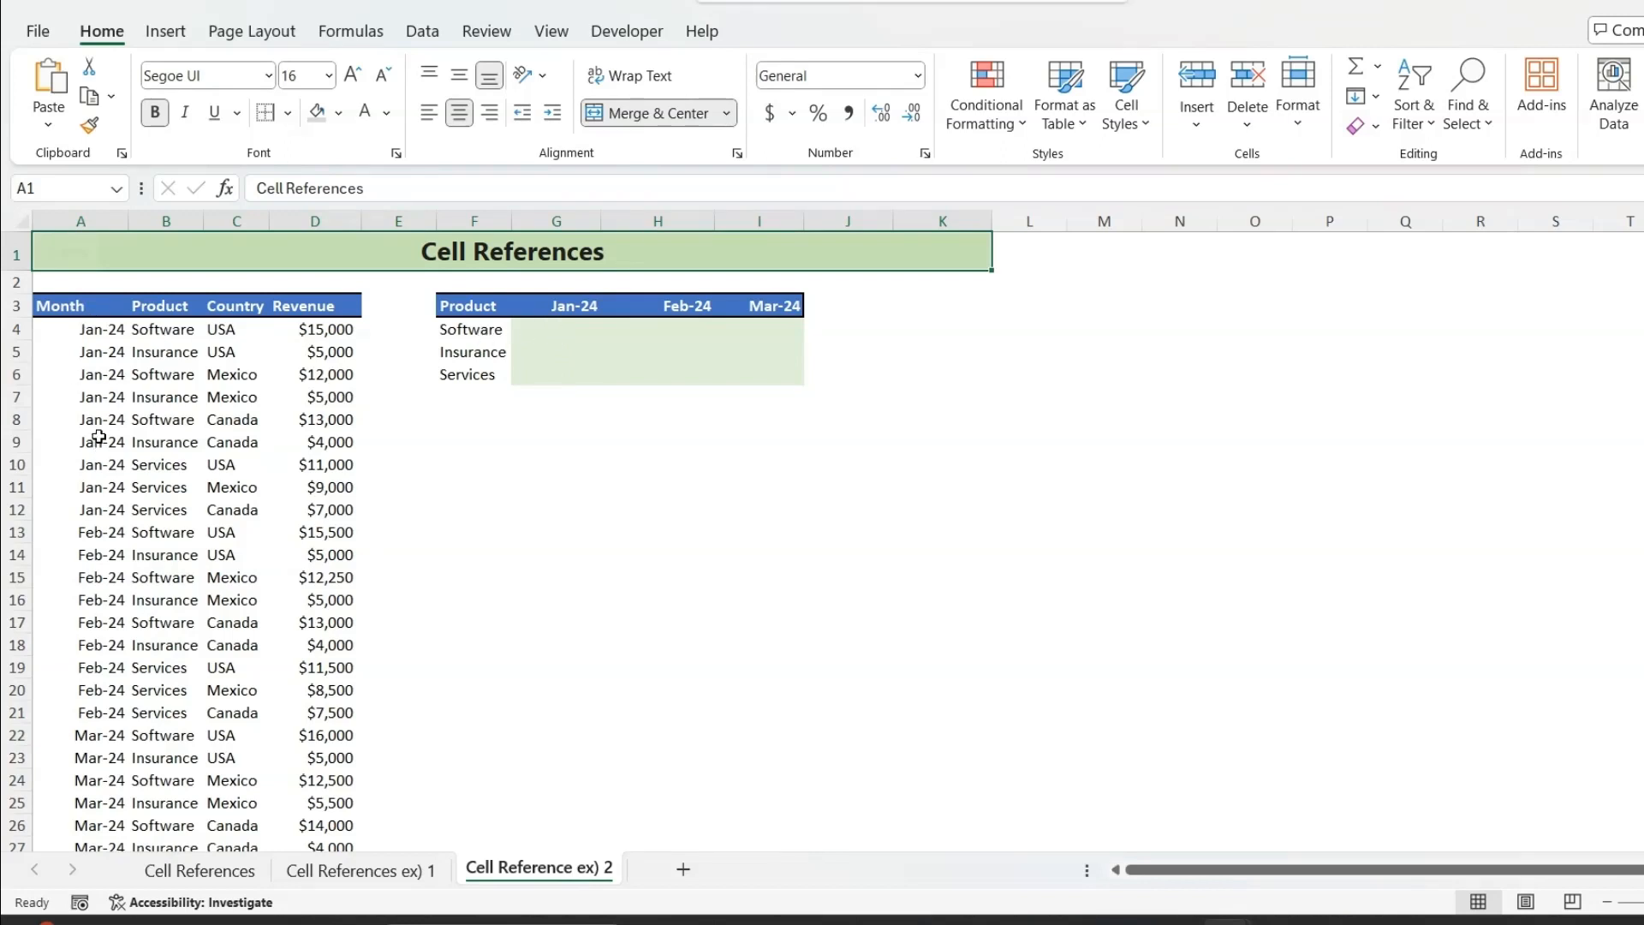
click(565, 325)
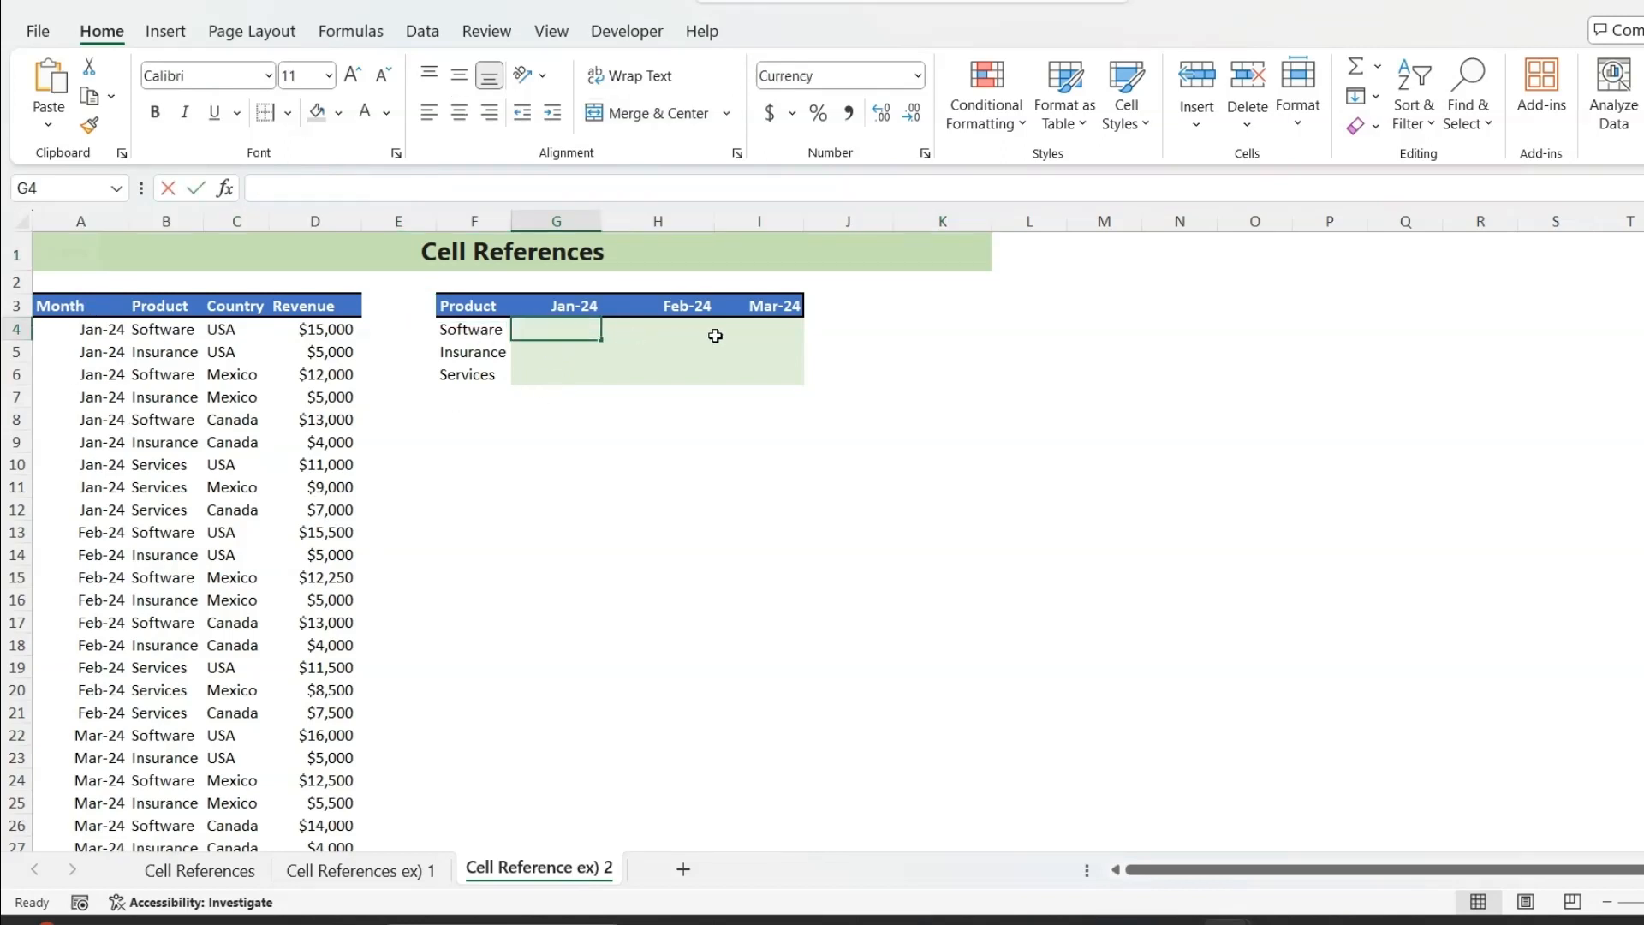
text(=sum)
key(Down)
key(Down)
key(Tab)
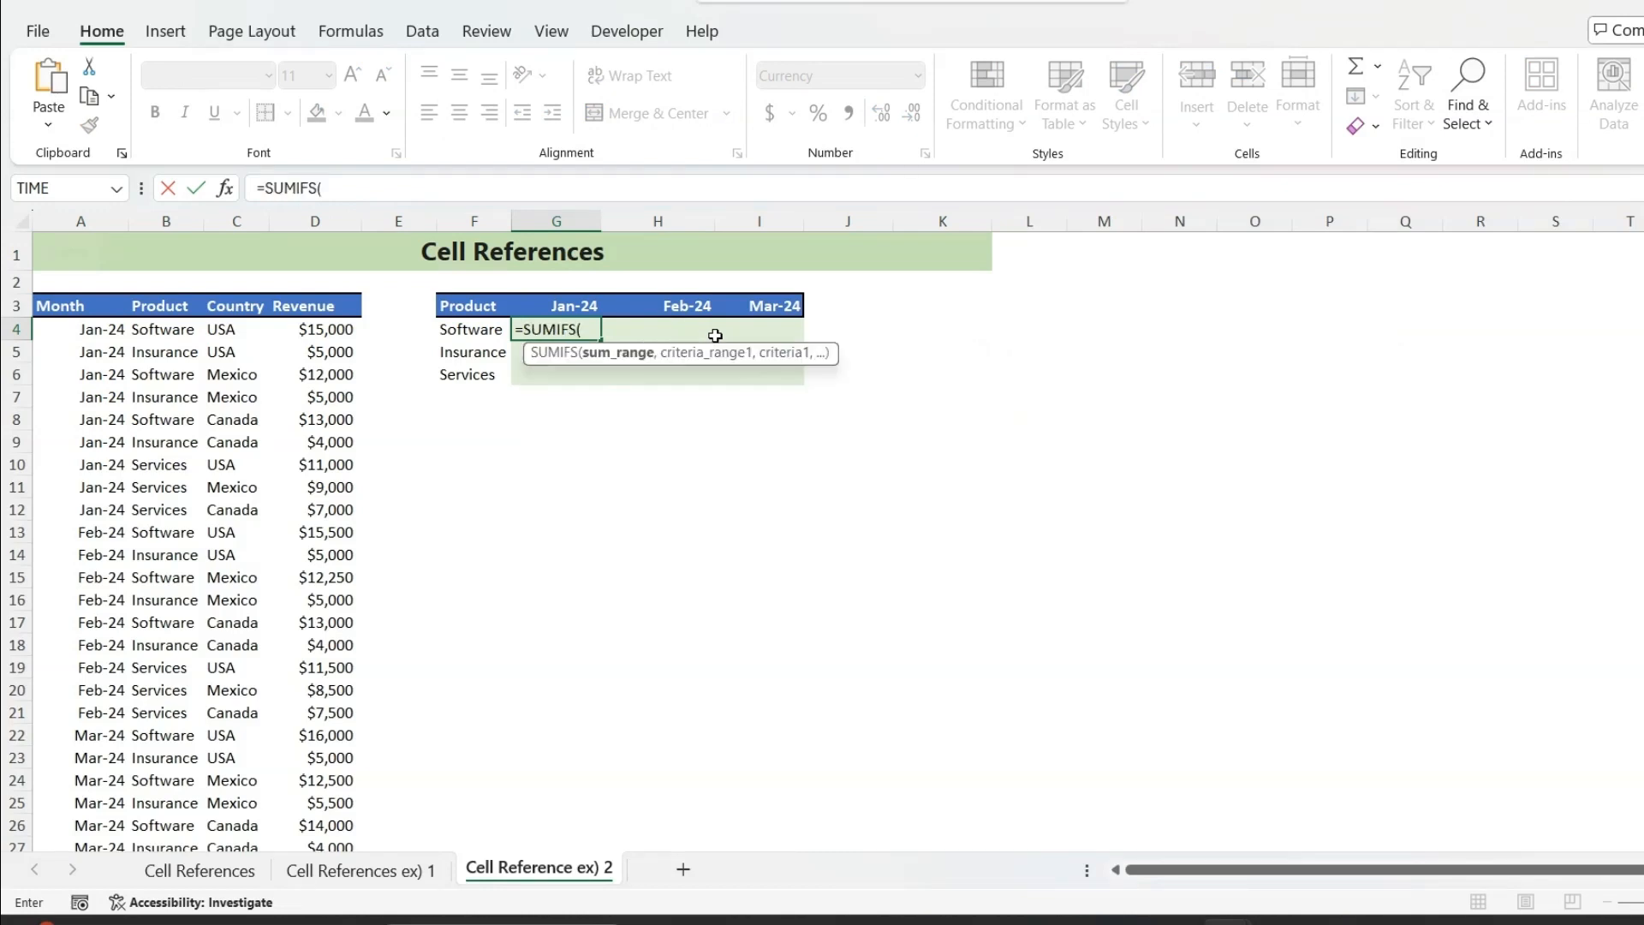
click(344, 332)
key(ctrl+shift+Down)
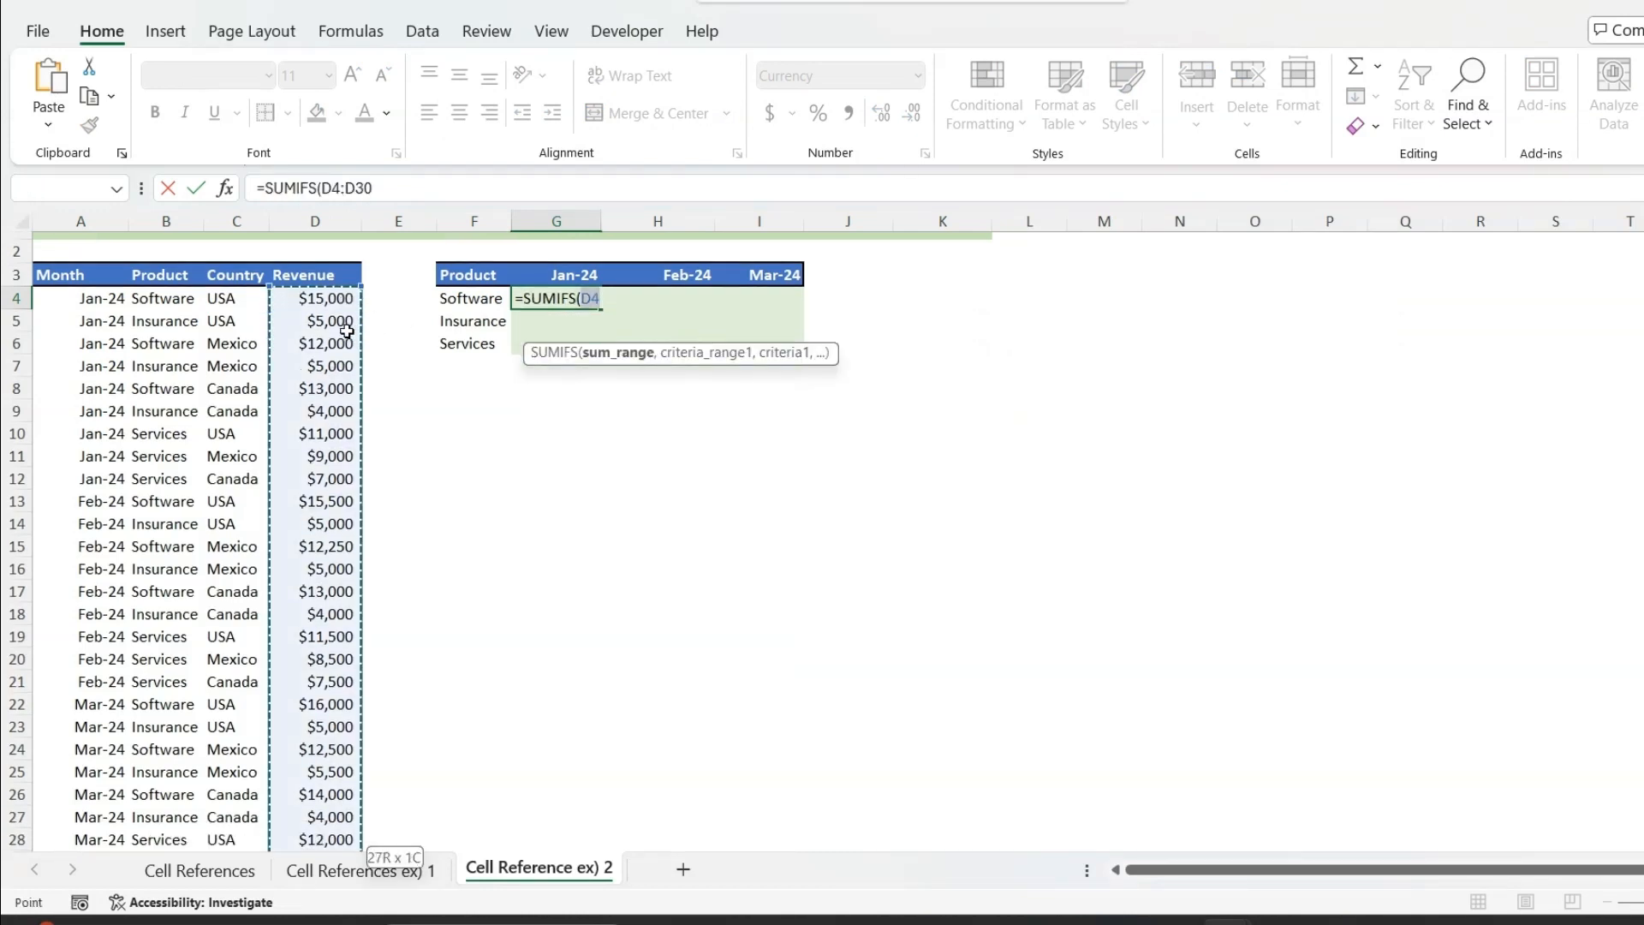
key(F4)
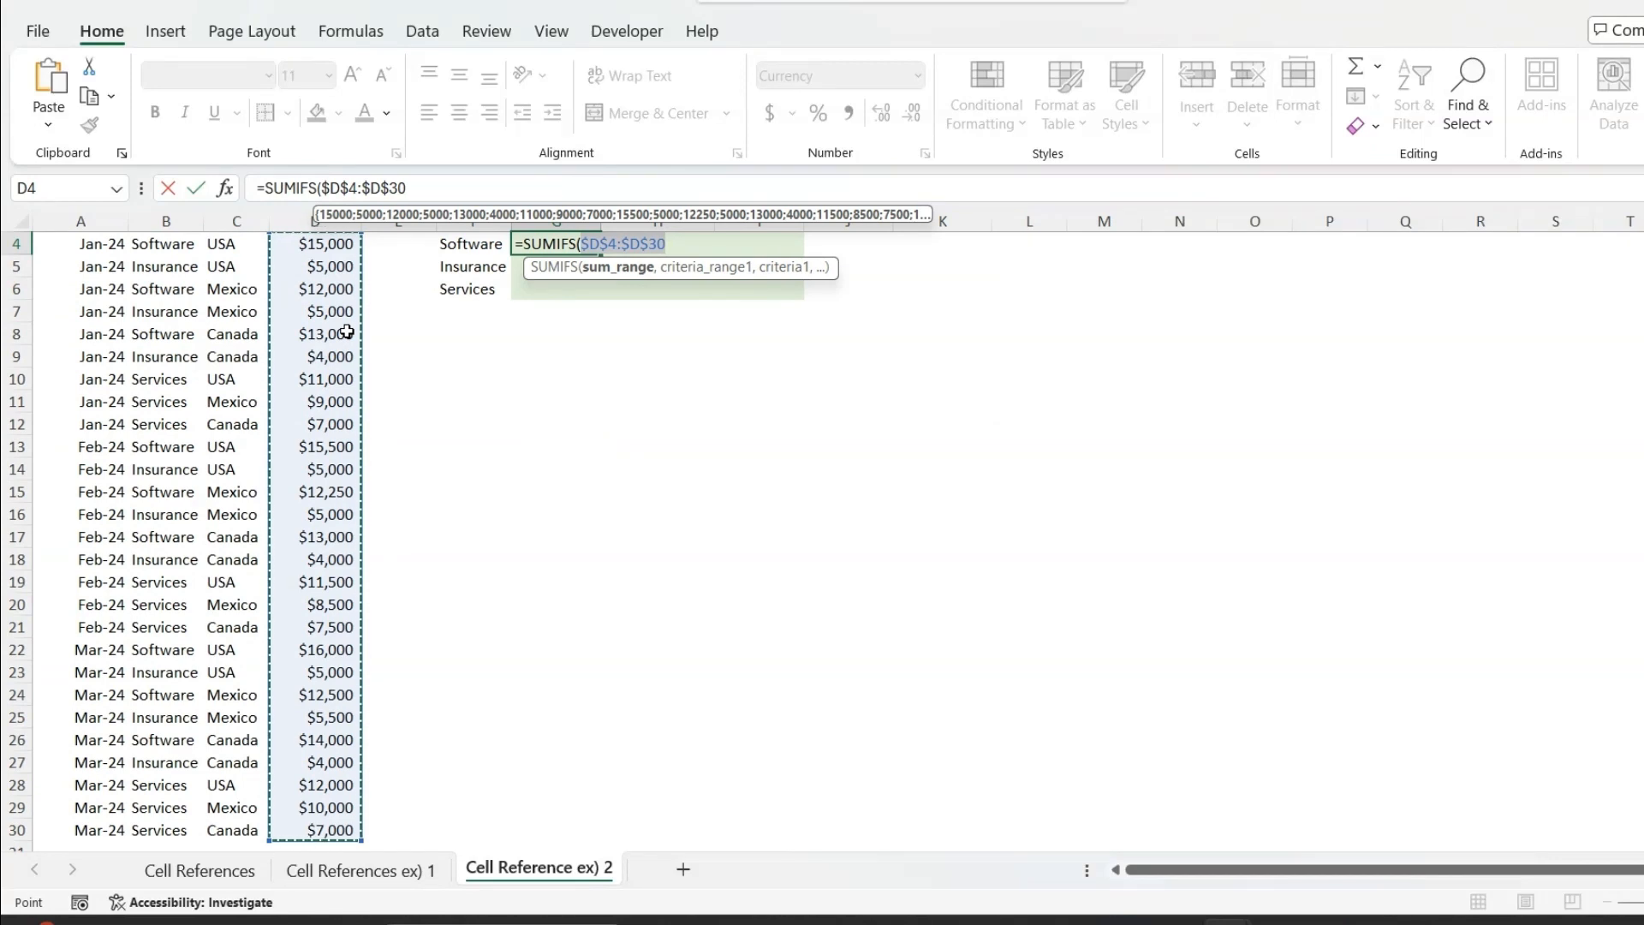
text(,)
- Add the absolute product range $B$4:$B$30 as first criteria range and $F4, with only the column locked, as its criterion
scroll(346, 331, up, 1)
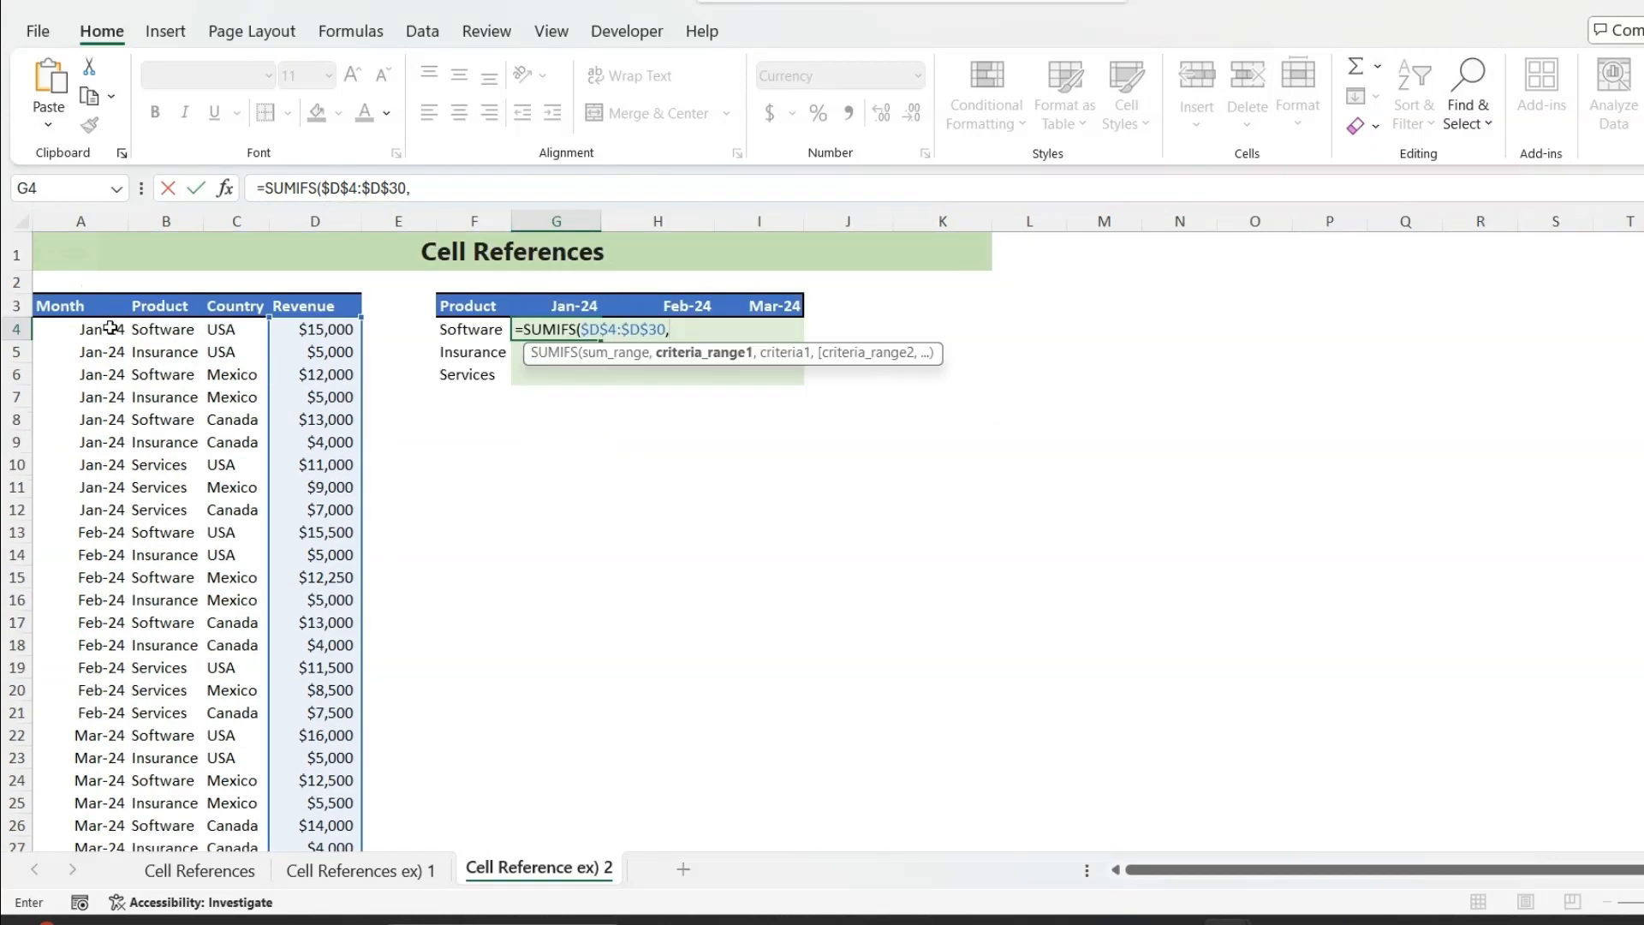
click(185, 333)
key(ctrl+shift+Down)
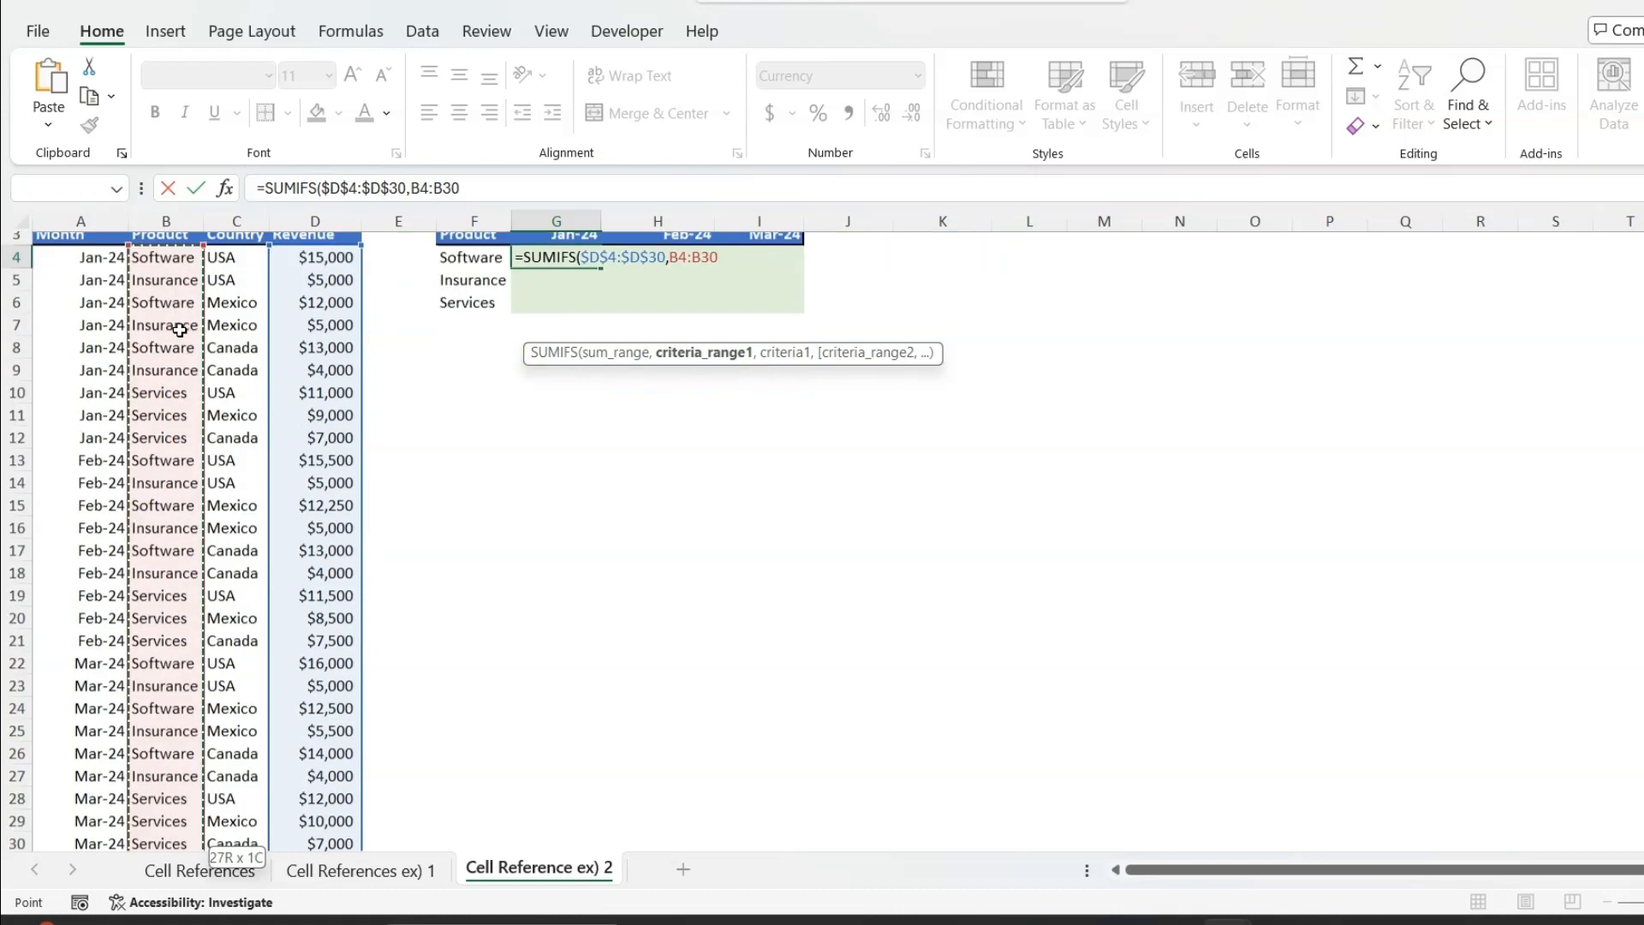
key(F4)
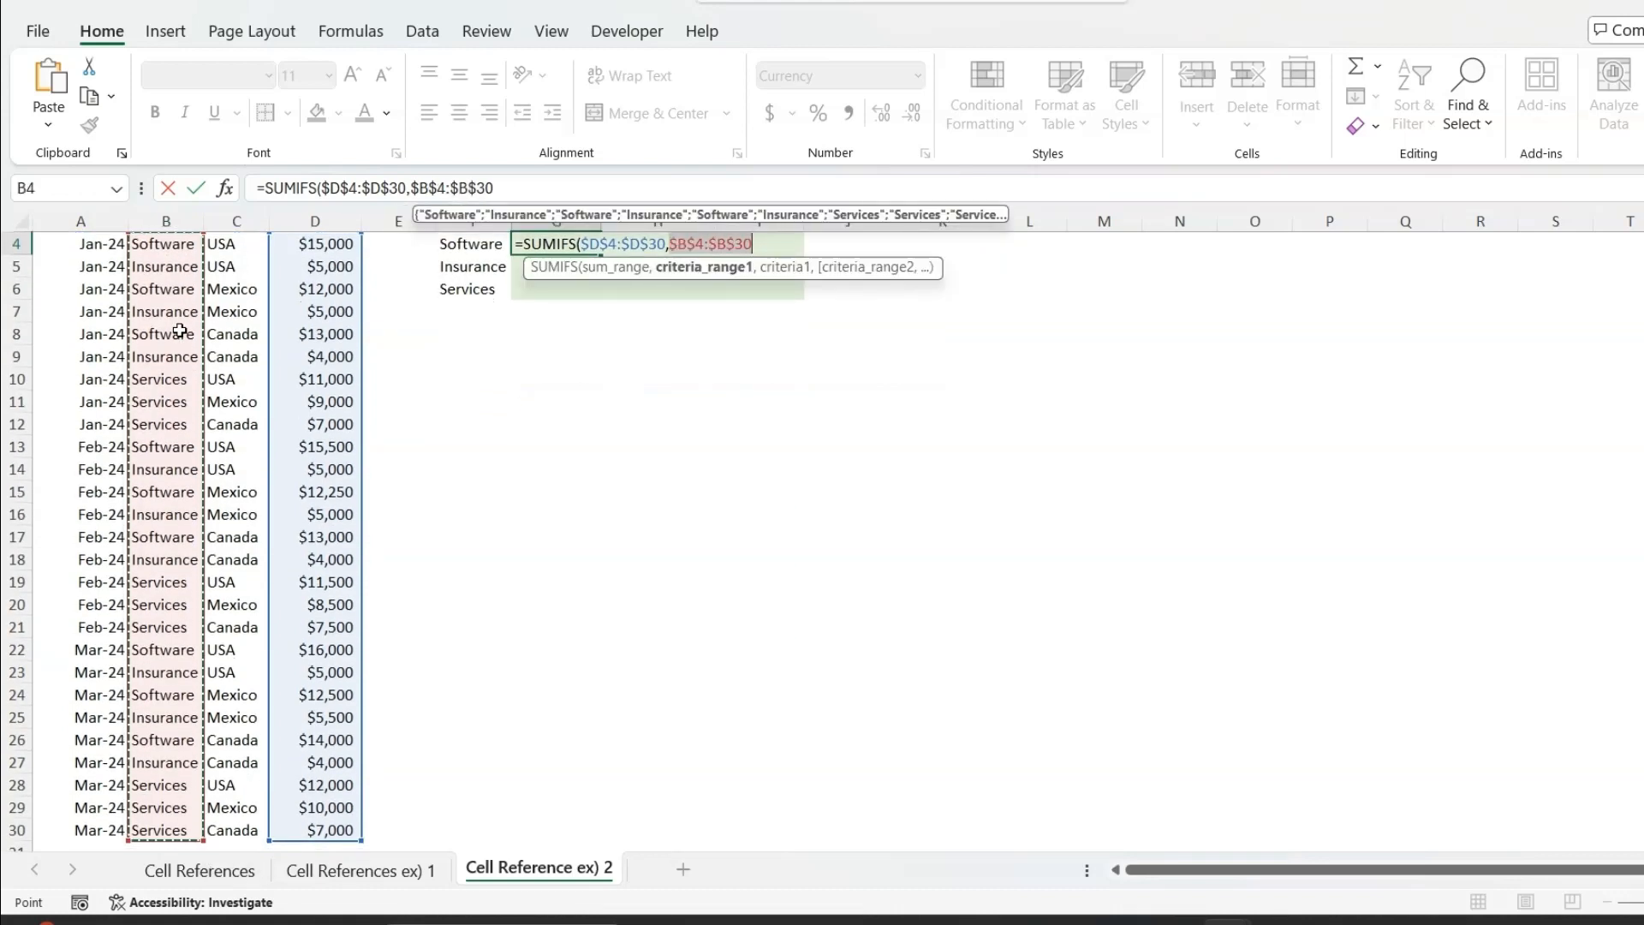
text(,)
scroll(293, 367, up, 1)
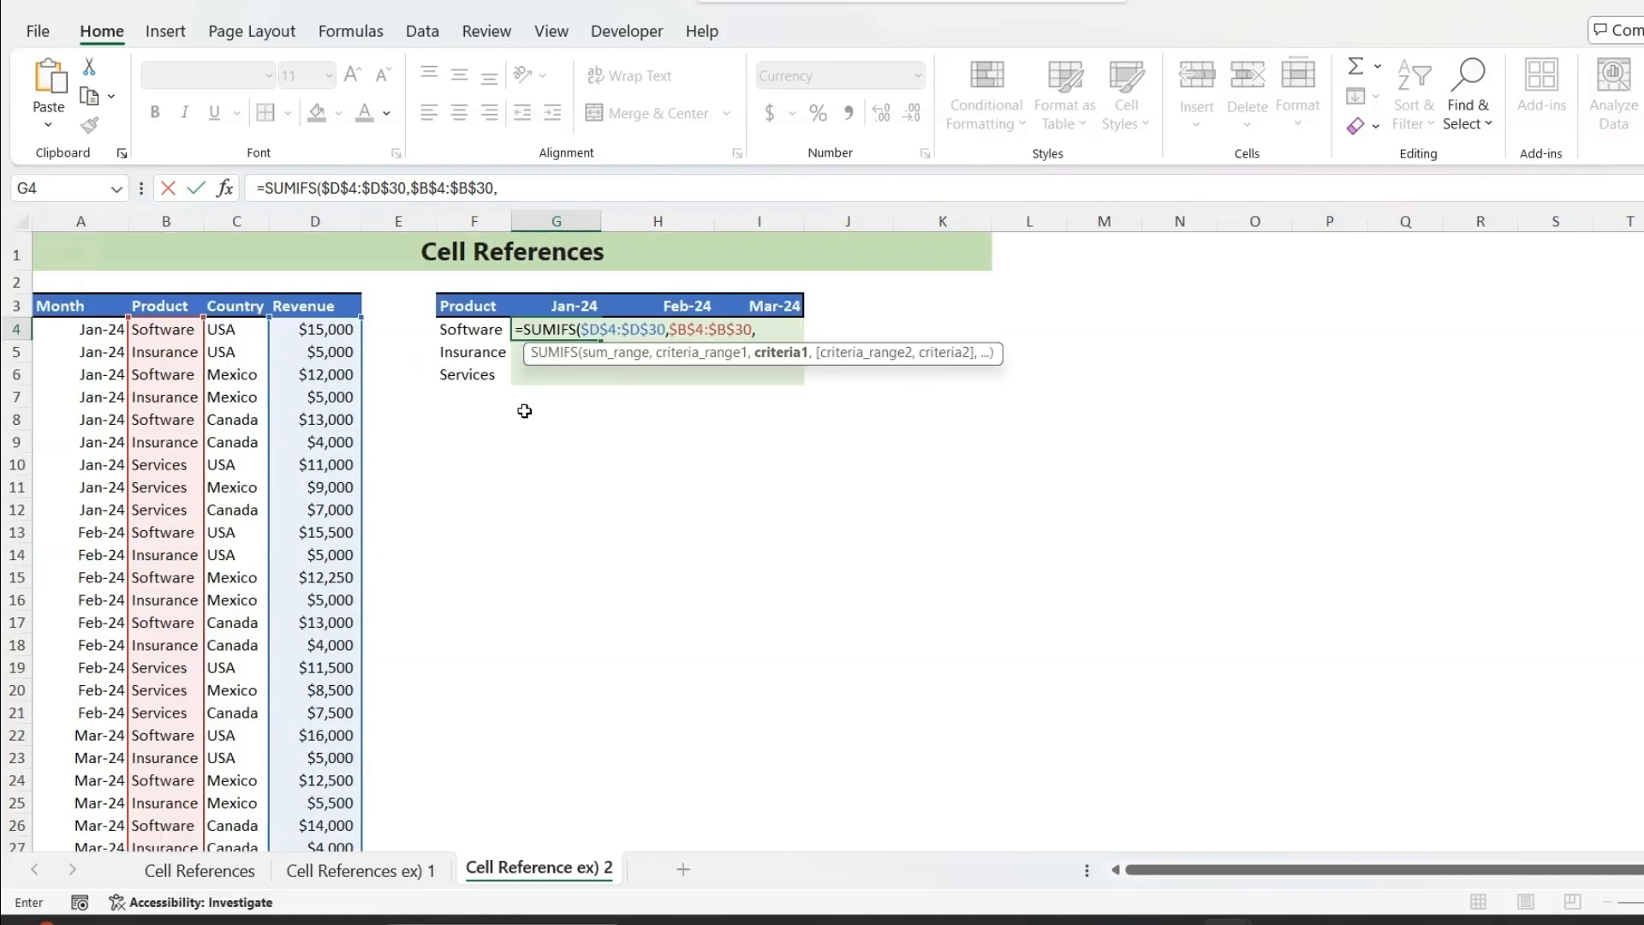
click(484, 334)
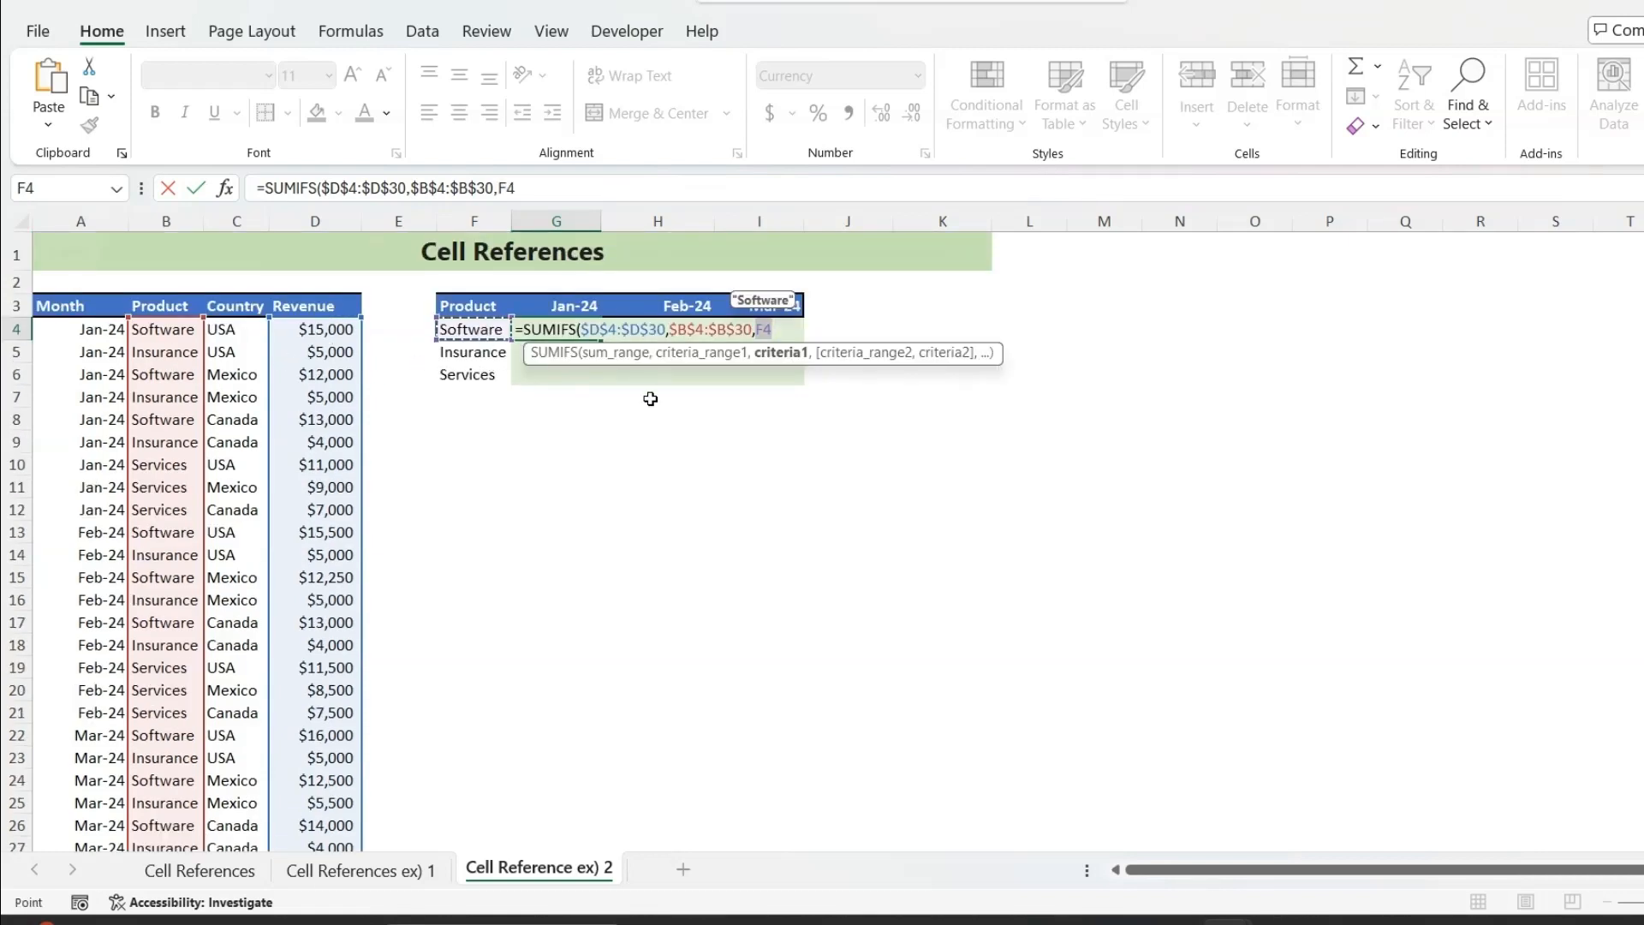
key(F4)
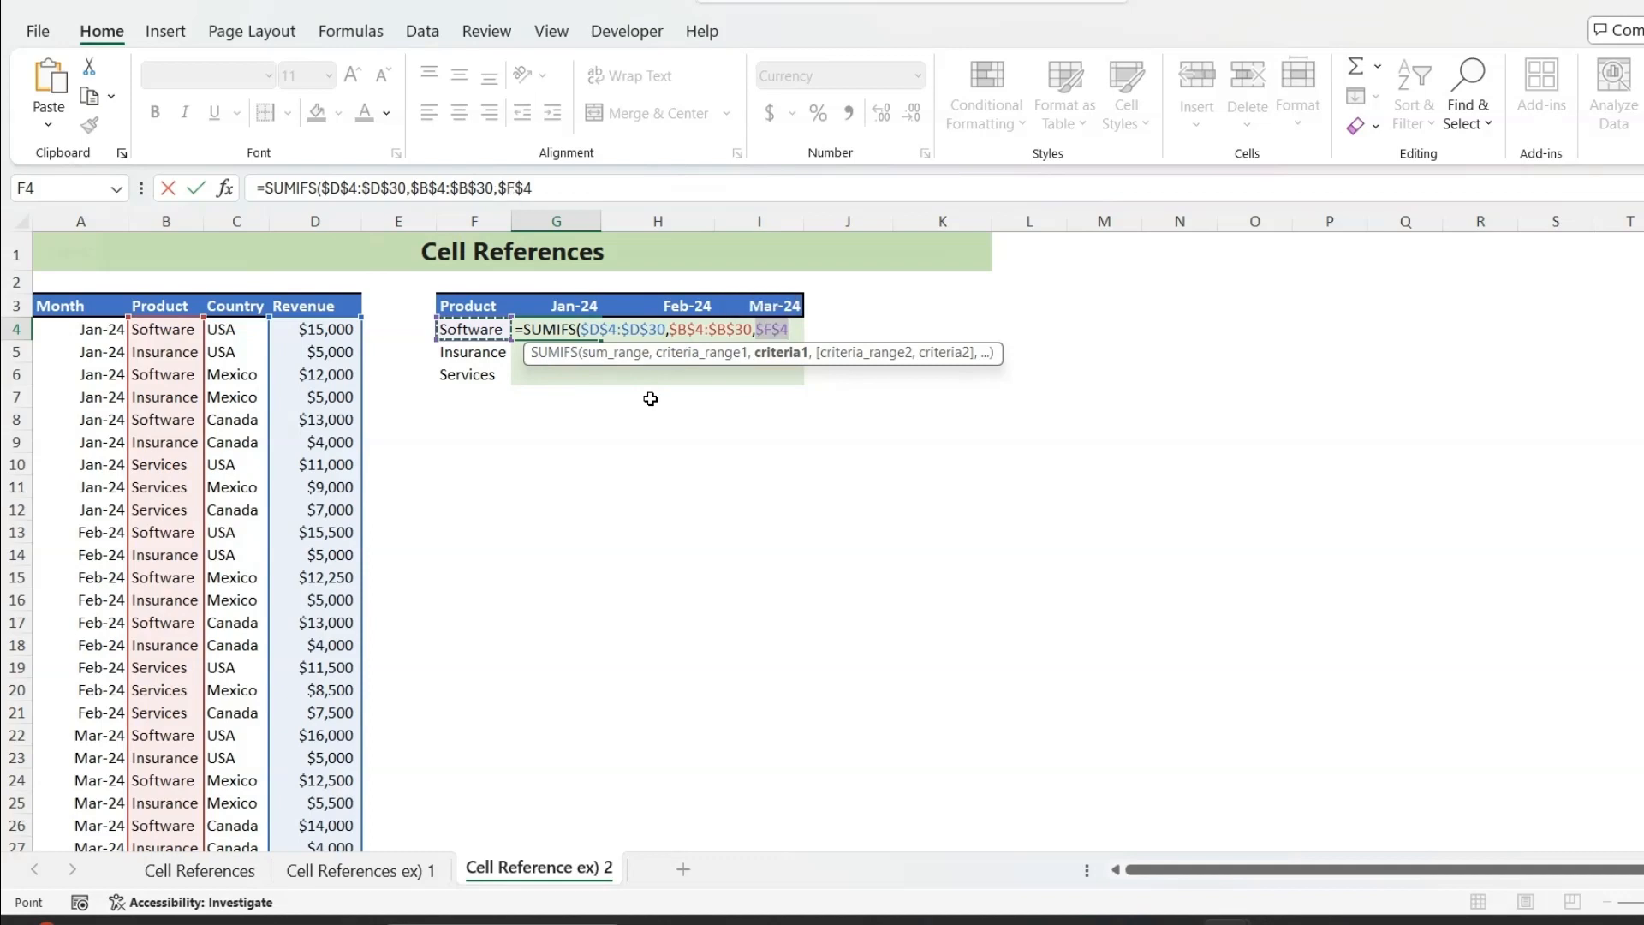
key(F4)
key(F4)
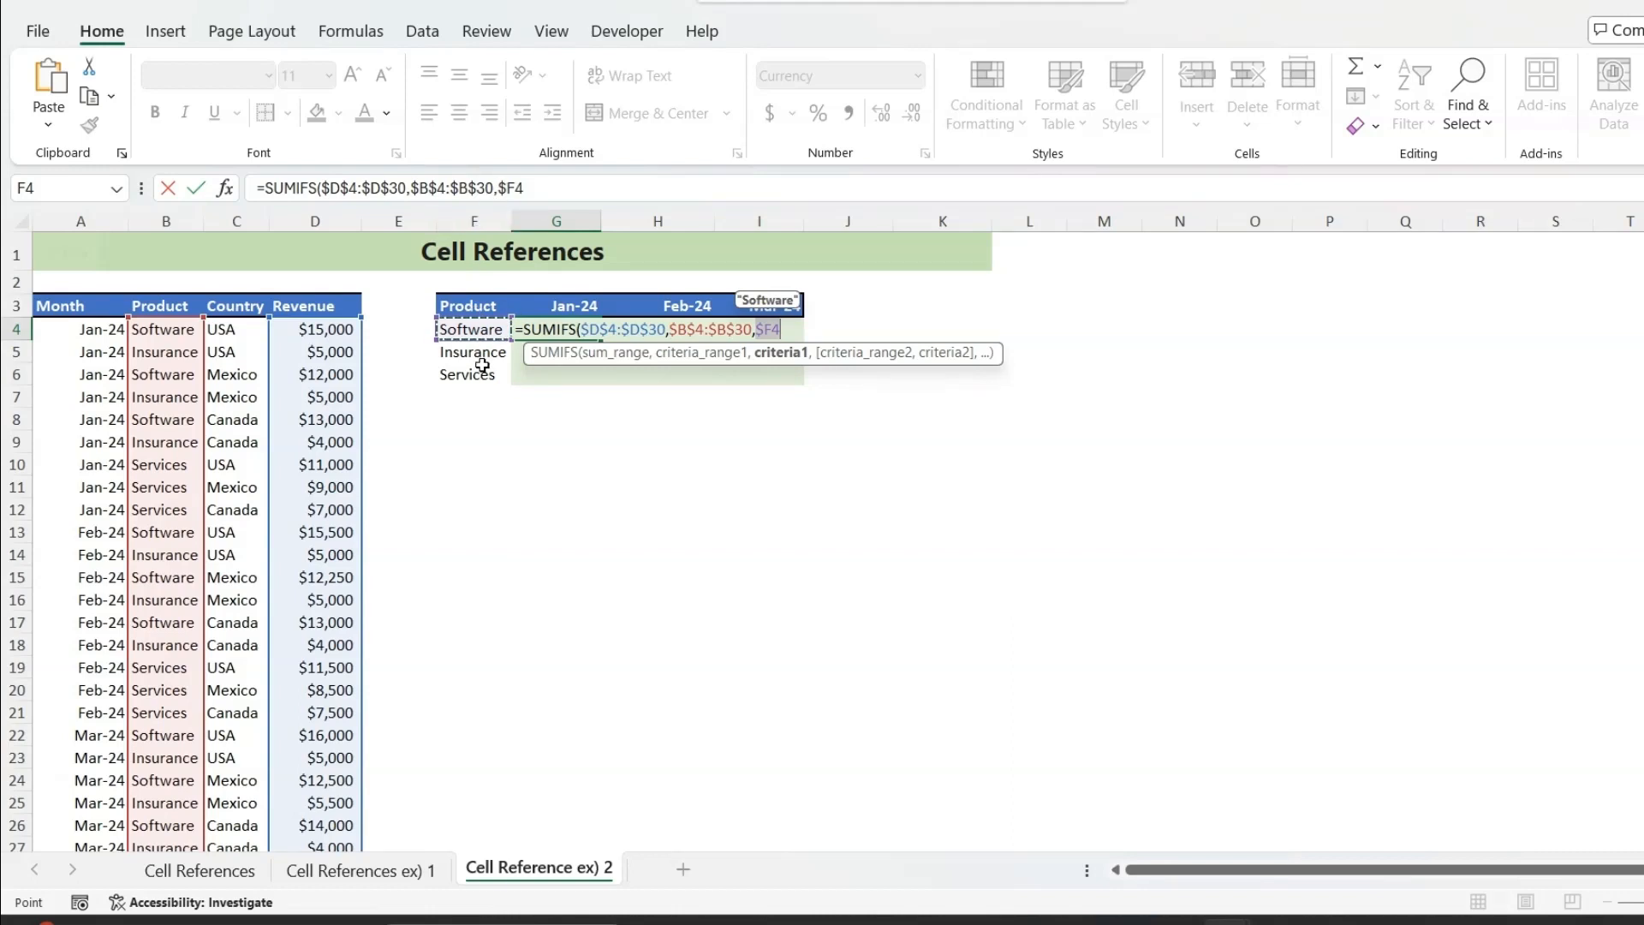
- Add the absolute month range $A$4:$A$30 with the row-locked criterion G$3 and complete the SUMIFS formula in G4
click(537, 186)
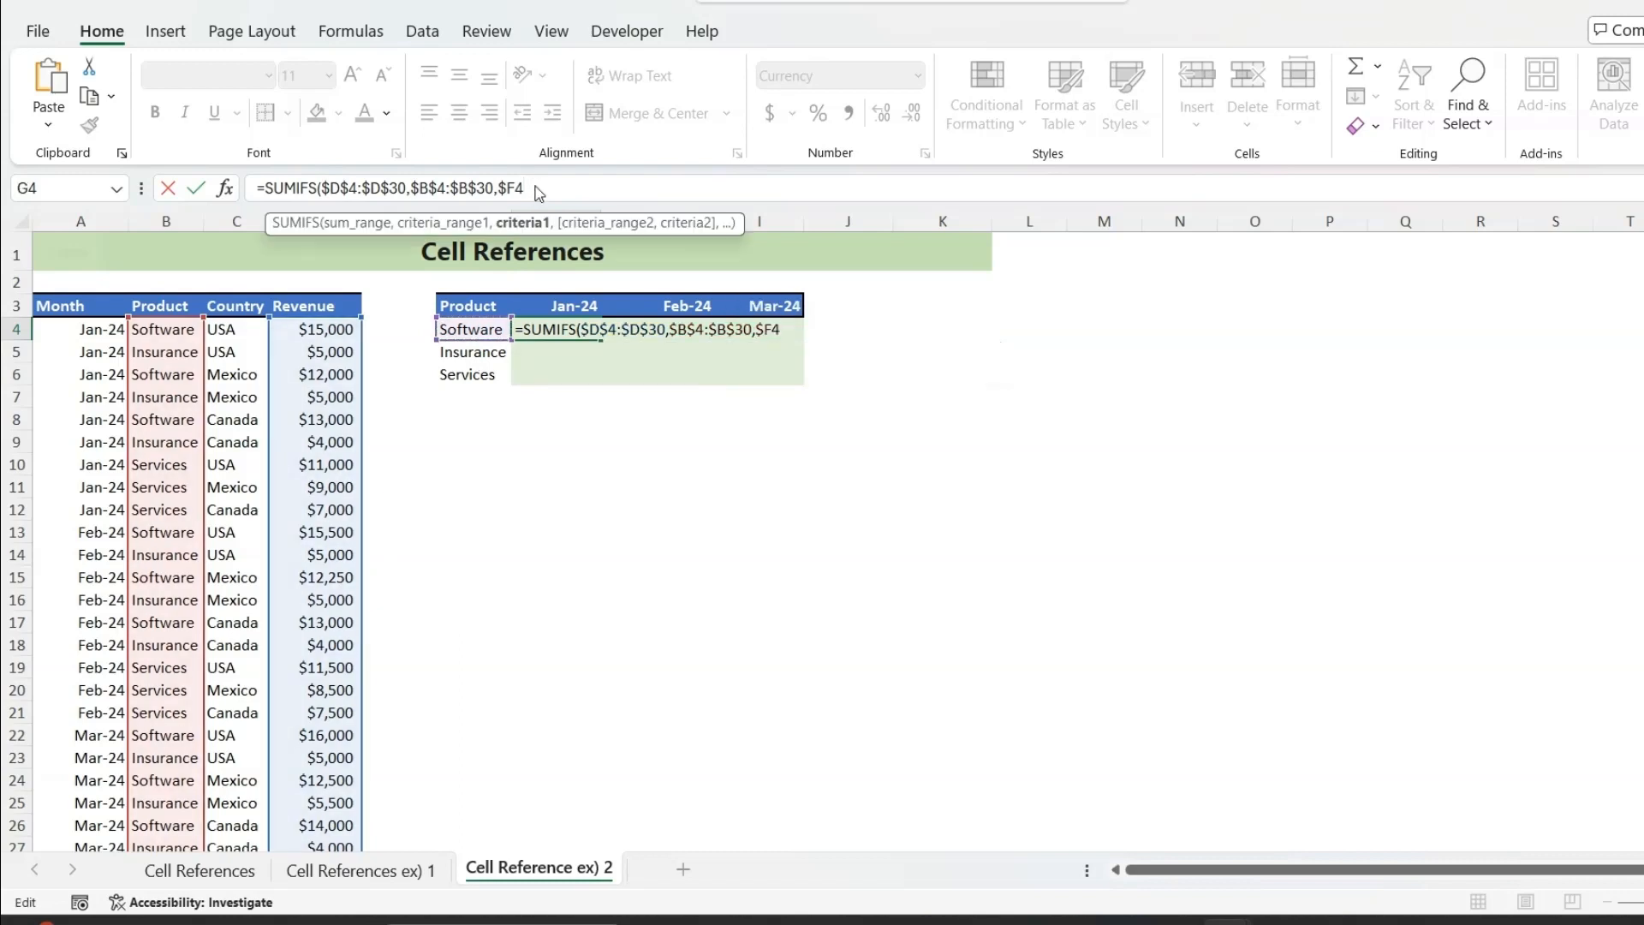
text(,)
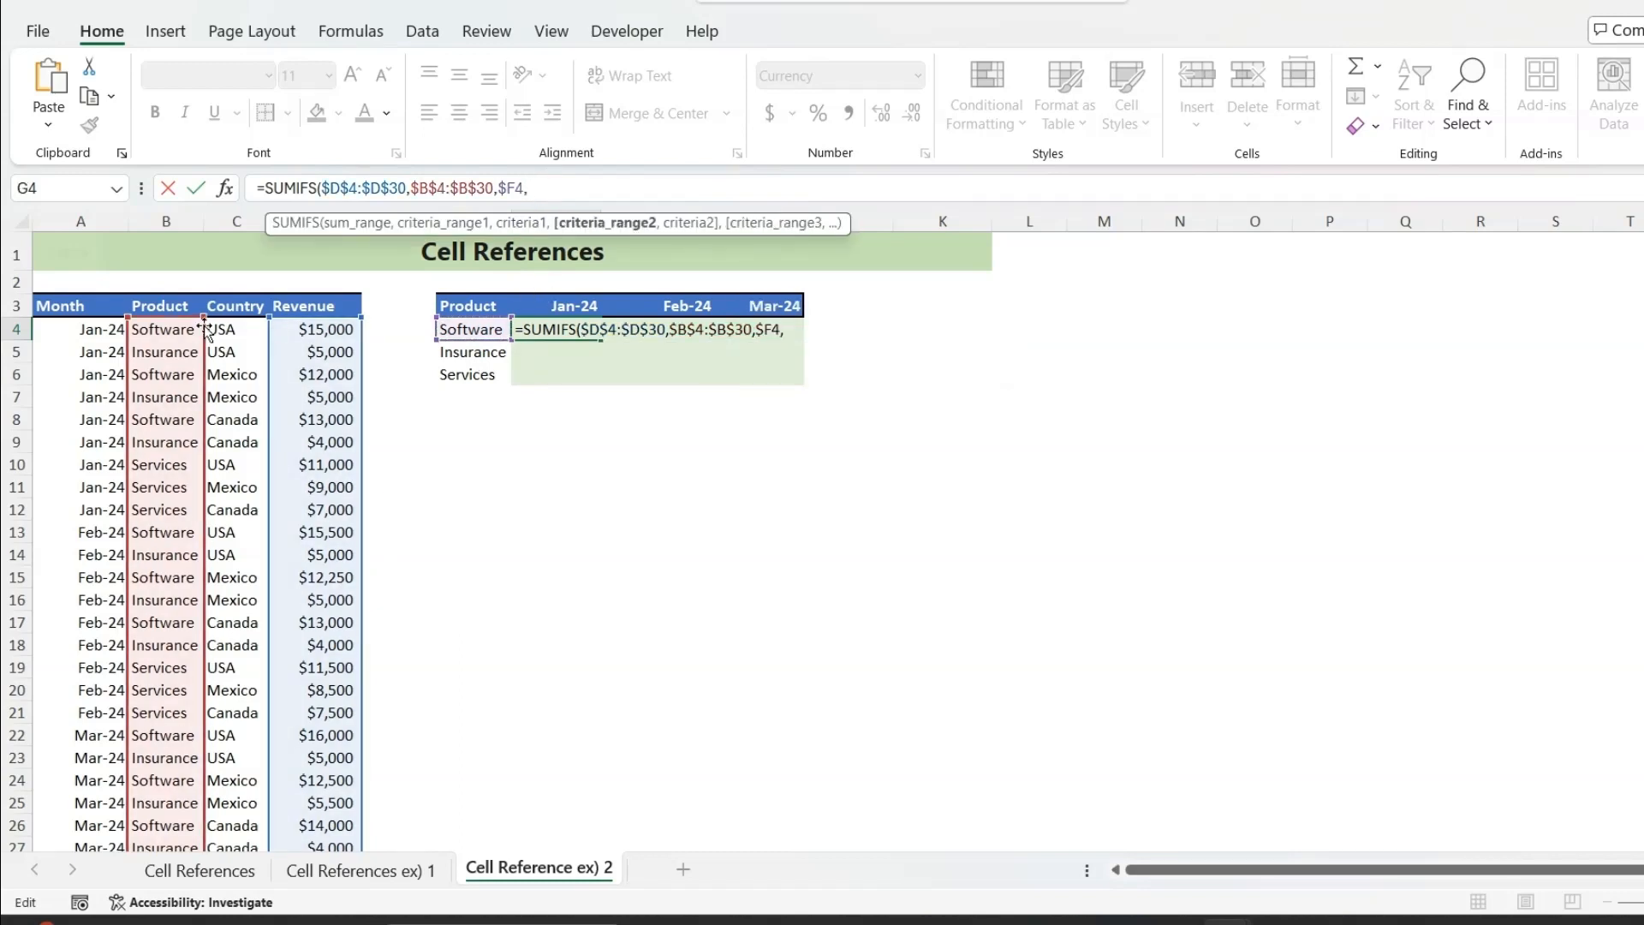
click(90, 325)
key(ctrl+shift+Down)
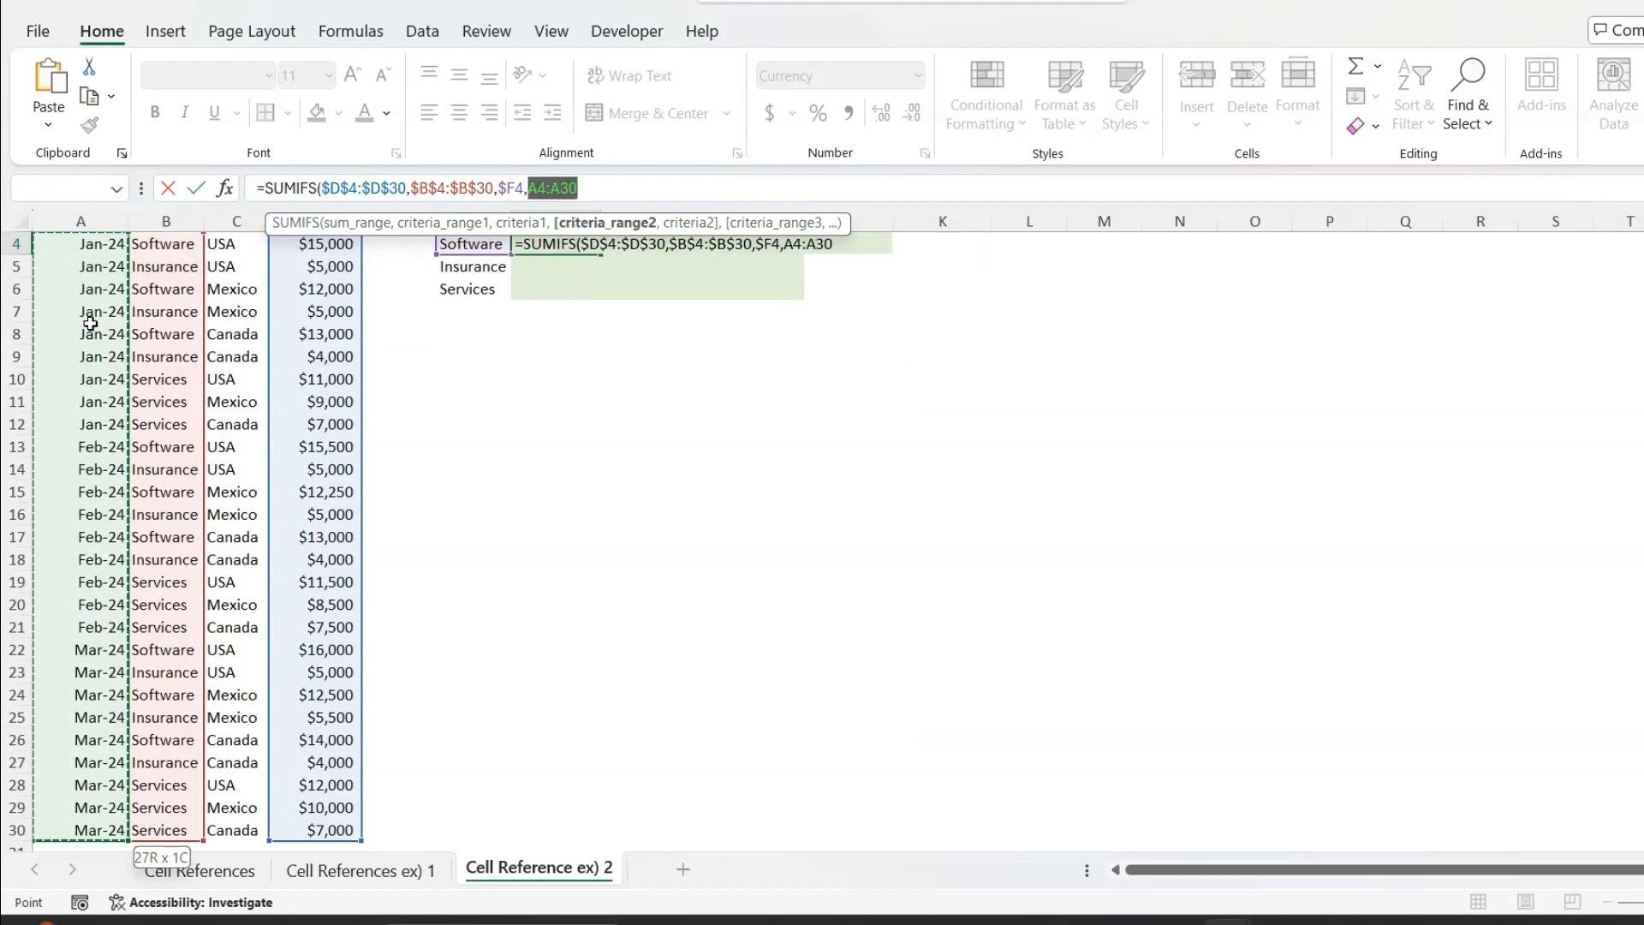
key(F4)
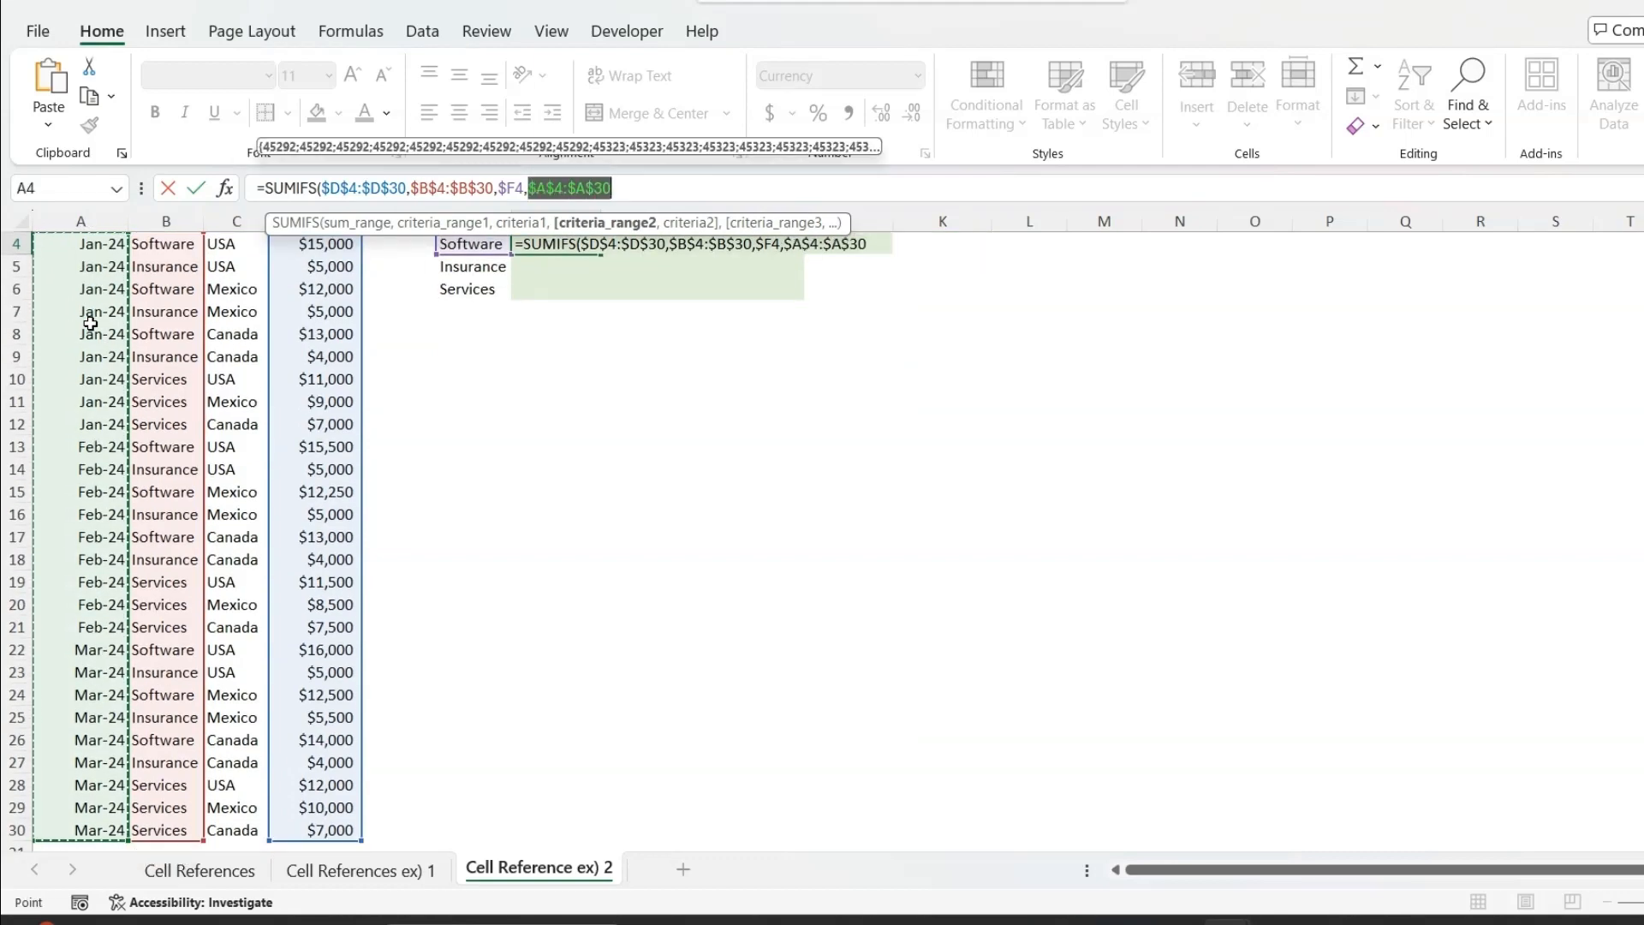
text(,)
scroll(634, 445, up, 1)
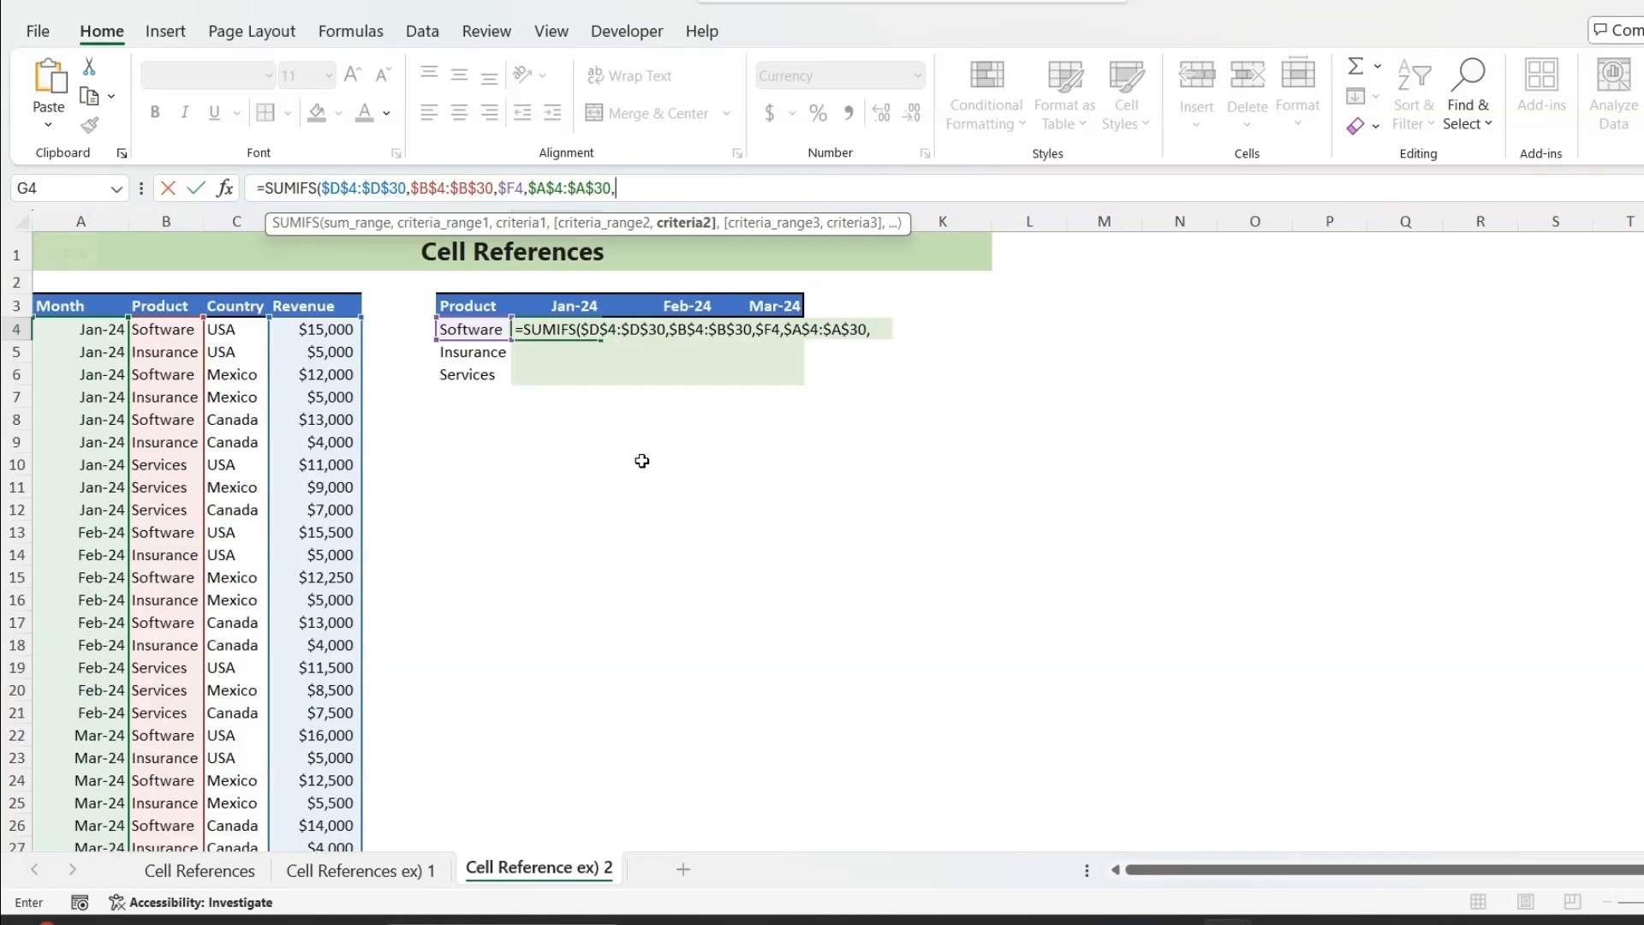
click(586, 306)
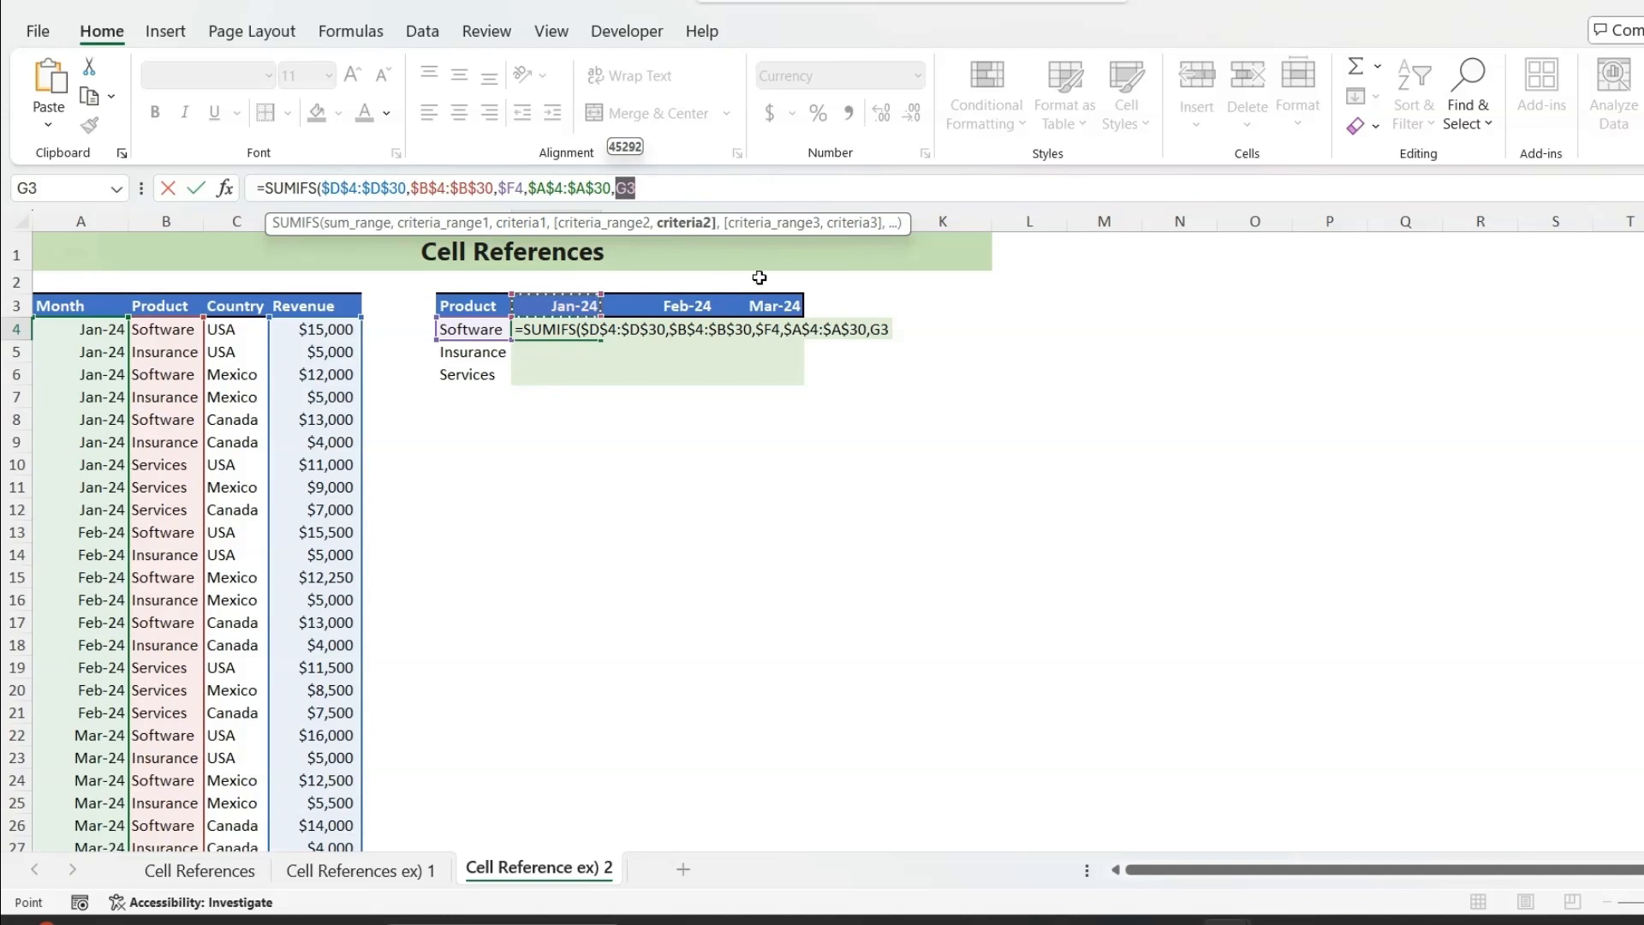
key(F4)
key(F4)
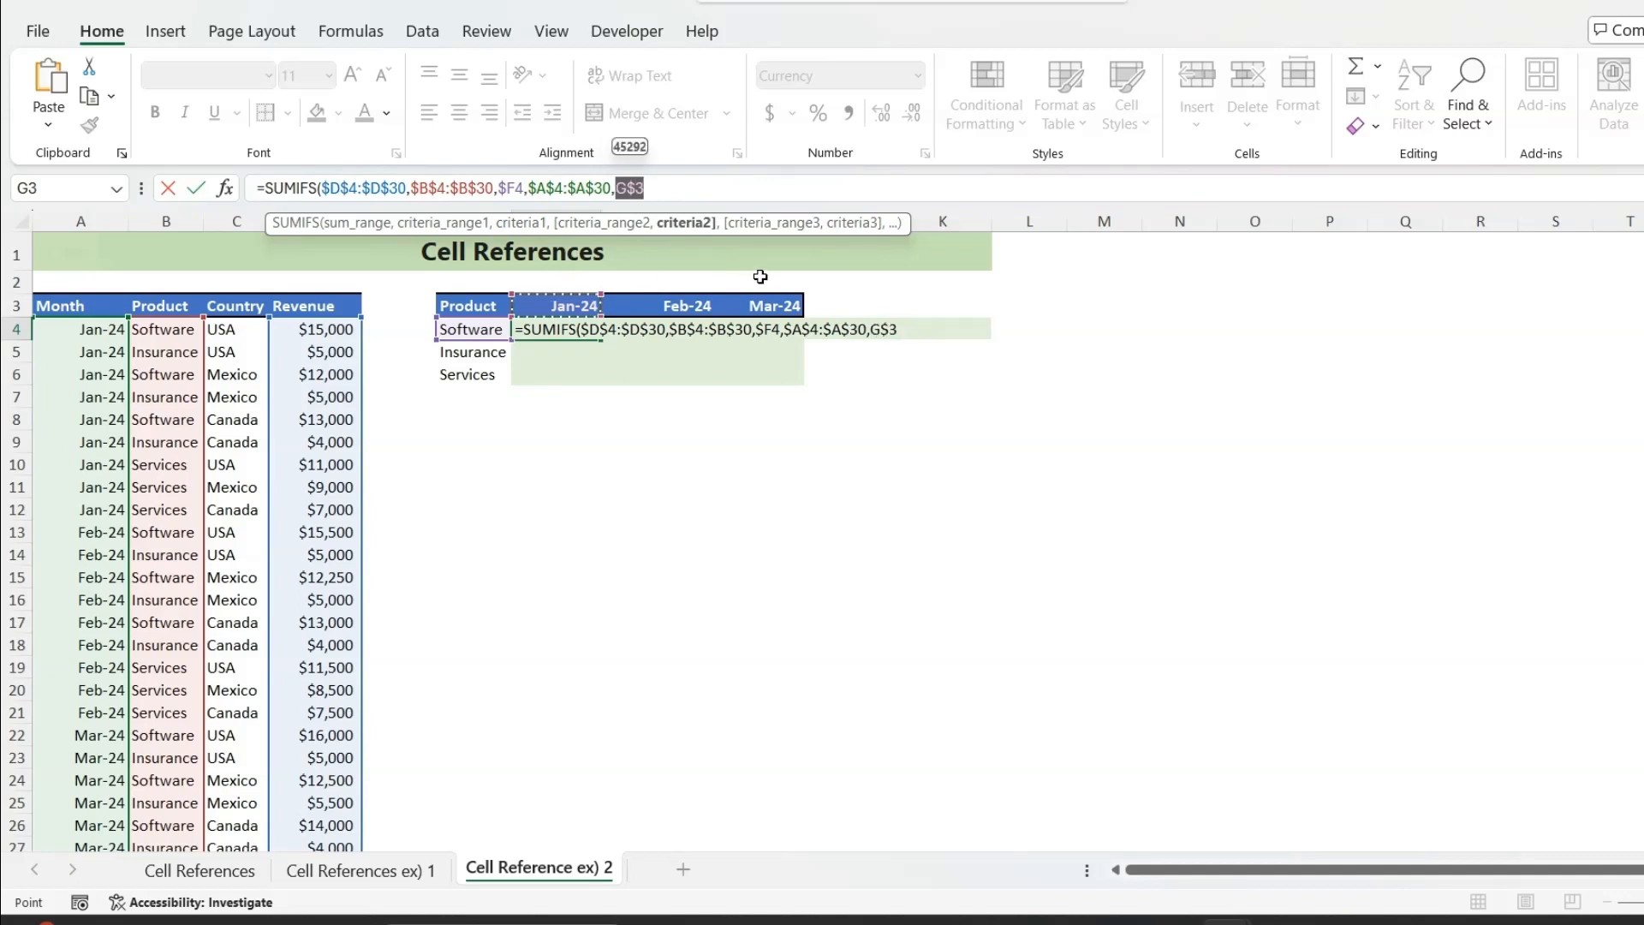
key(Return)
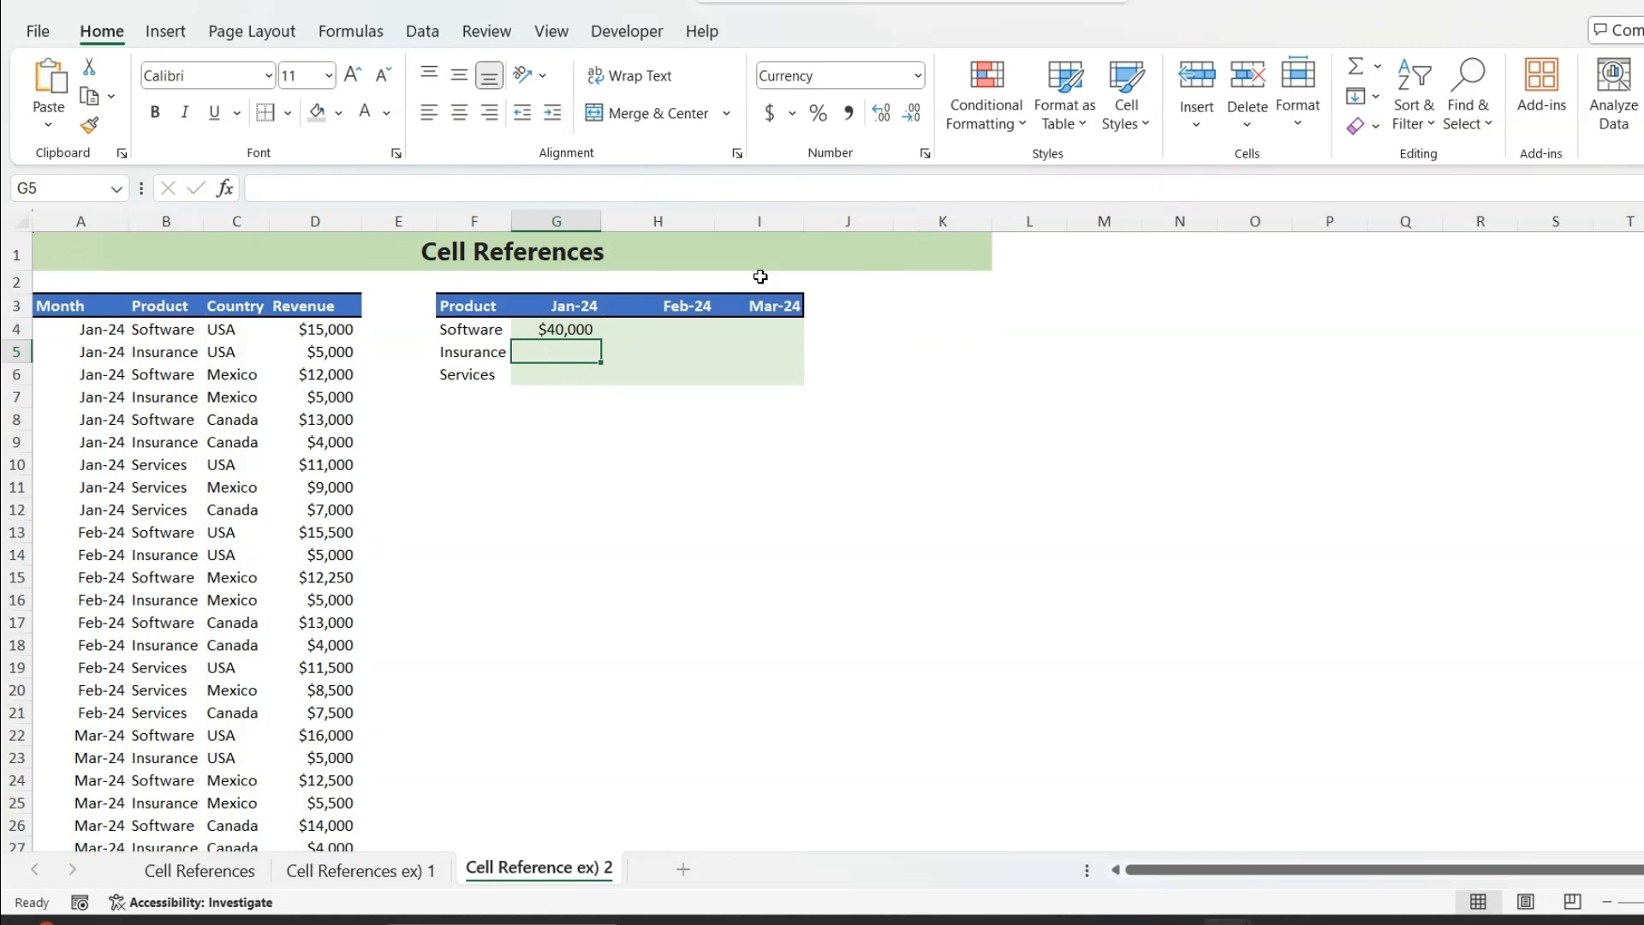
- Fill the G4 formula across and down through I6 and inspect the cells referenced by I6
click(593, 328)
drag(603, 343, 782, 393)
click(771, 377)
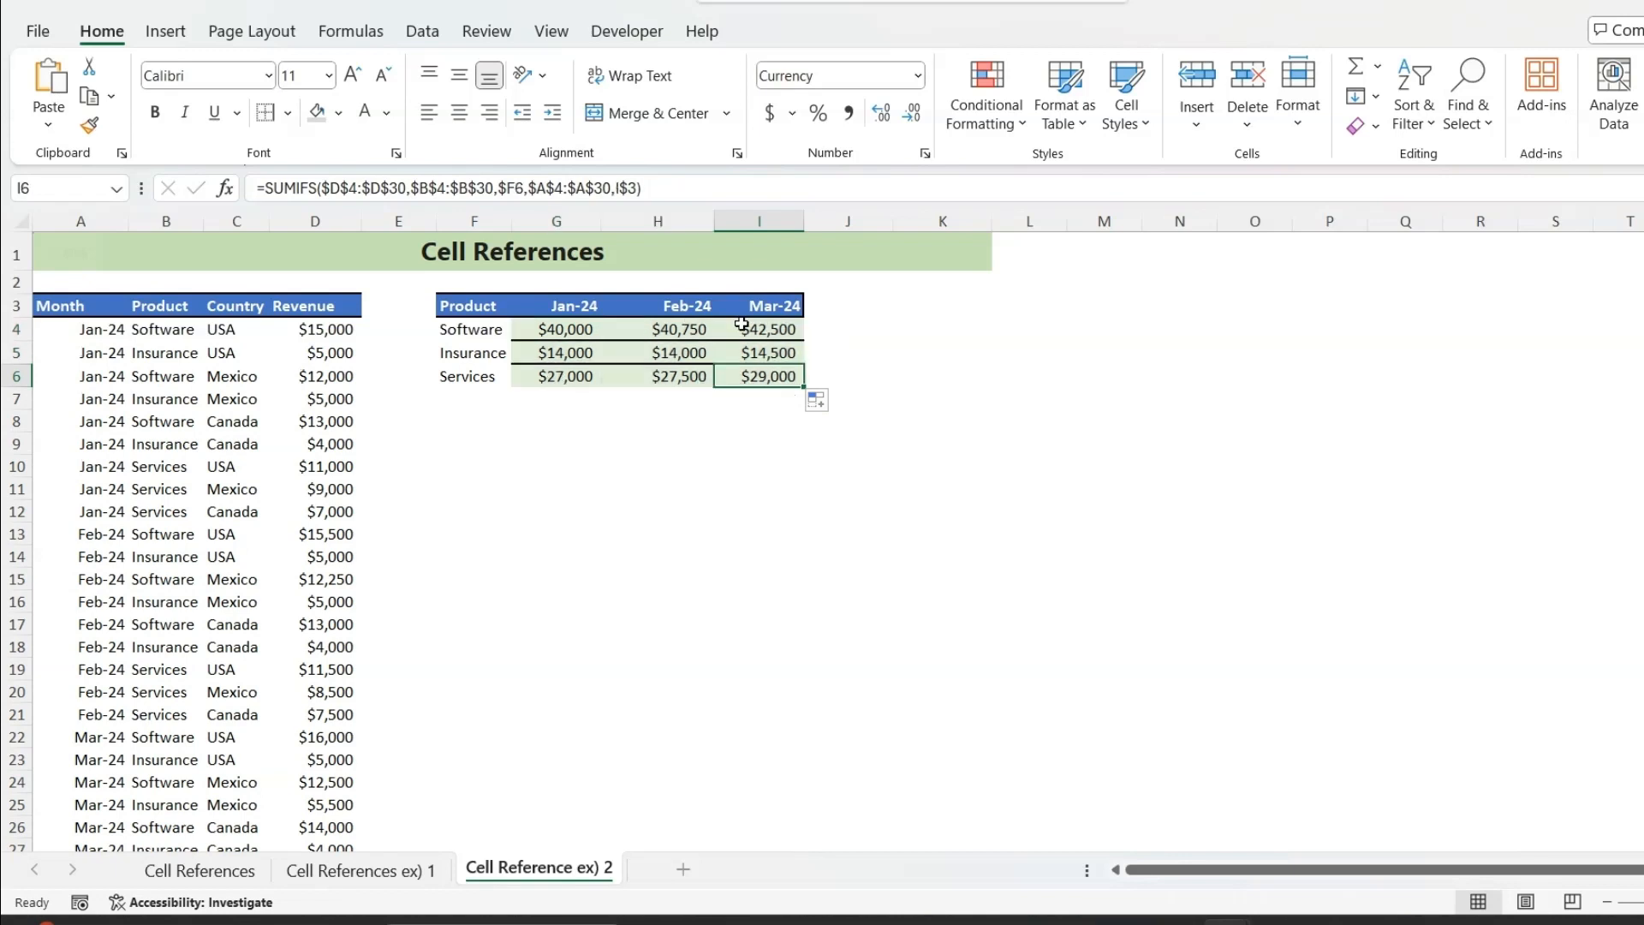
click(684, 194)
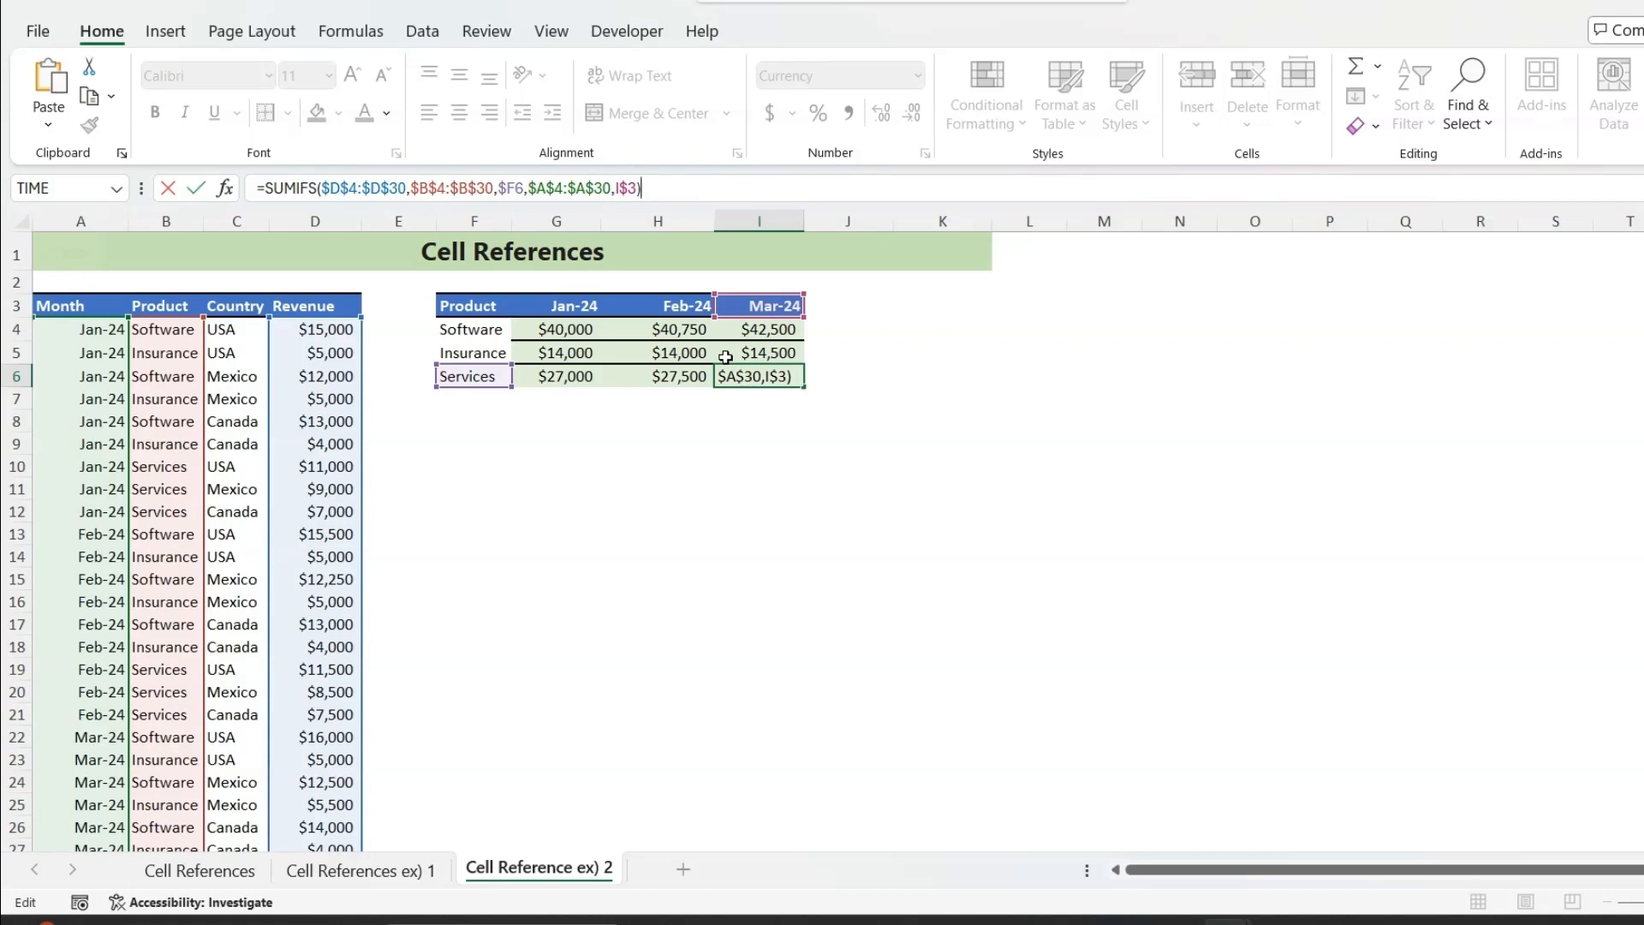
key(ctrl+Return)
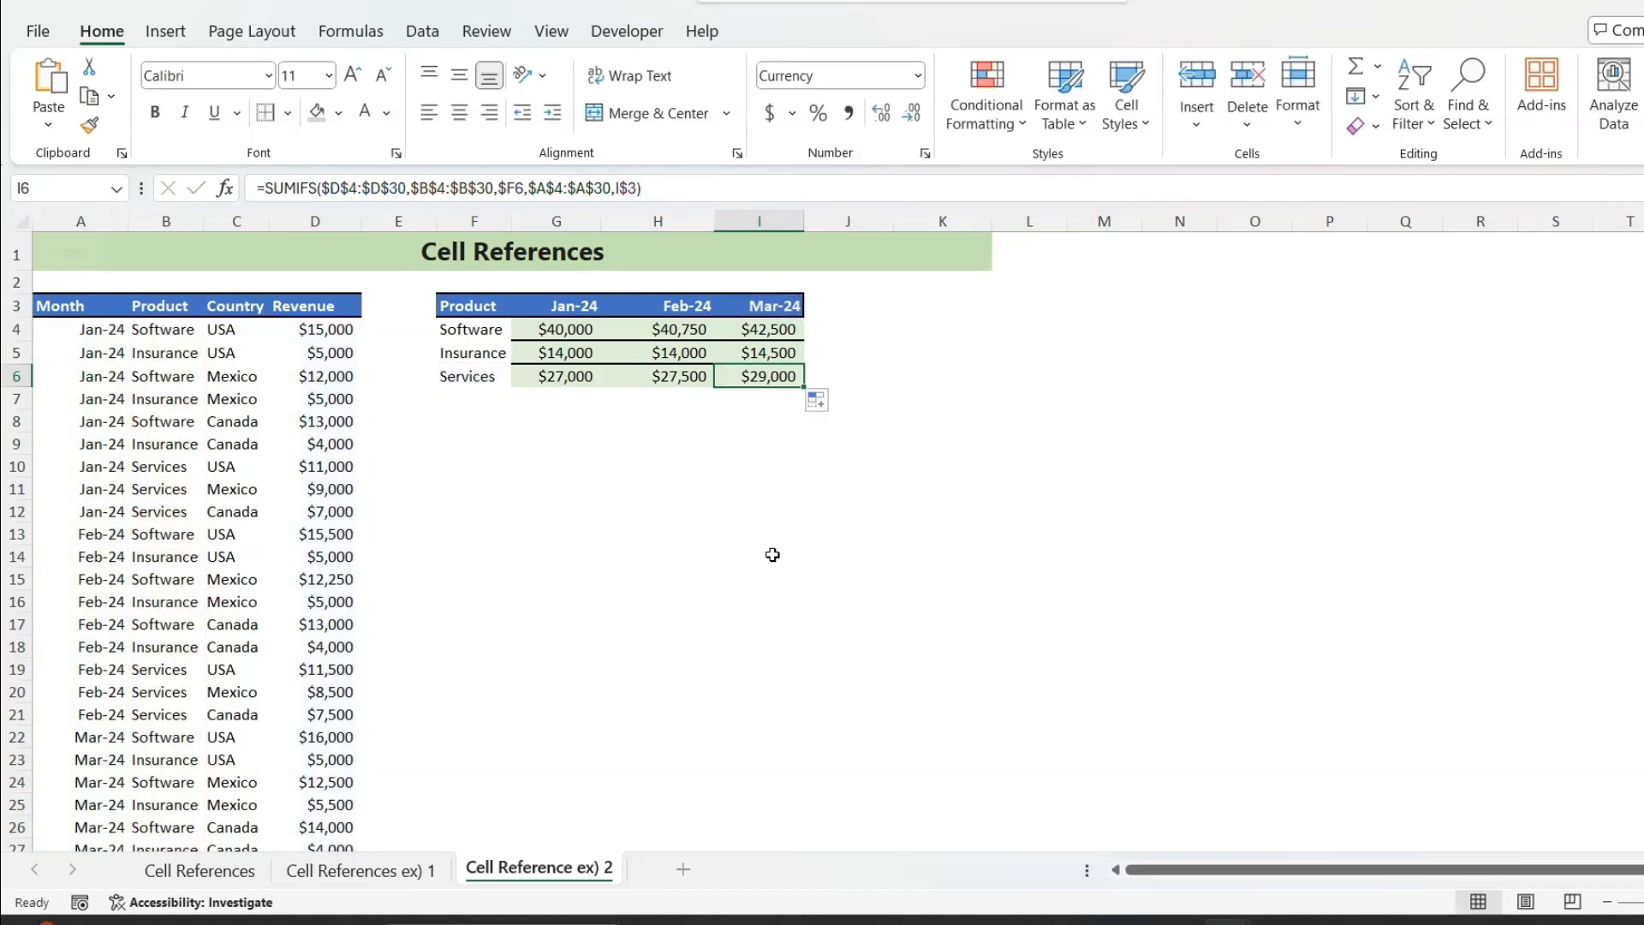